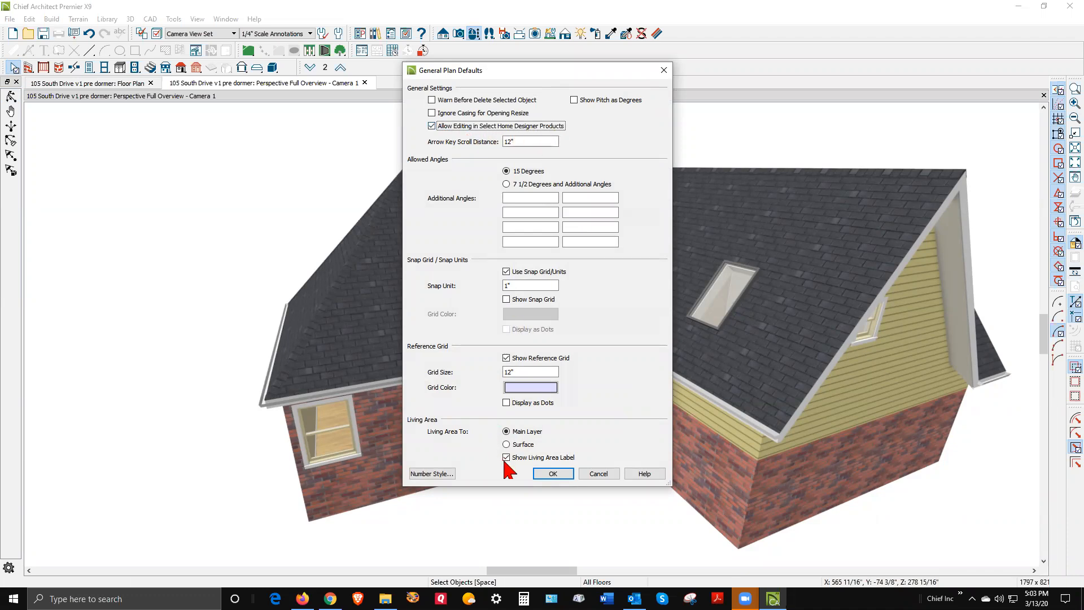
Accept the general plan defaults and set the default dormer roof type to Shed.
left_click(554, 477)
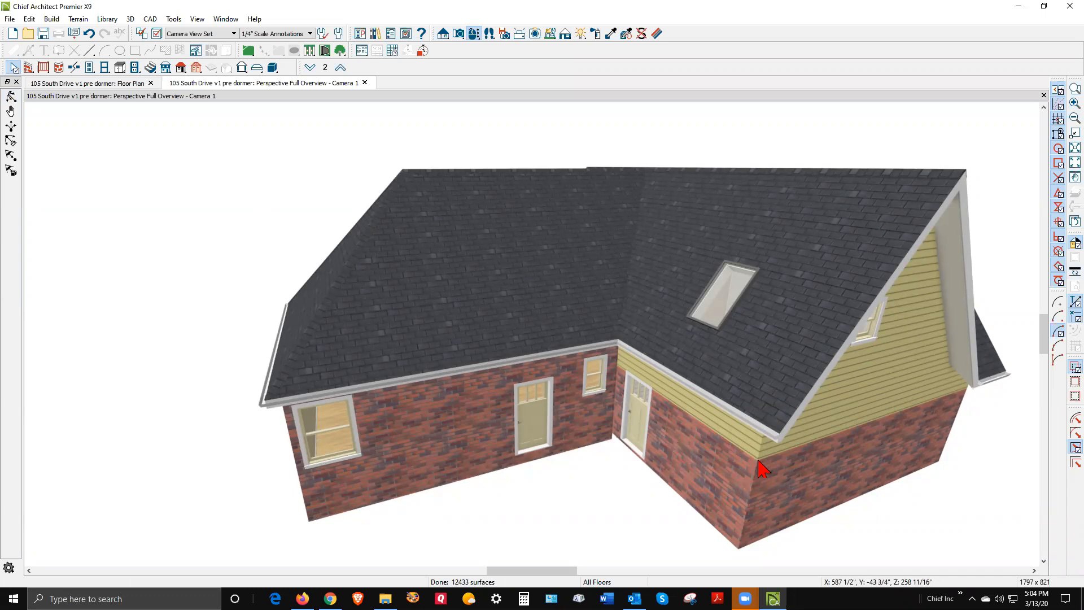
left_click(28, 19)
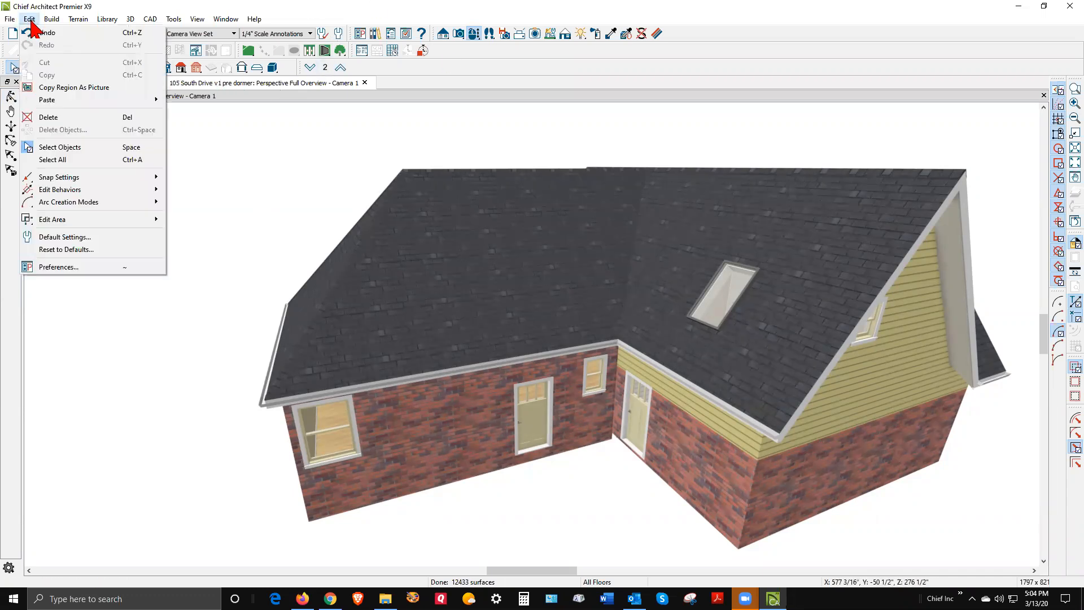
left_click(68, 237)
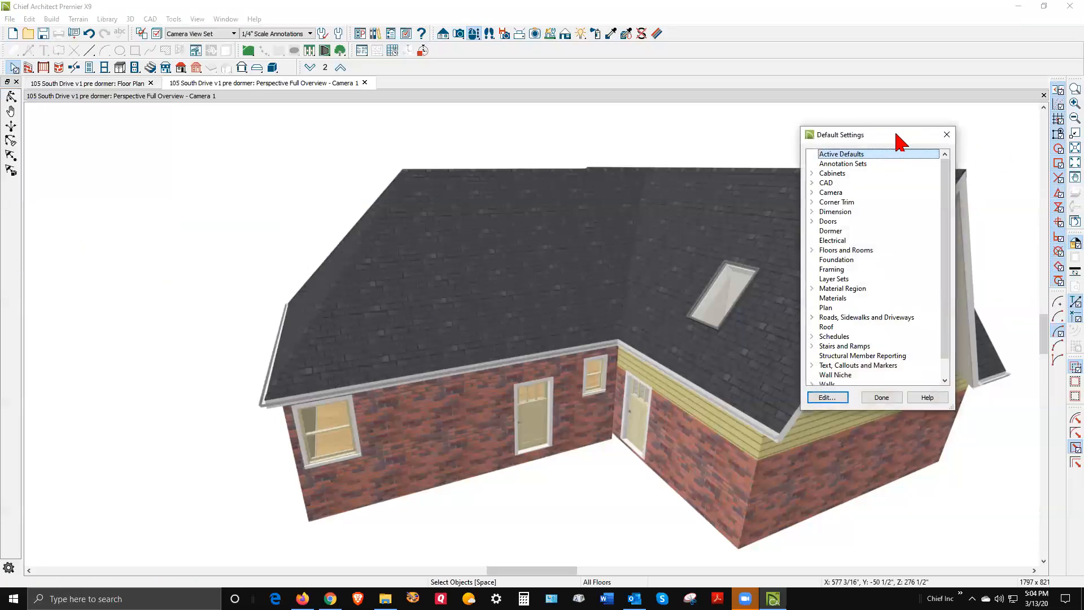
left_click_drag(897, 141, 491, 128)
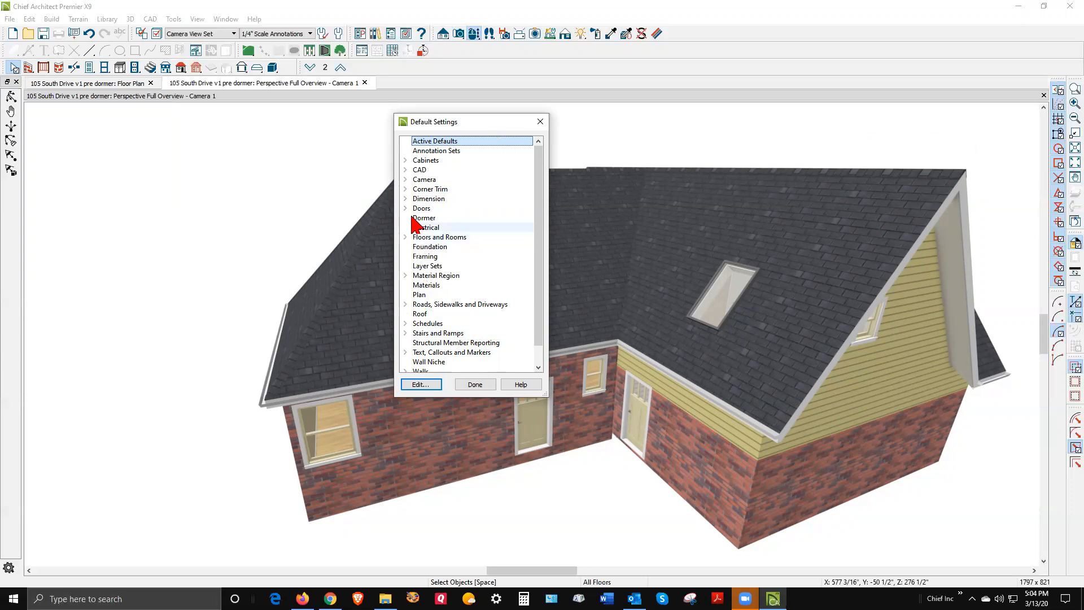
left_click(429, 220)
left_click(429, 385)
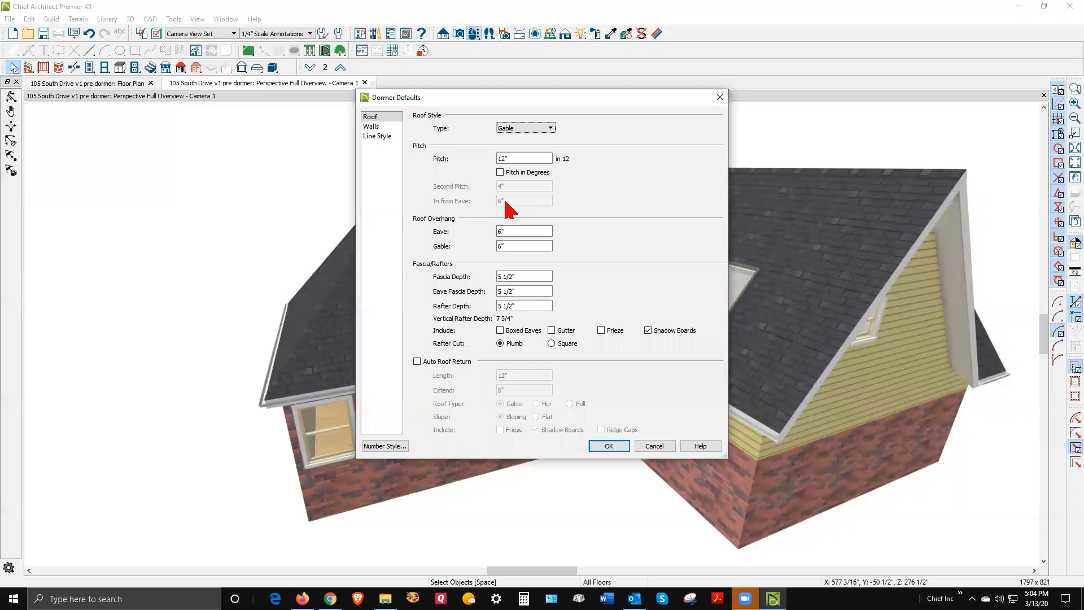
left_click(548, 130)
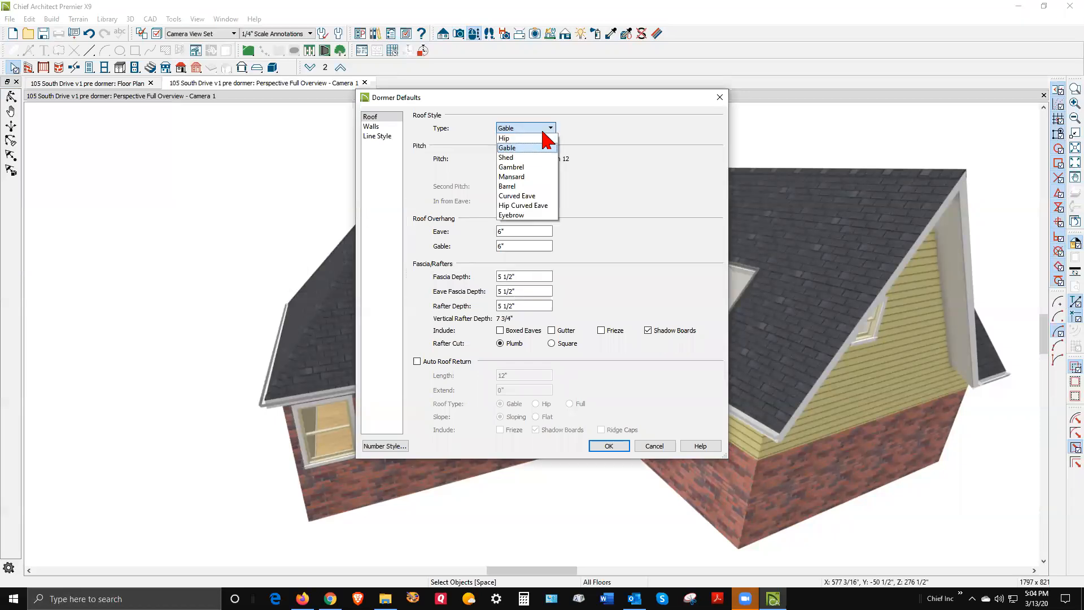
left_click(528, 158)
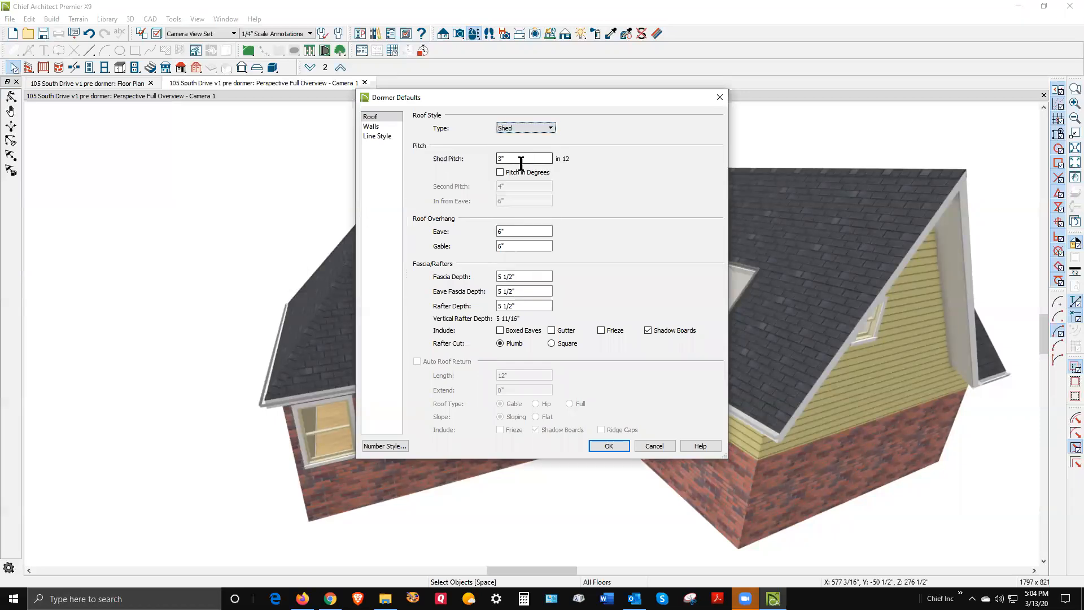
left_click_drag(507, 161, 479, 155)
Set the default dormer wall height to 8' and width to 72", and close the default settings.
left_click(372, 126)
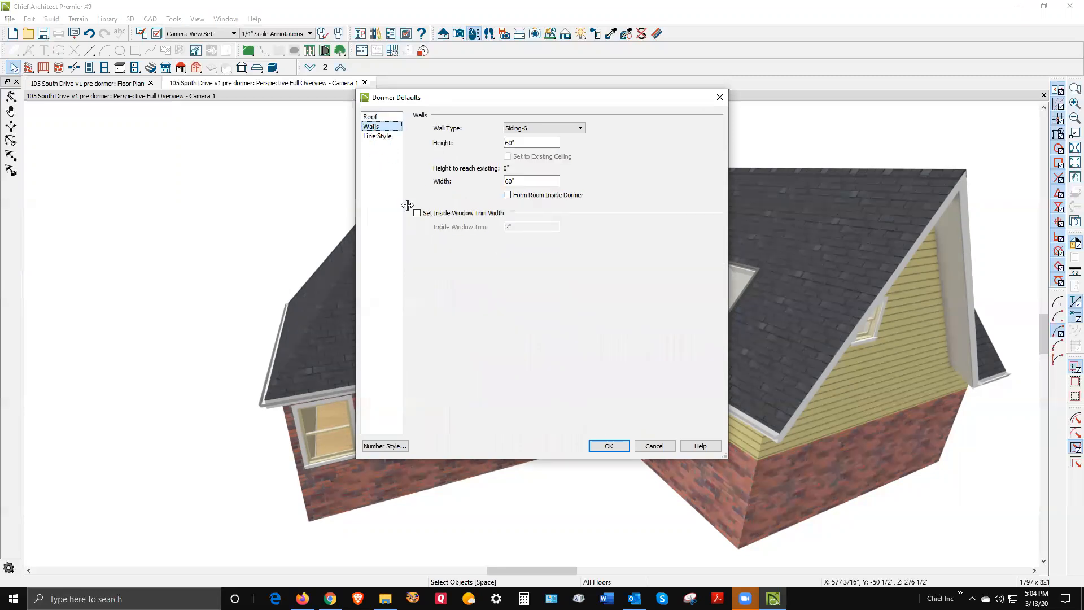
double_click(524, 142)
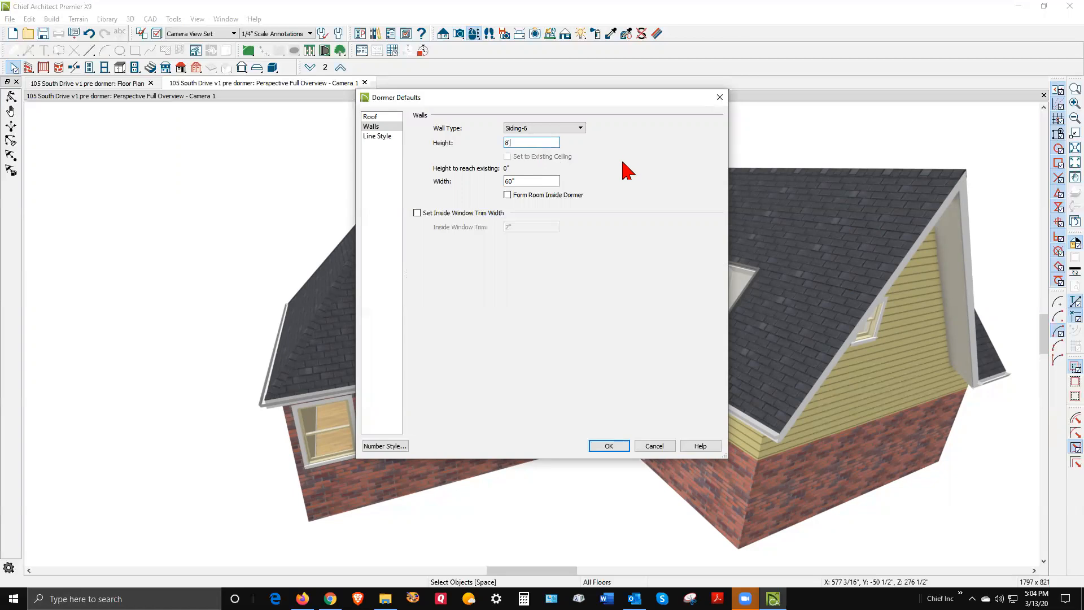
double_click(527, 182)
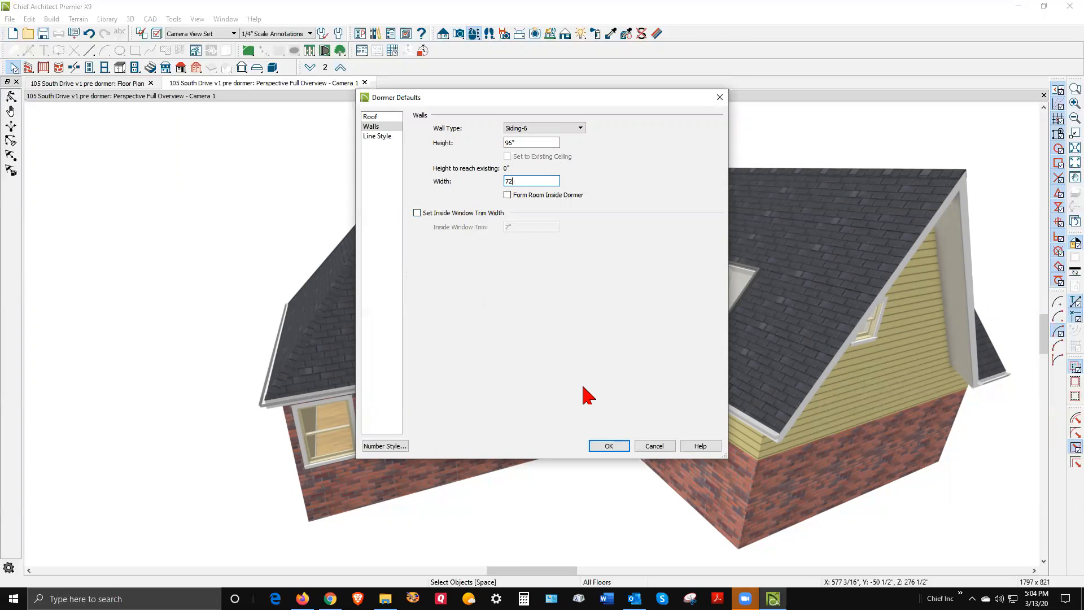
left_click(610, 446)
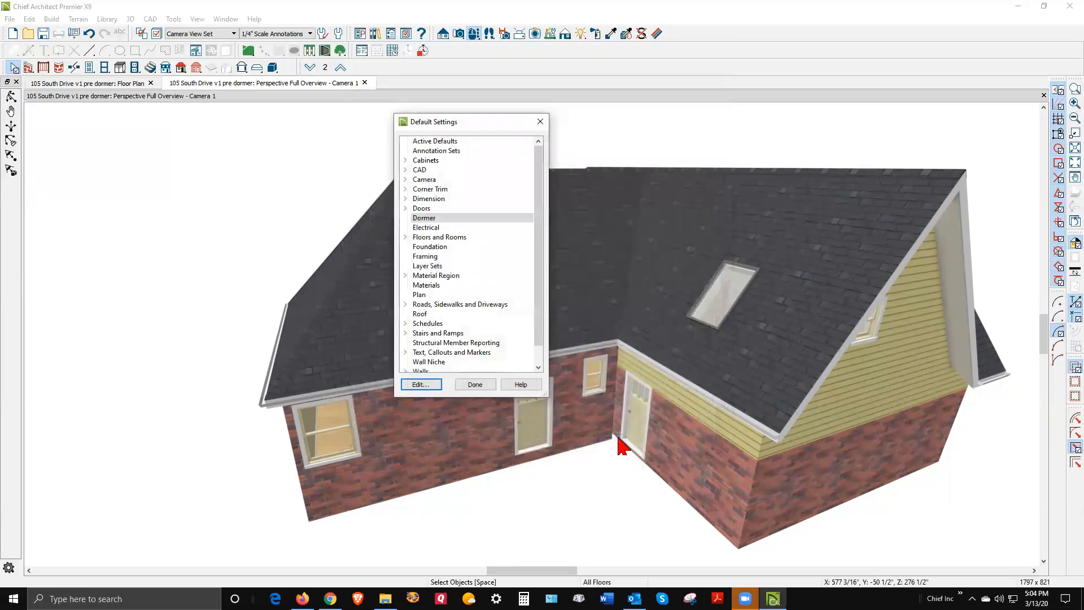
left_click(474, 385)
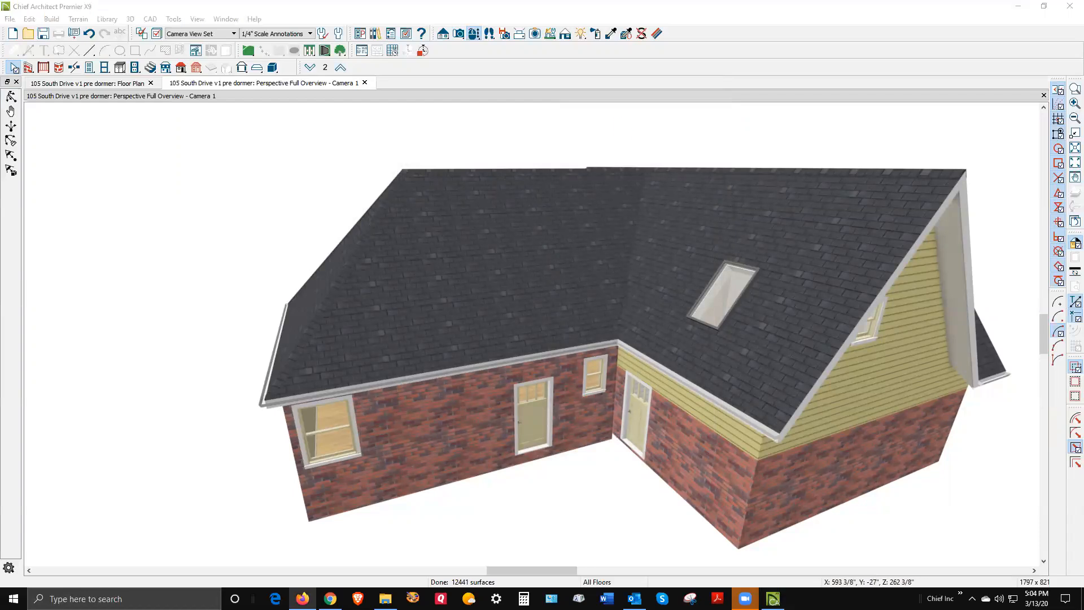
Check the shed dormer help post in the browser and delete the skylight from the roof plane in Chief Architect.
left_click(767, 123)
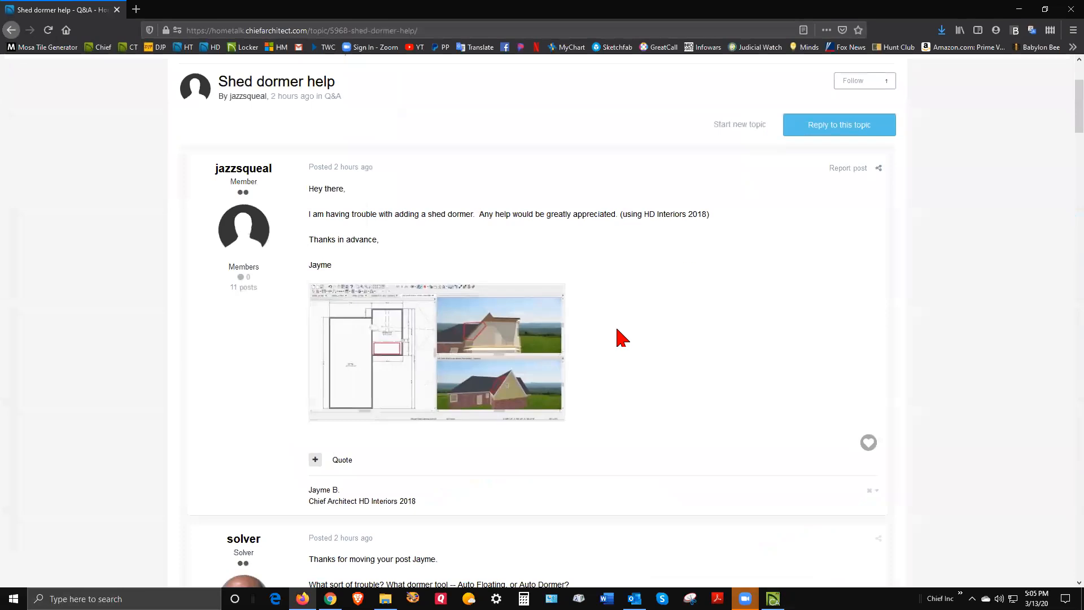
left_click(508, 365)
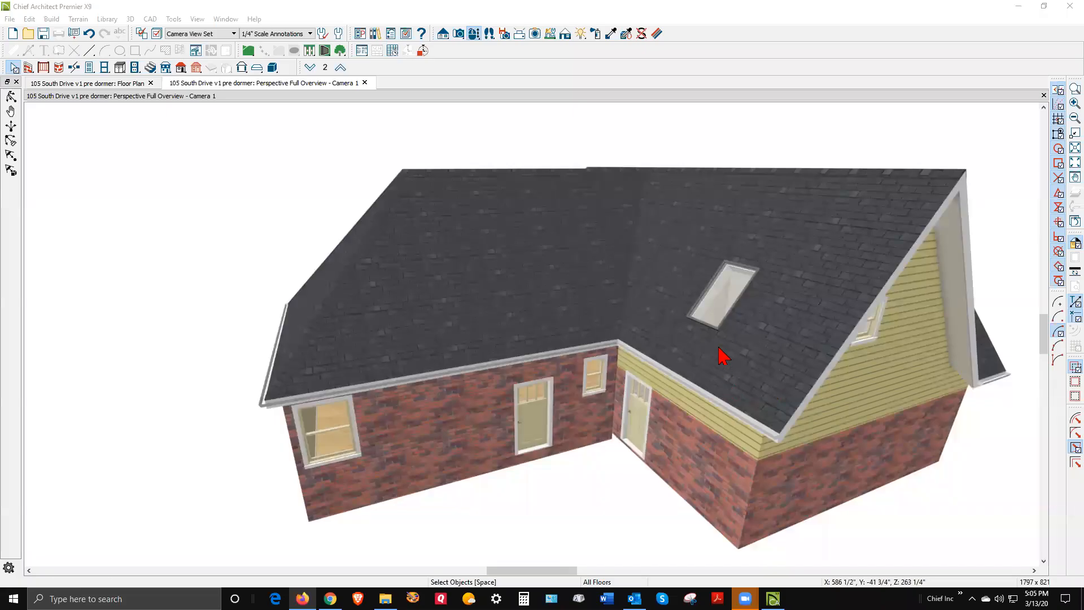
left_click(716, 316)
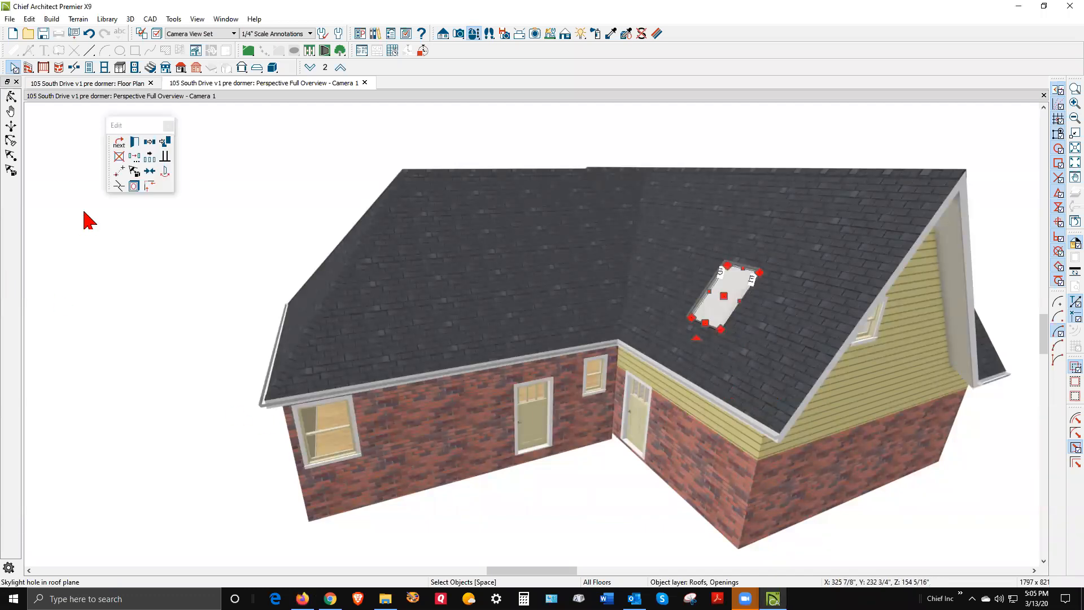
left_click(120, 157)
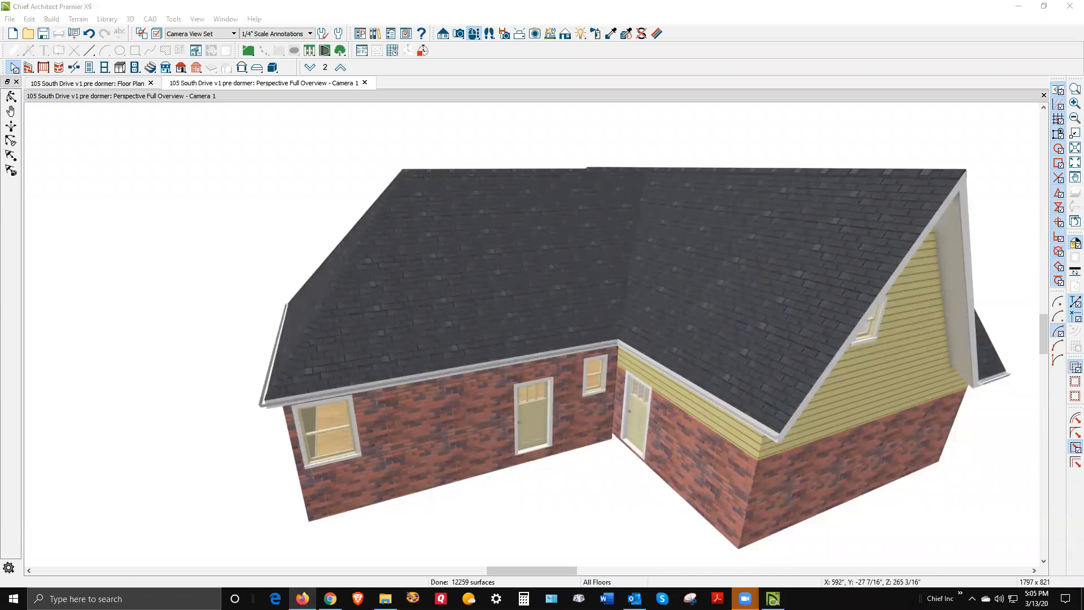
Try to place an Auto Dormer on the roof plane where the skylight was.
left_click(50, 18)
mouse_move(88, 85)
mouse_move(84, 107)
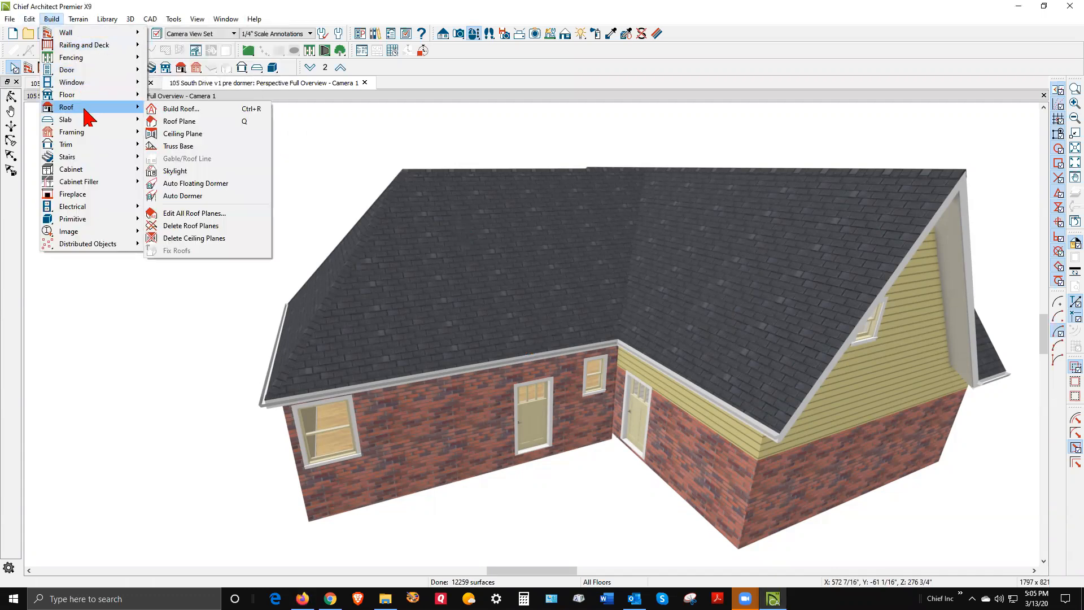
left_click(198, 196)
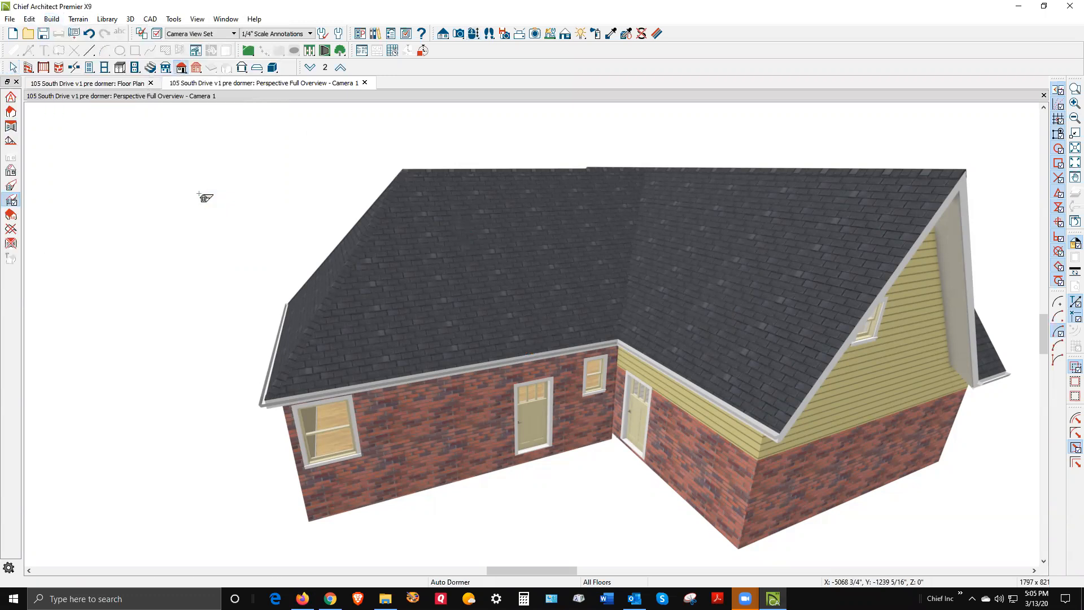
left_click(724, 305)
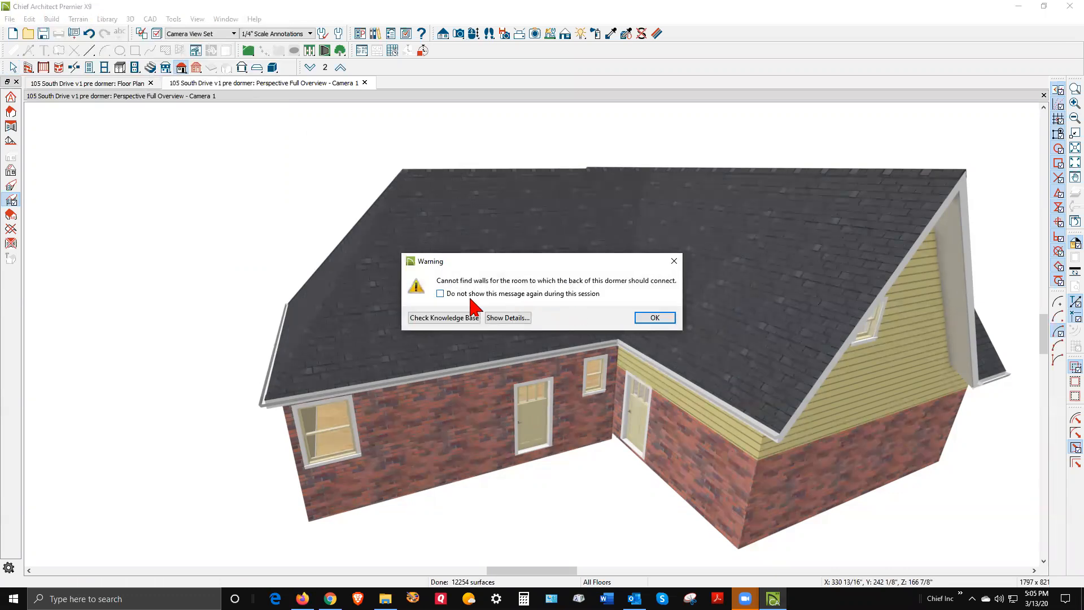
left_click(653, 318)
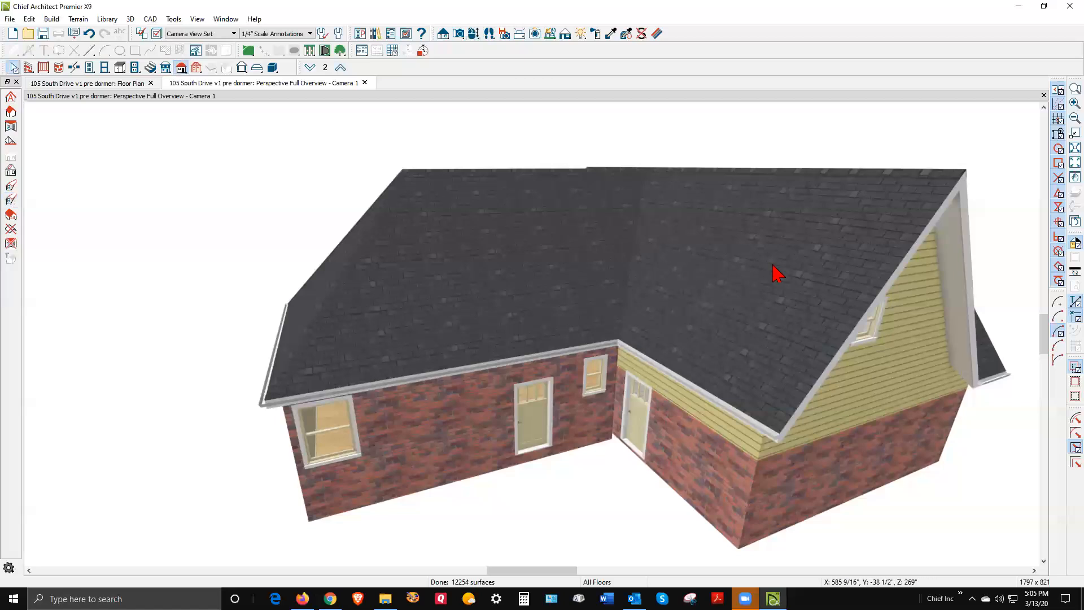
Change the room type of the large attic room on the second-floor plan to Bedroom.
key("ctrl+Tab")
scroll(716, 205, "down", 3)
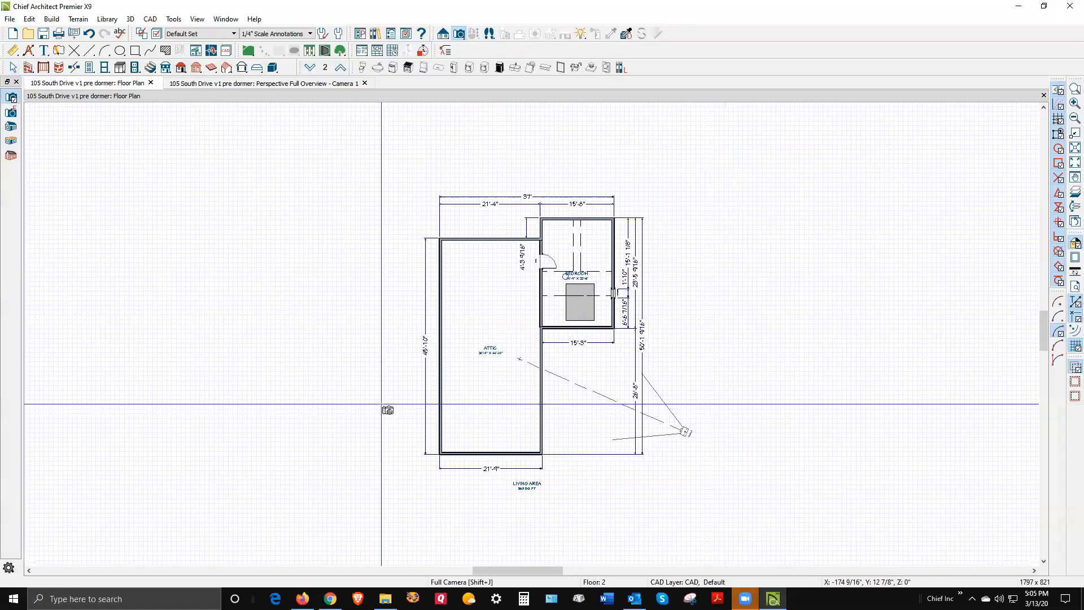
scroll(378, 398, "up", 3)
key("space")
double_click(573, 388)
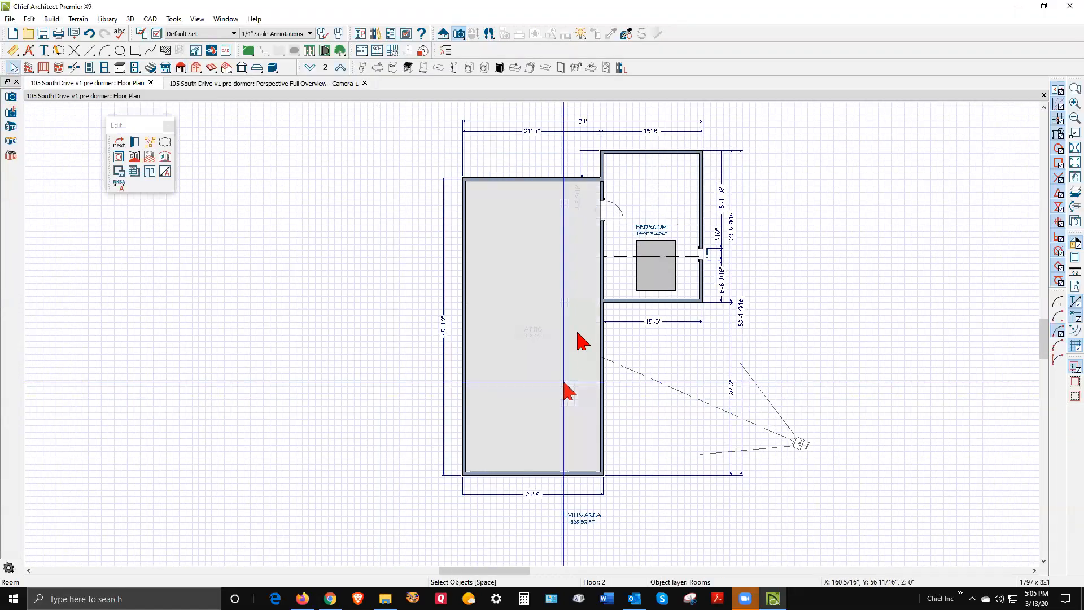
left_click(567, 144)
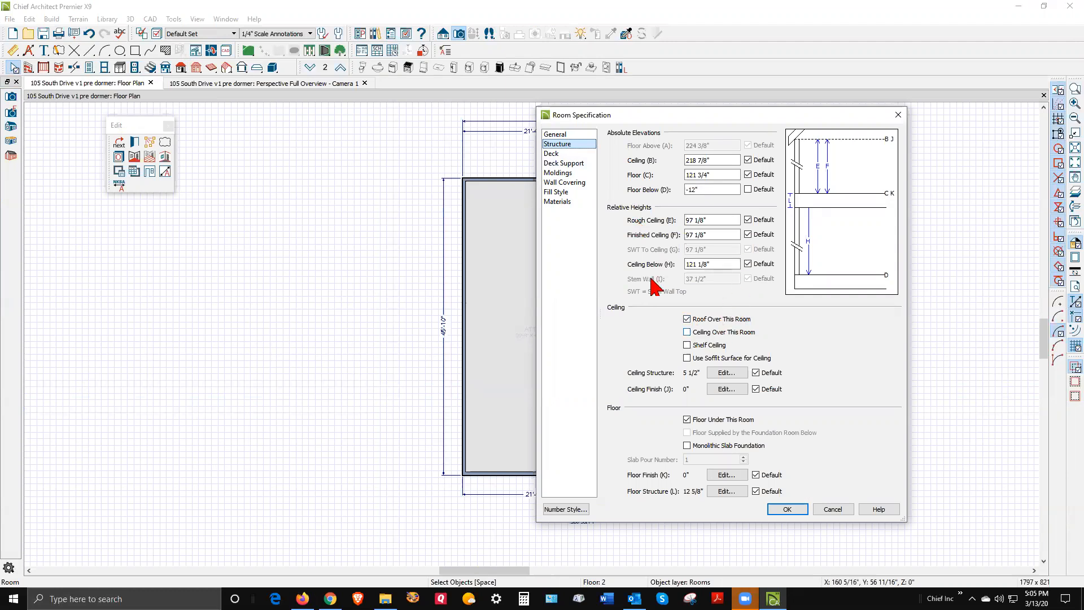
left_click(575, 135)
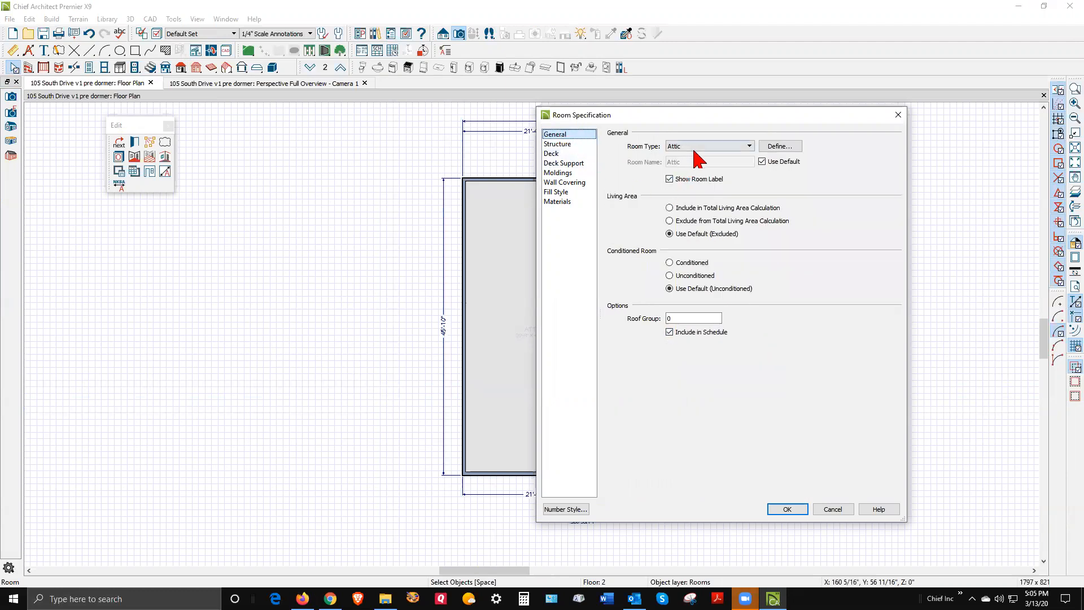
left_click(750, 147)
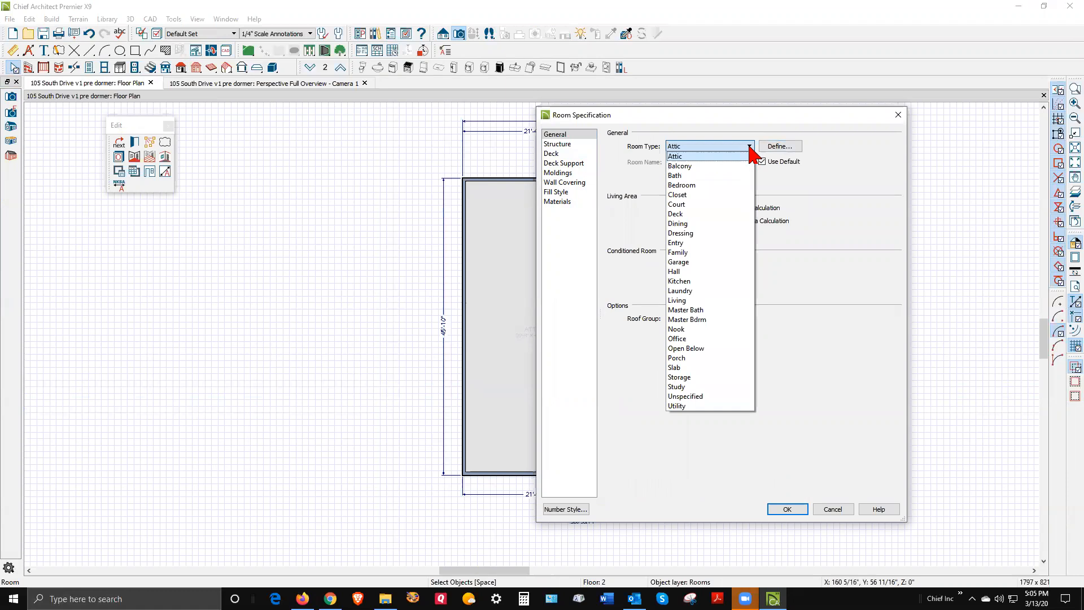
left_click(709, 186)
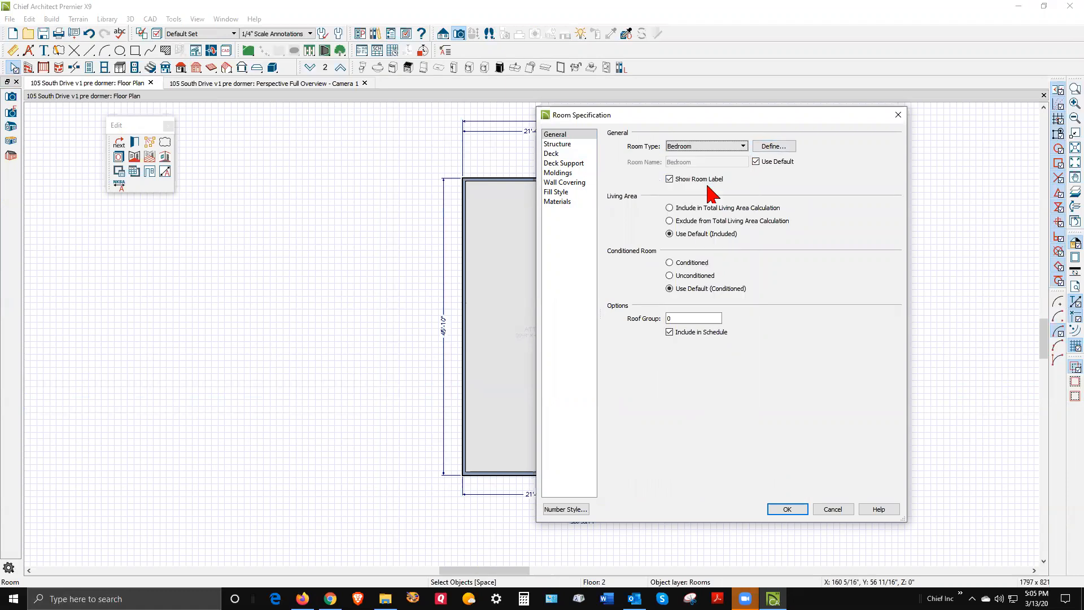
left_click(784, 509)
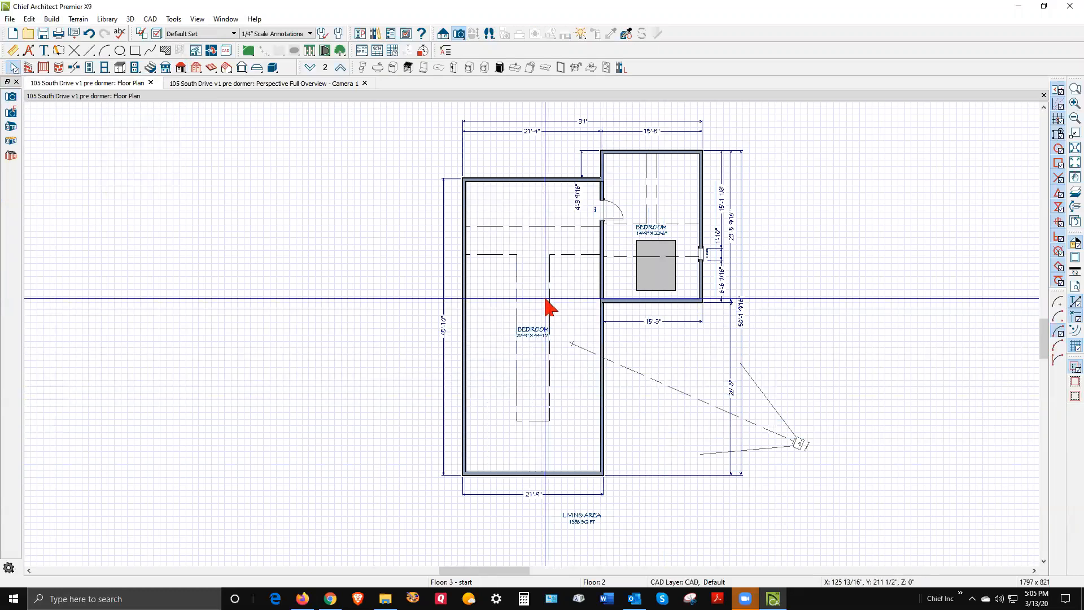
Review the structure settings of the converted bedroom, including its ceiling, floor and roof options, without changing them.
scroll(544, 287, "up", 1)
scroll(542, 313, "down", 1)
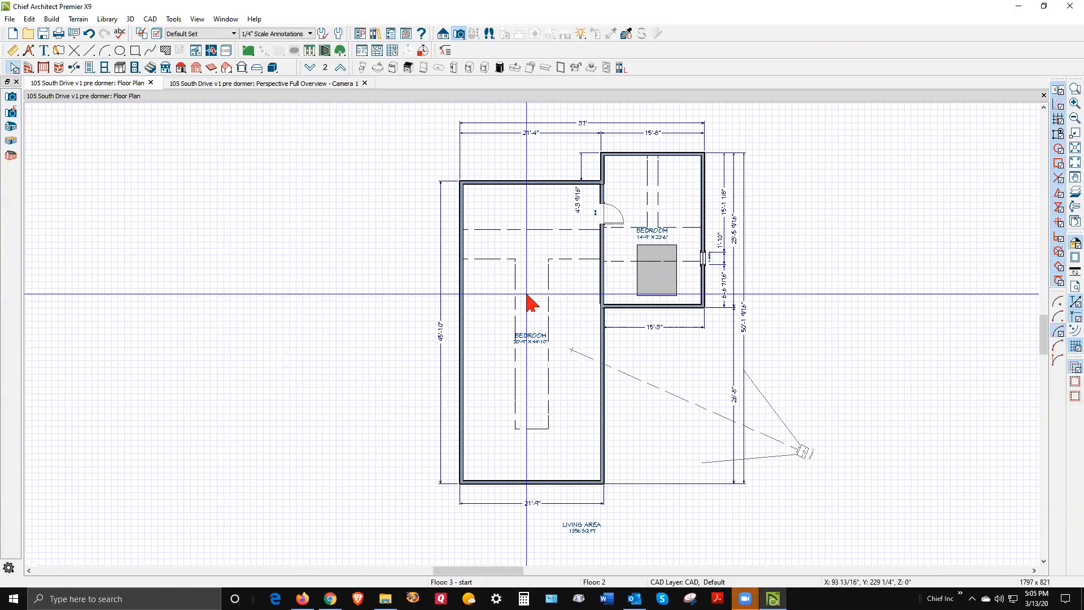
left_click(526, 294)
double_click(530, 303)
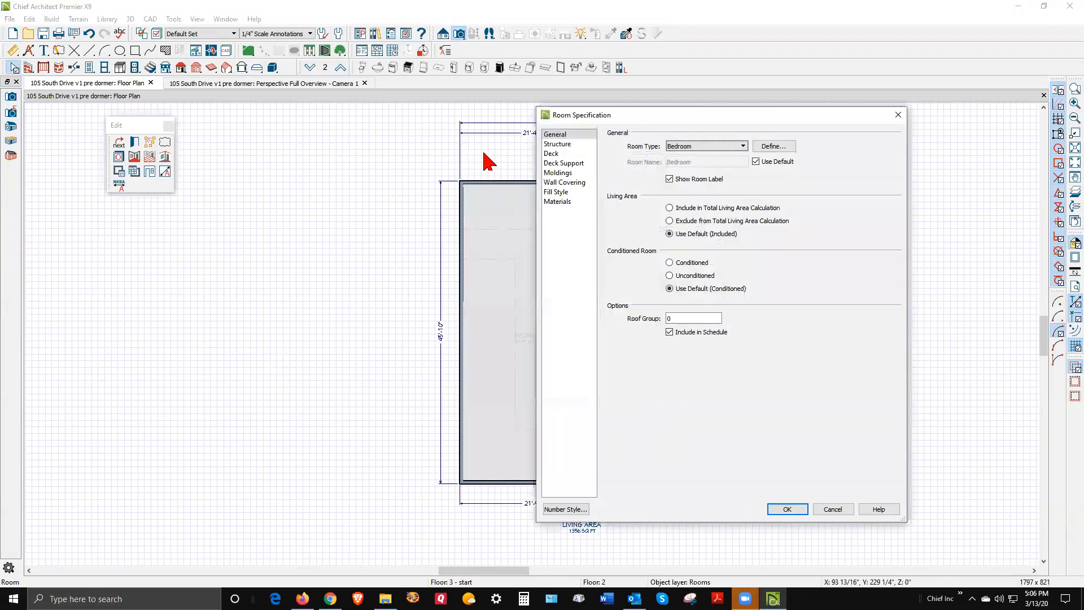
left_click(557, 144)
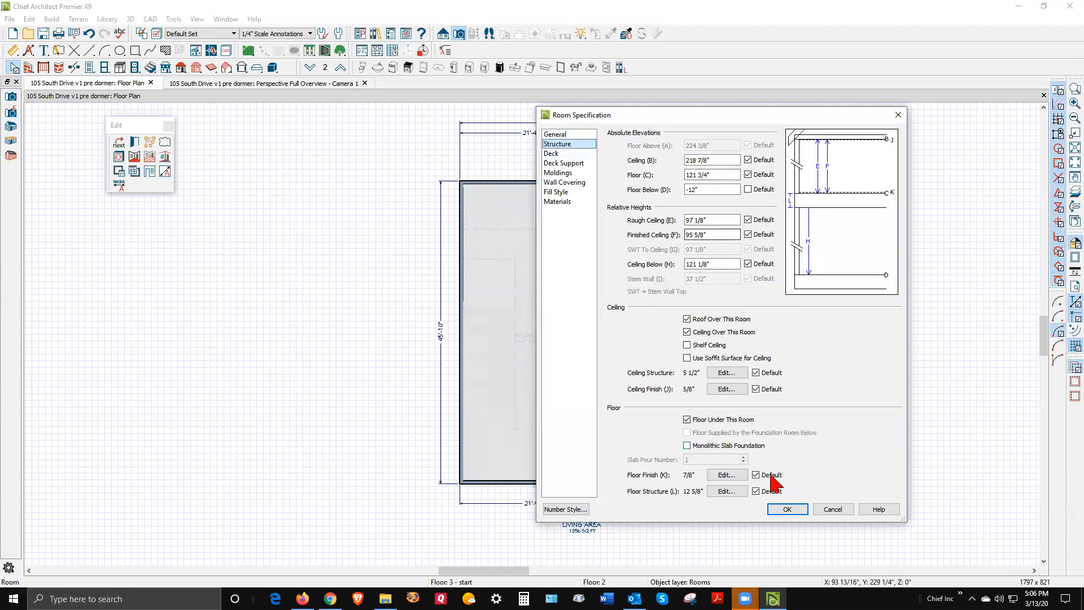
left_click(832, 509)
left_click(637, 390)
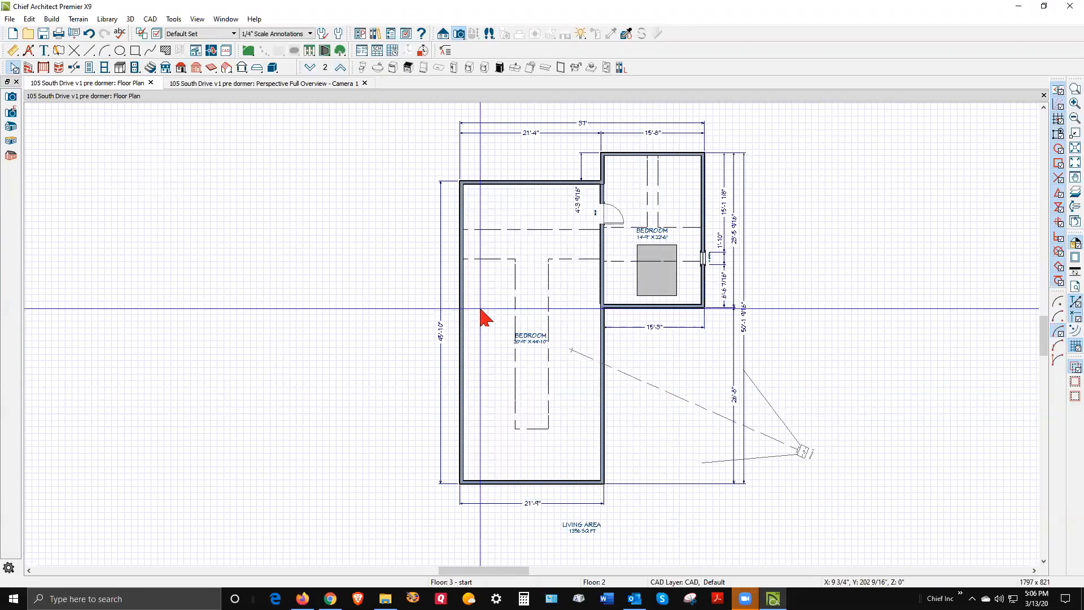
View the converted bedroom's interior along its length with a full camera, look around, and close the camera view.
scroll(481, 310, "up", 1)
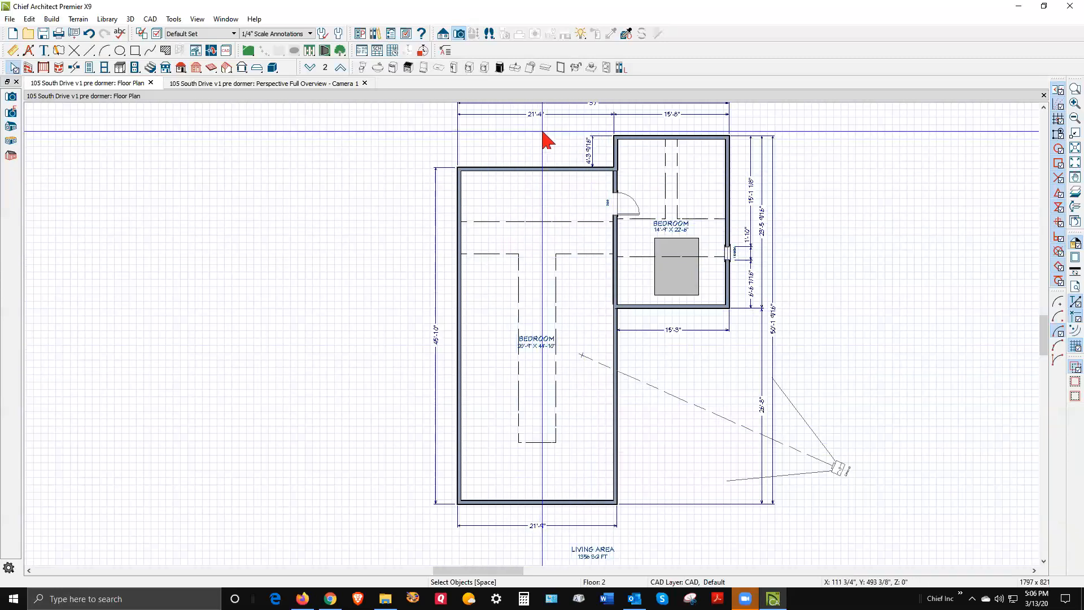
left_click(460, 34)
left_click_drag(543, 238, 541, 441)
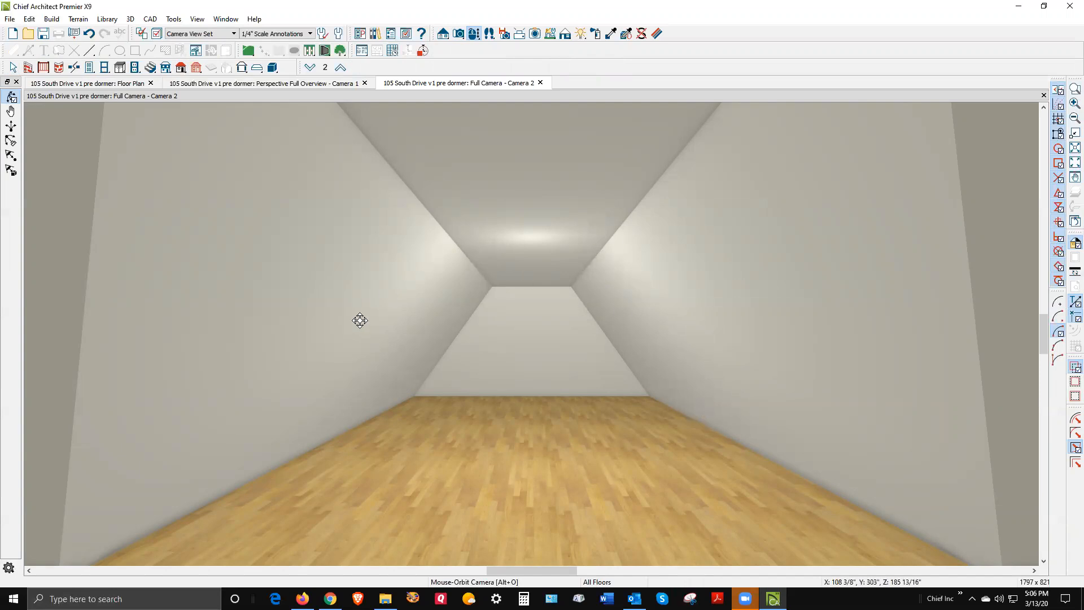
left_click_drag(359, 320, 327, 368)
left_click_drag(247, 341, 481, 247)
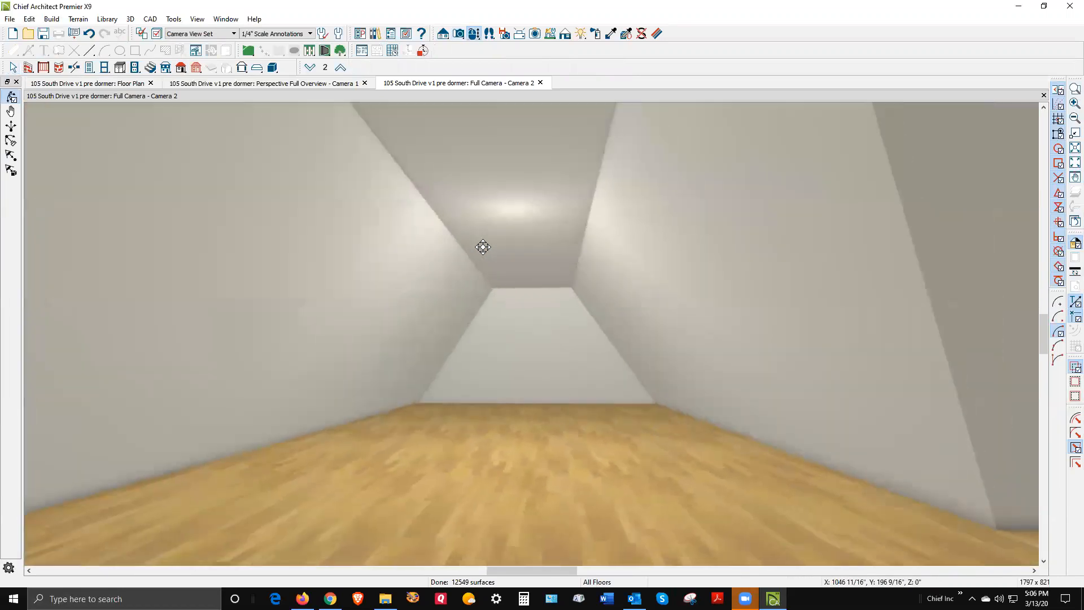
left_click(1042, 94)
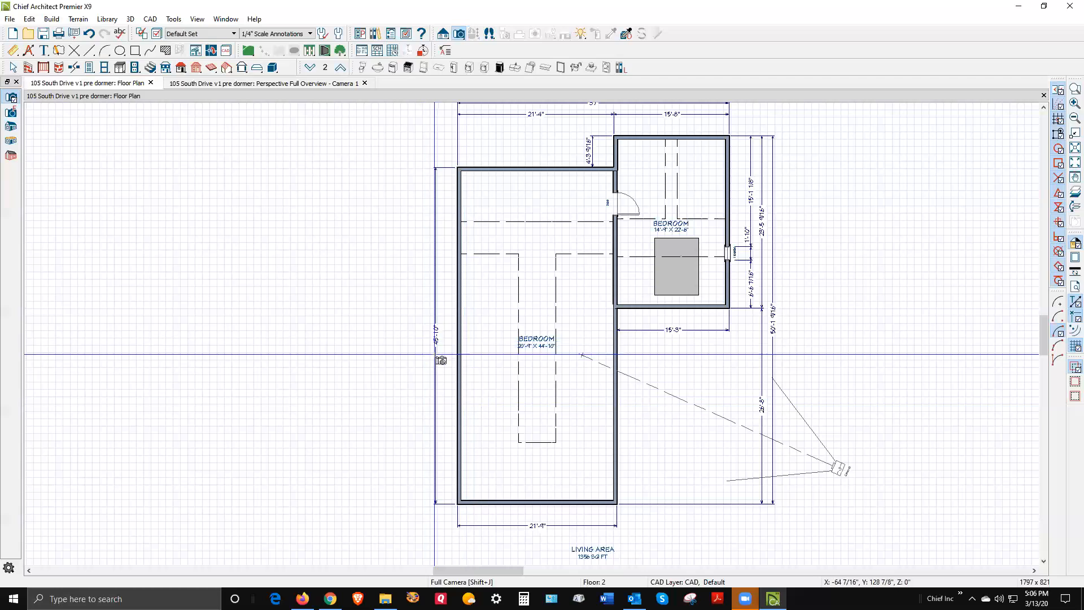
Delete the leftover dormer object from the smaller bedroom on the second-floor plan.
scroll(646, 341, "up", 1)
key("space")
left_click(698, 295)
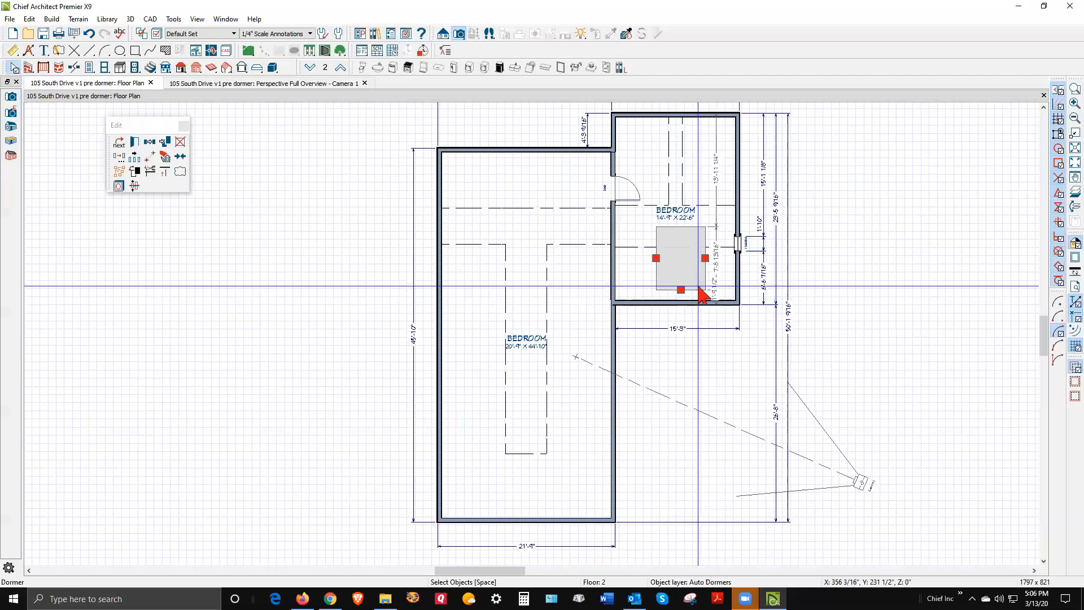
left_click(691, 388)
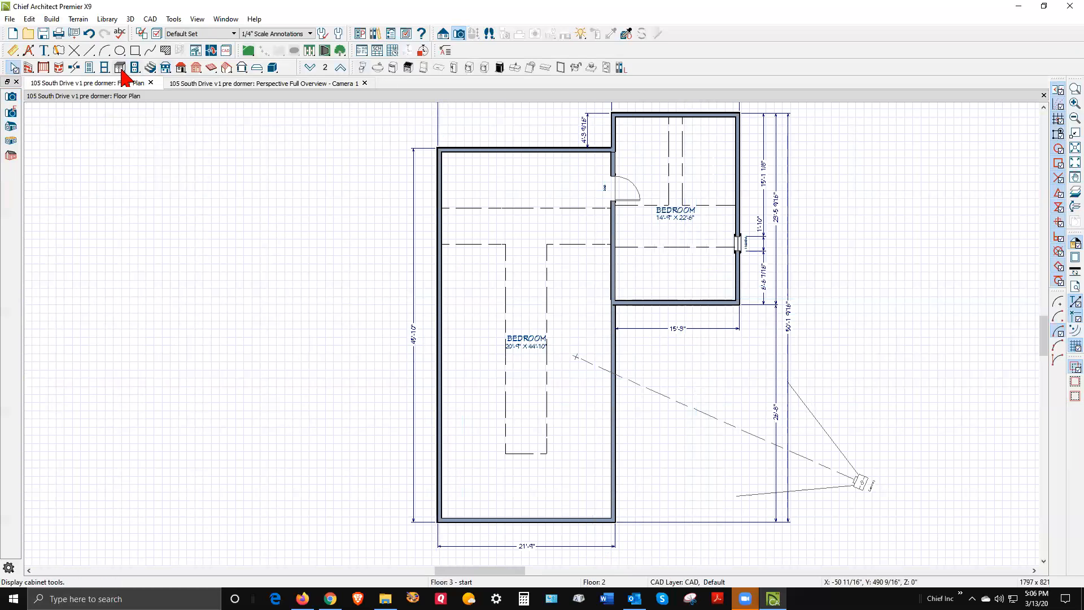
Place an Auto Floating Dormer in the large bedroom, facing its outer wall just below the smaller bedroom wing.
left_click(49, 18)
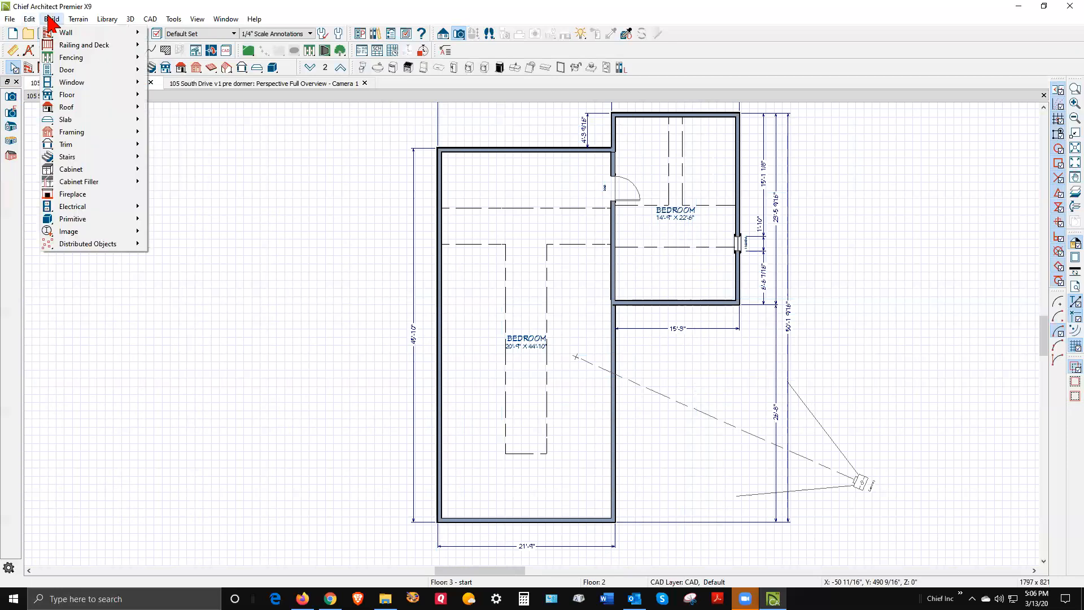
mouse_move(91, 143)
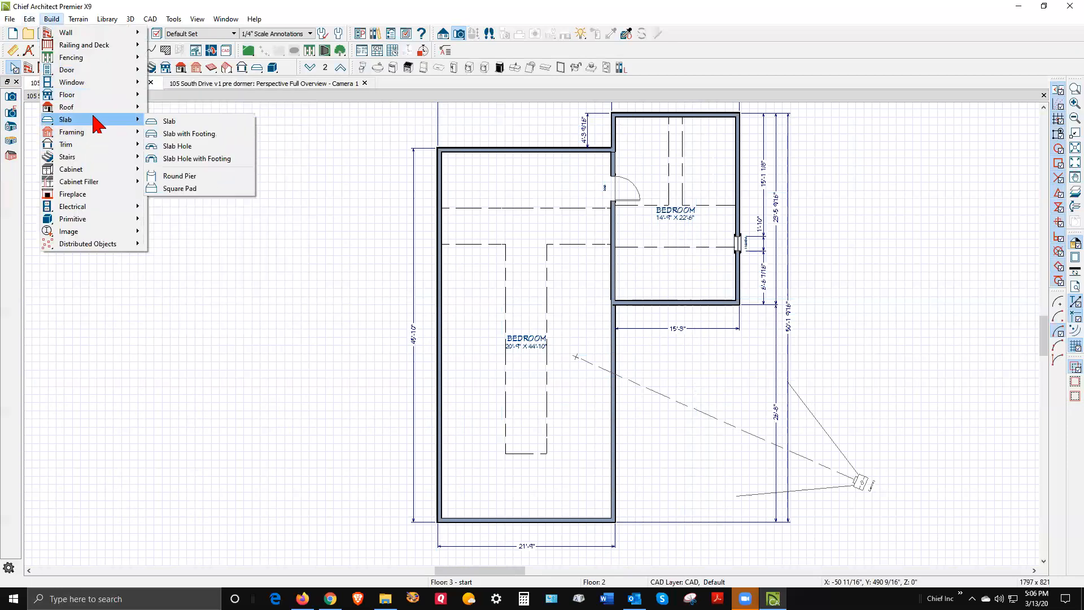
mouse_move(95, 108)
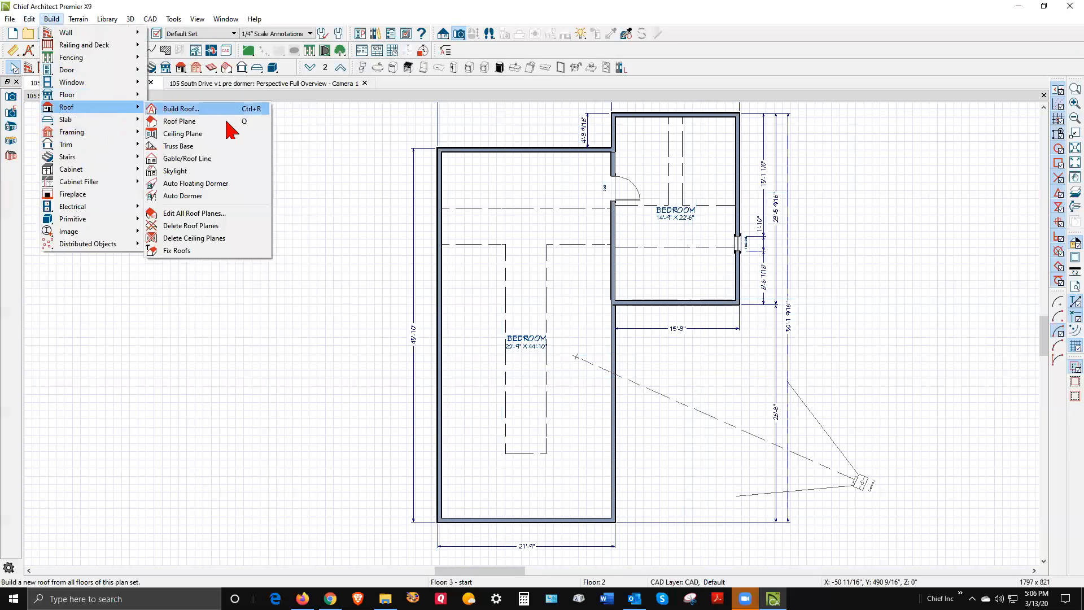
left_click(206, 184)
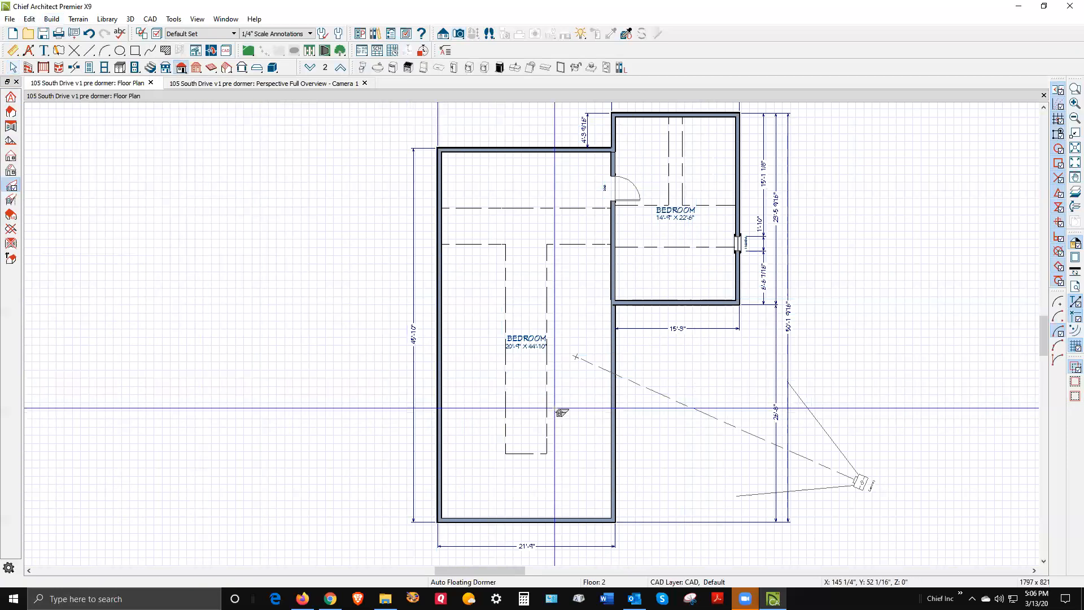
left_click(586, 395)
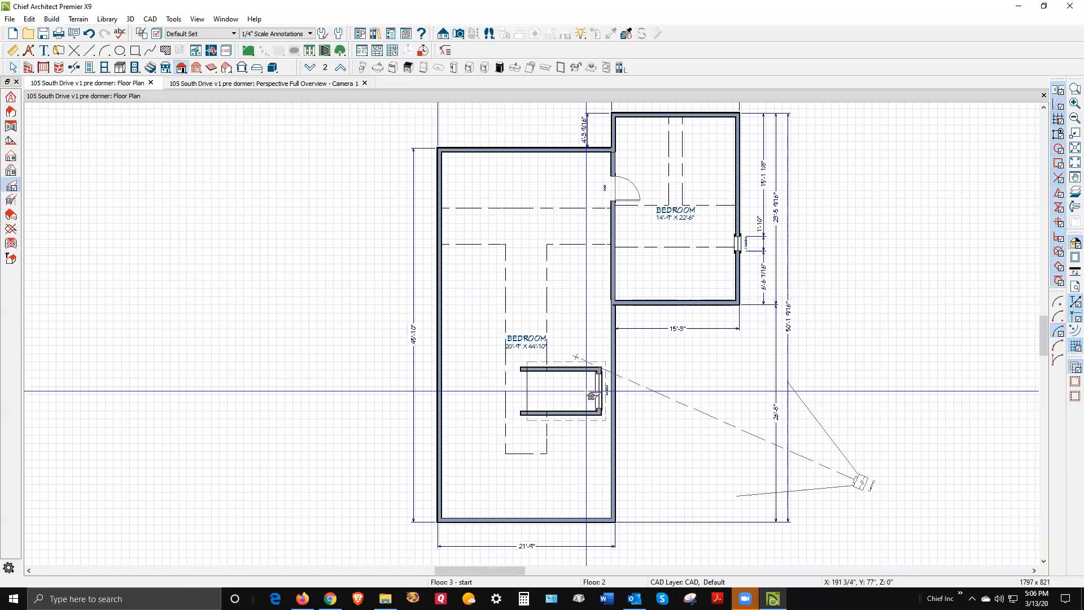
key("space")
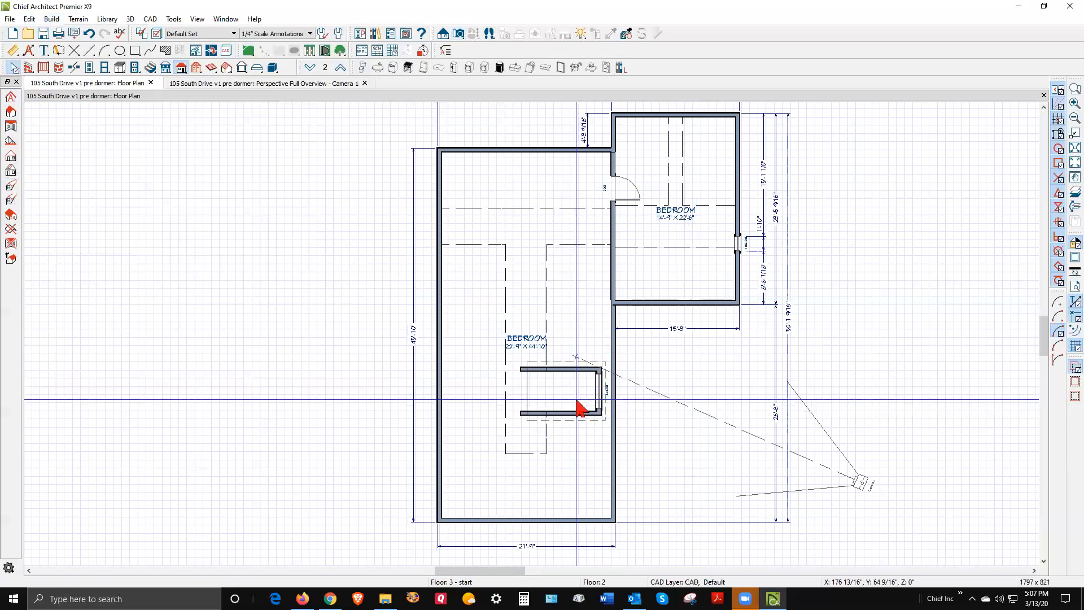
In the perspective overview, copy the Tan2 Siding material from the gable wall onto the dormer's visible side and front walls.
key("ctrl+Tab")
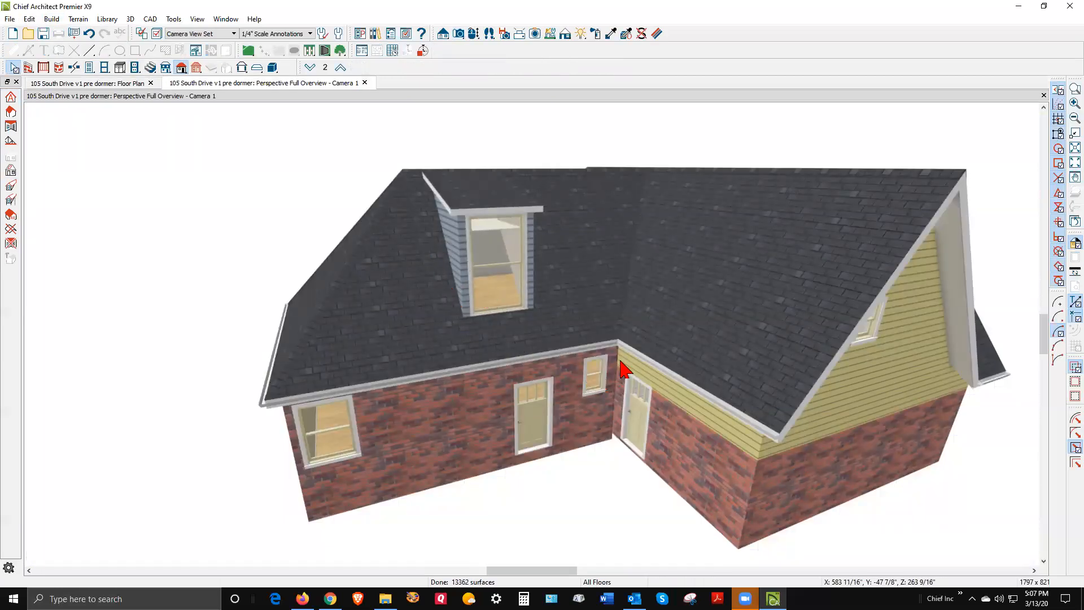
left_click(607, 33)
left_click(846, 409)
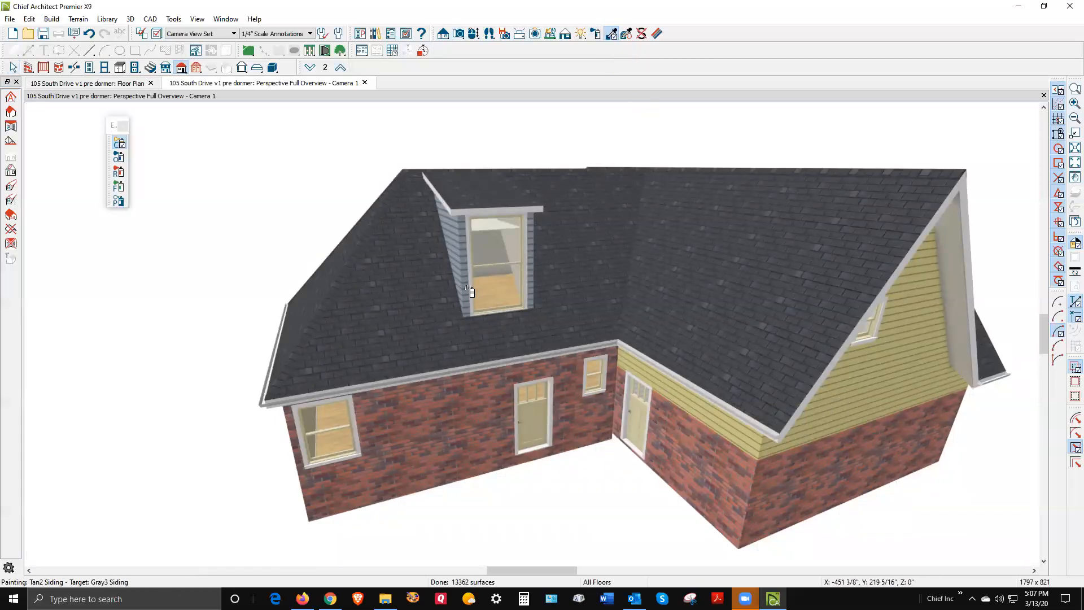
left_click(458, 251)
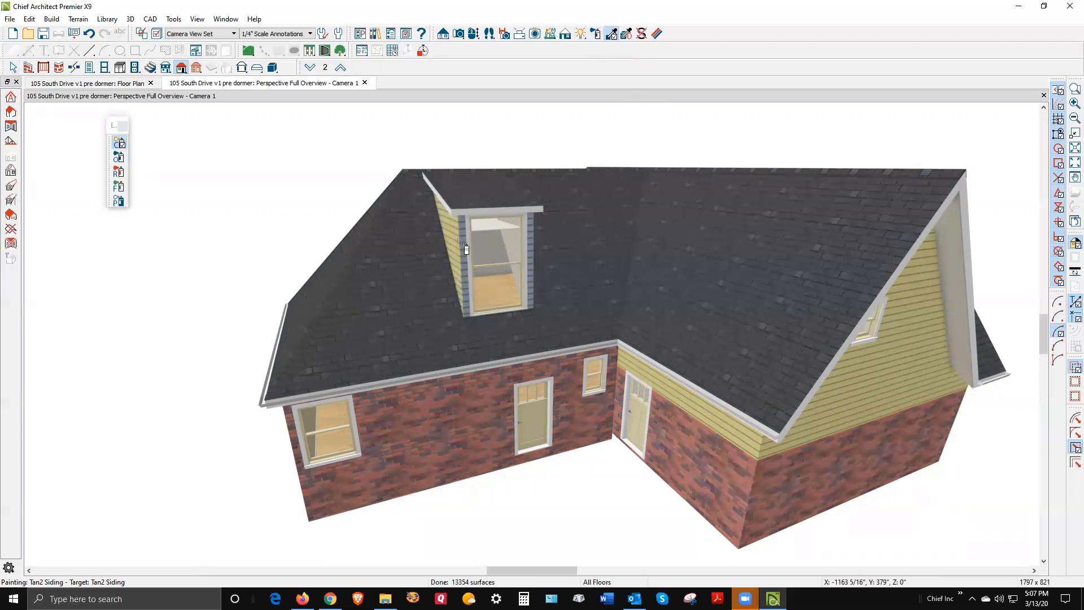
left_click(466, 248)
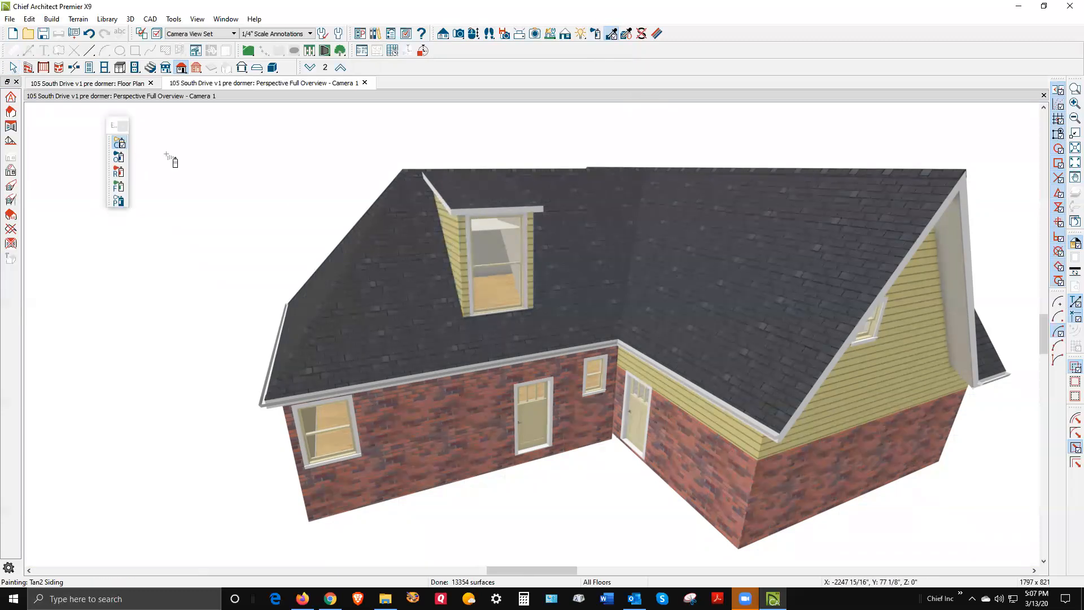
Apply the Tan2 Siding to the dormer's opposite side wall, inspect the window up close and close the perspective view.
left_click(473, 33)
left_click_drag(561, 162, 464, 160)
left_click_drag(466, 213, 478, 222)
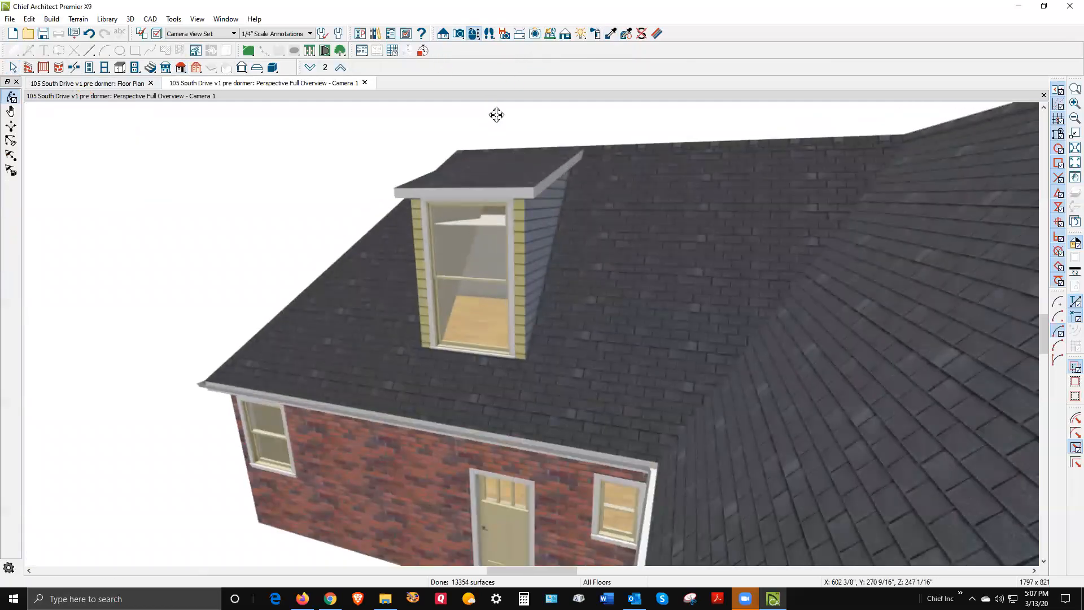
left_click(611, 33)
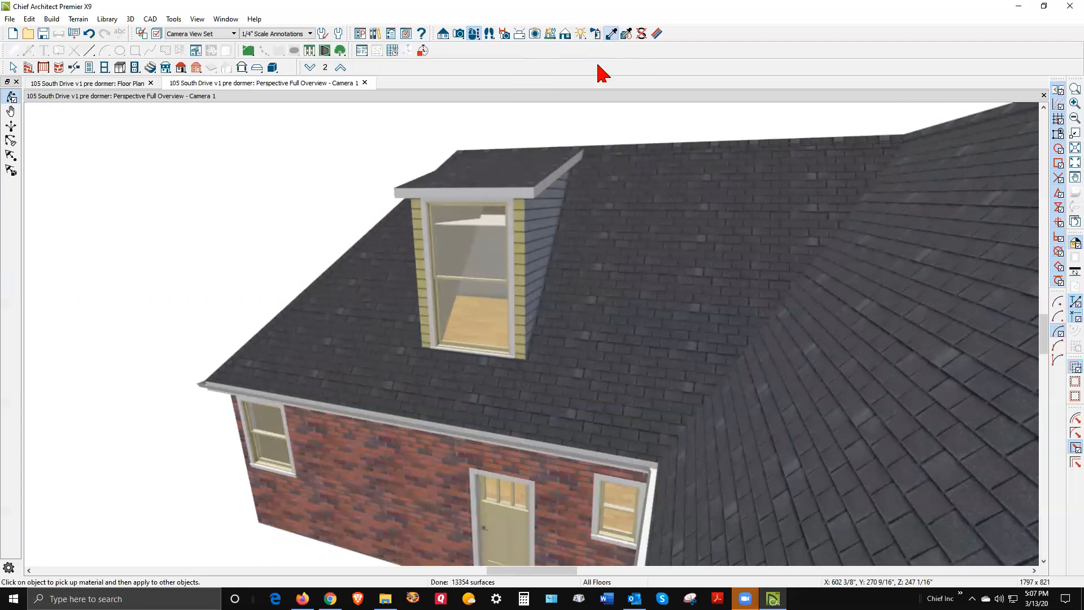
left_click(525, 252)
left_click(538, 261)
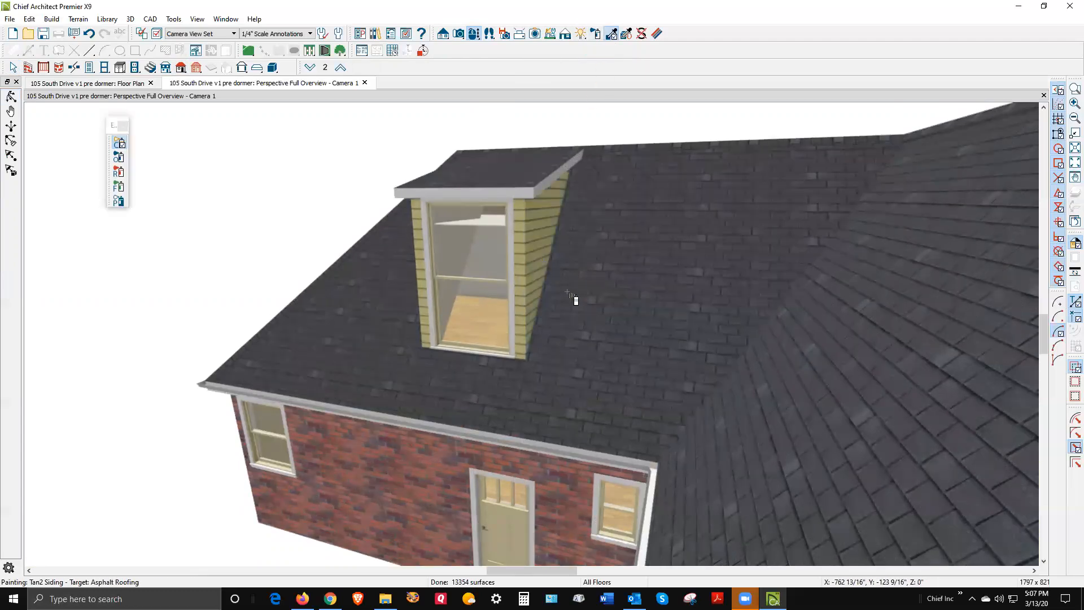
key("Escape")
scroll(479, 253, "up", 3)
scroll(478, 257, "up", 3)
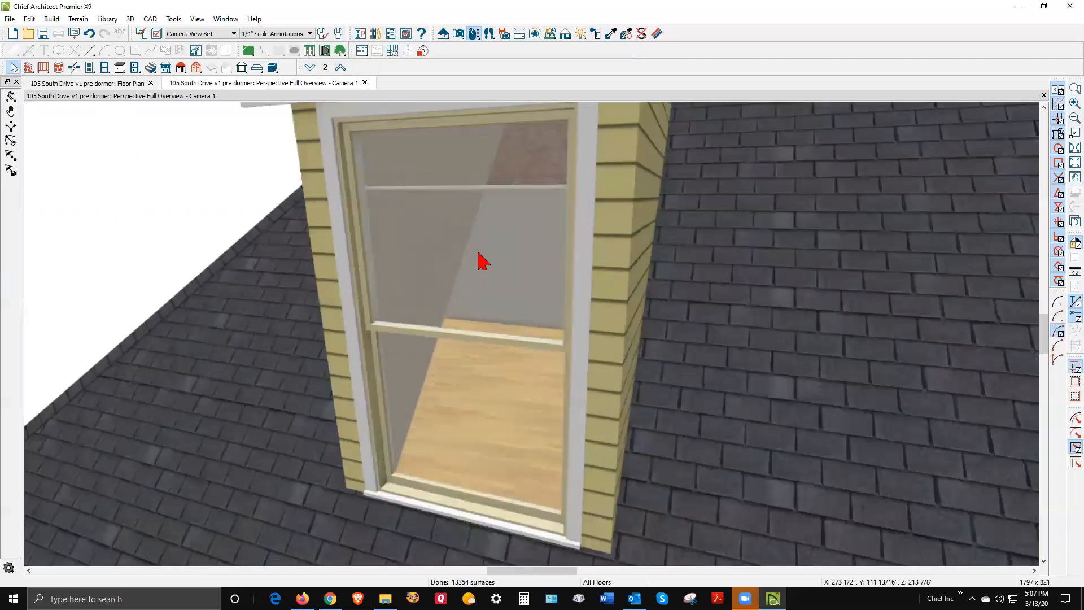
scroll(479, 257, "down", 2)
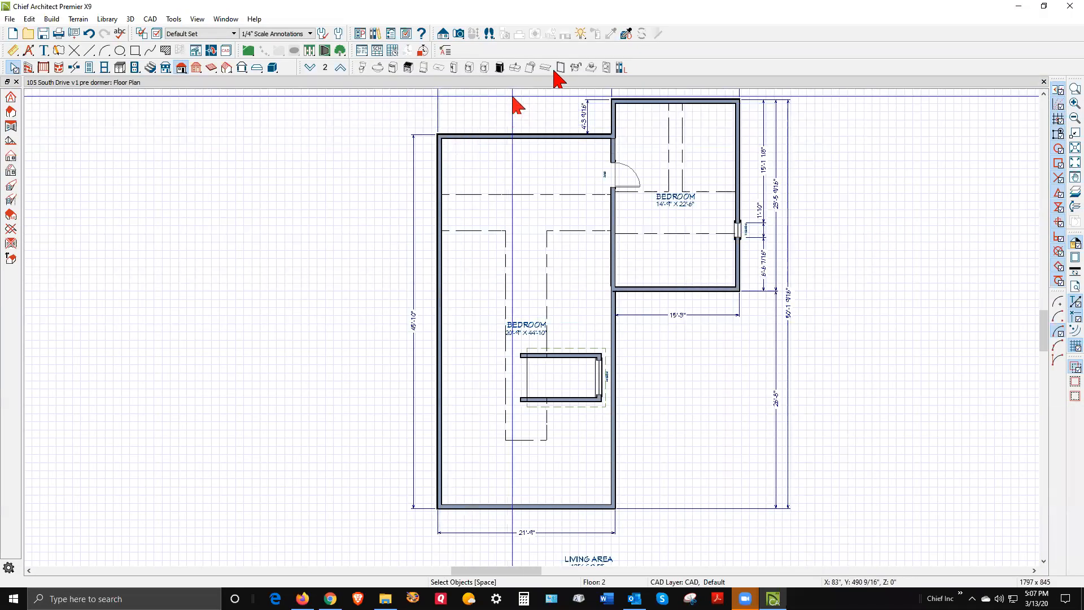
Open a full camera view inside the large bedroom and turn it to face the dormer window.
left_click(458, 33)
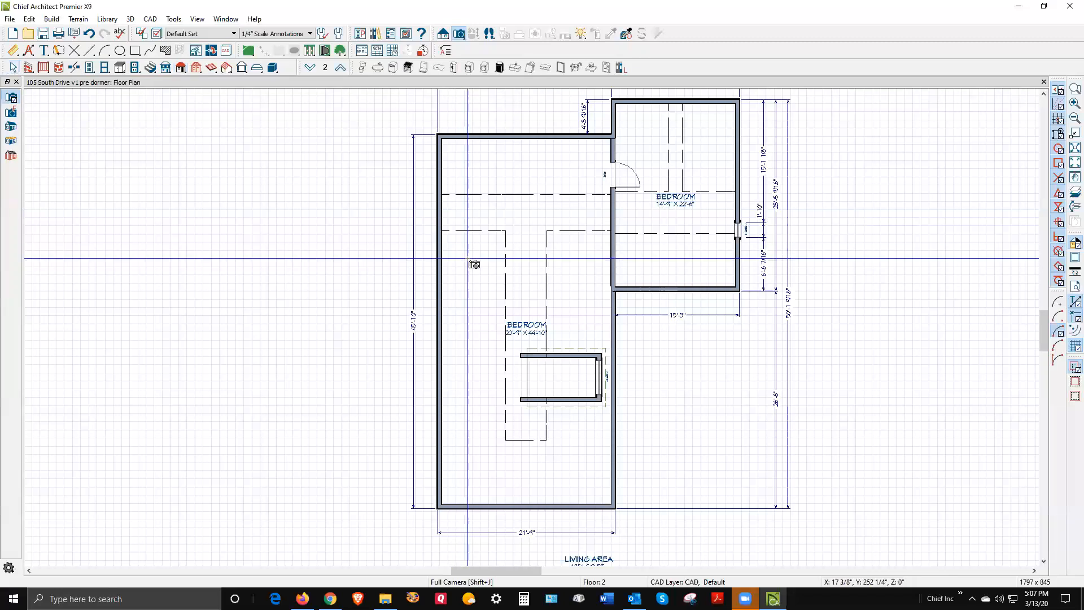
left_click_drag(516, 244, 452, 390)
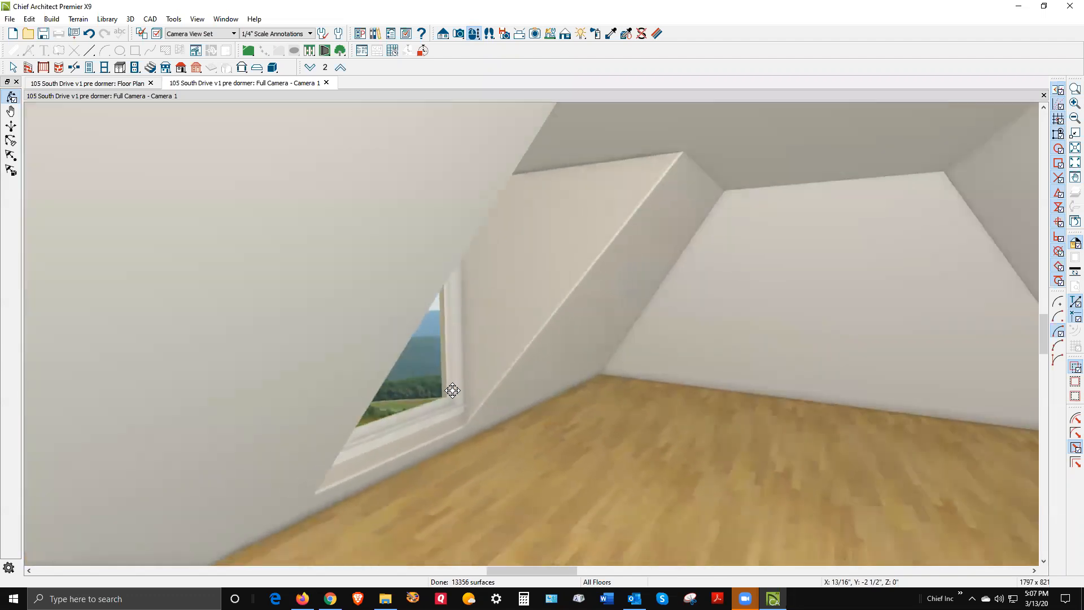
left_click_drag(554, 248, 474, 245)
Shorten the dormer window by lowering its head to fit below the ceiling and raising its sill above the floor.
key("space")
left_click(476, 243)
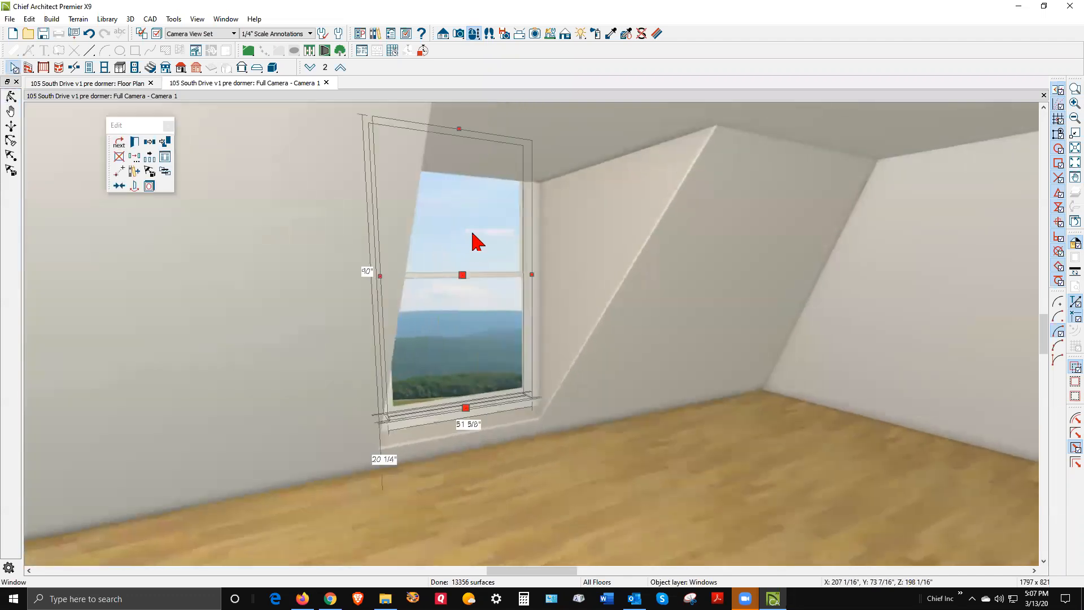
left_click_drag(459, 129, 460, 187)
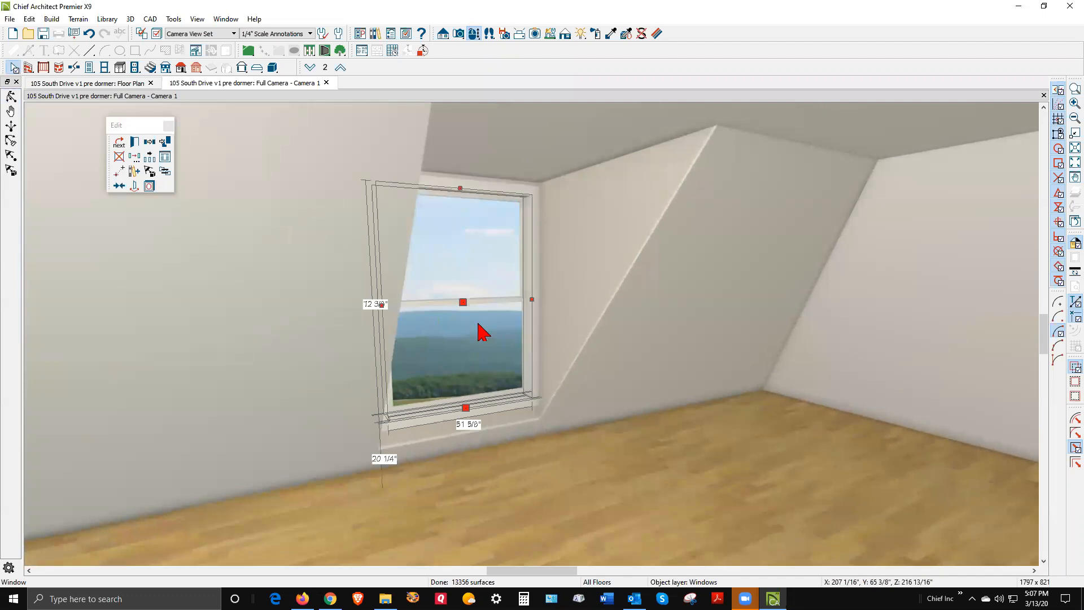
left_click_drag(465, 411, 464, 389)
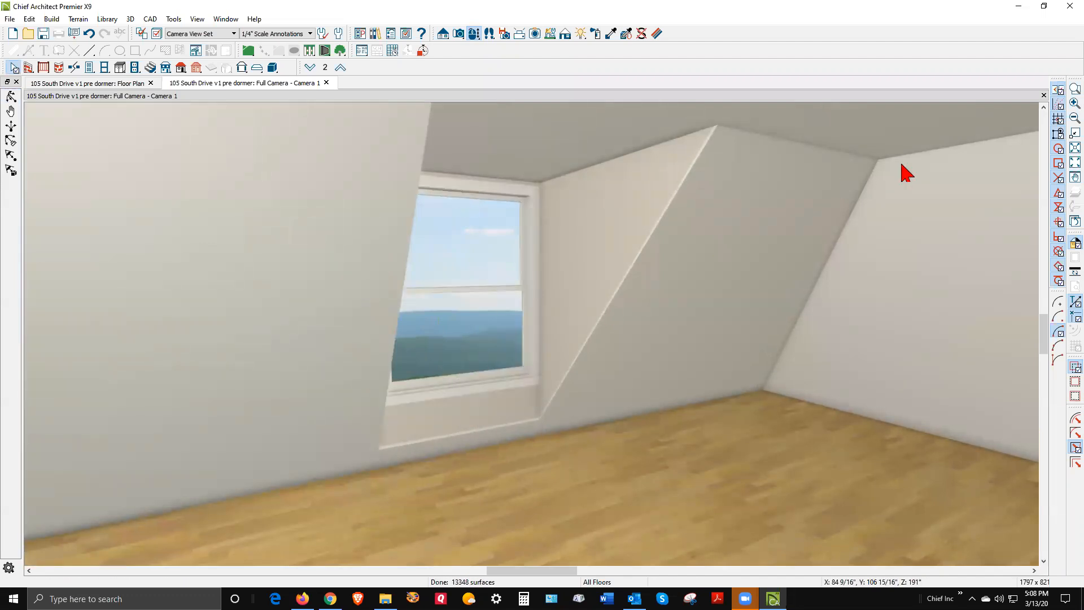
Examine the dormer and its resized window from outside the house, checking how the dormer object can be selected.
left_click(11, 99)
left_click_drag(234, 264, 533, 280)
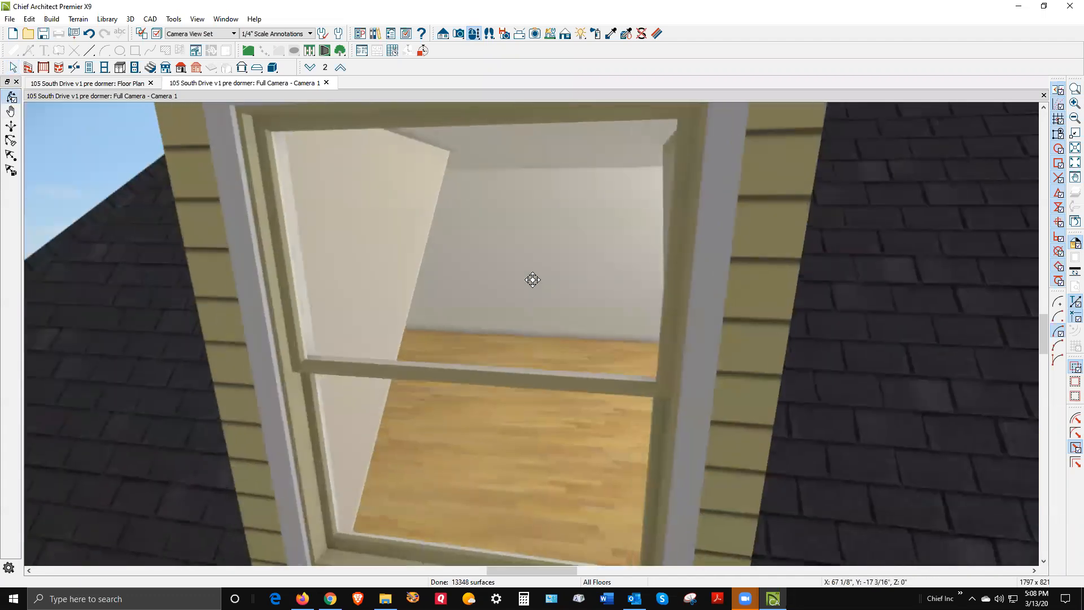
scroll(534, 285, "down", 10)
left_click_drag(463, 276, 495, 273)
key("space")
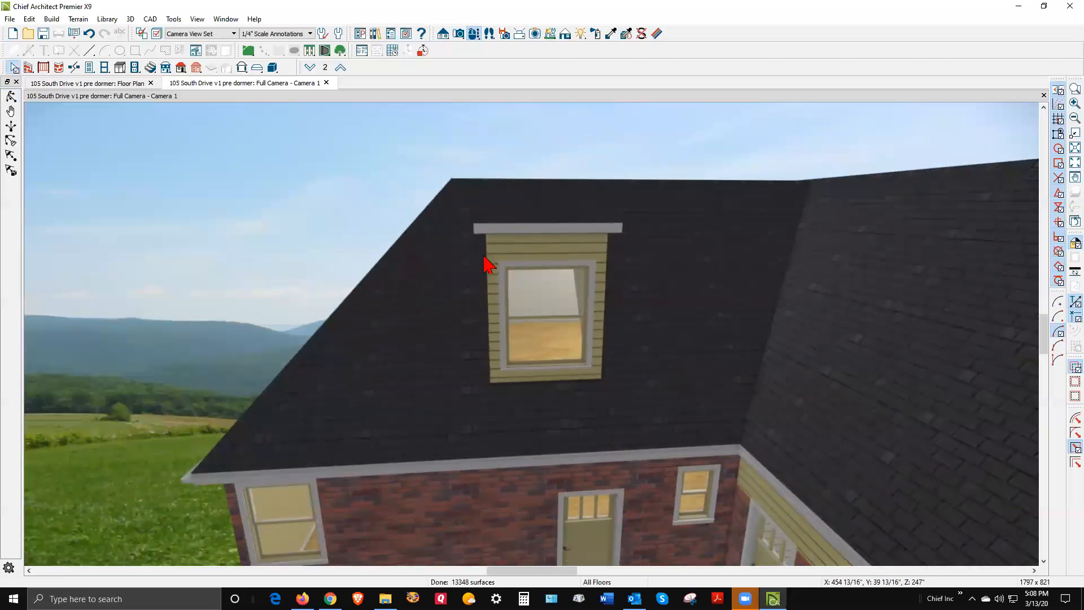
left_click(493, 288)
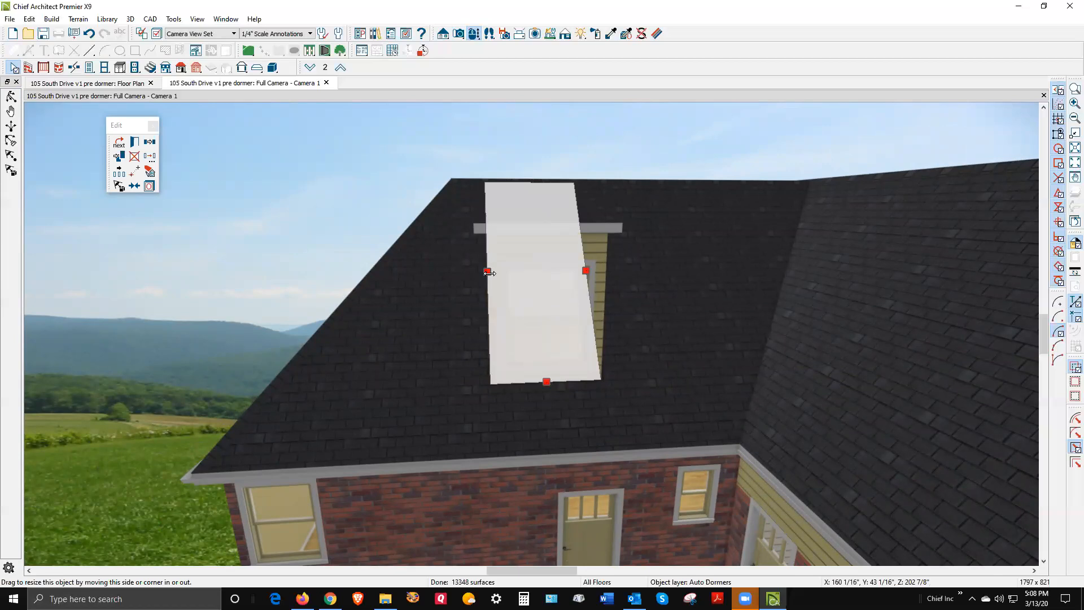
key("Escape")
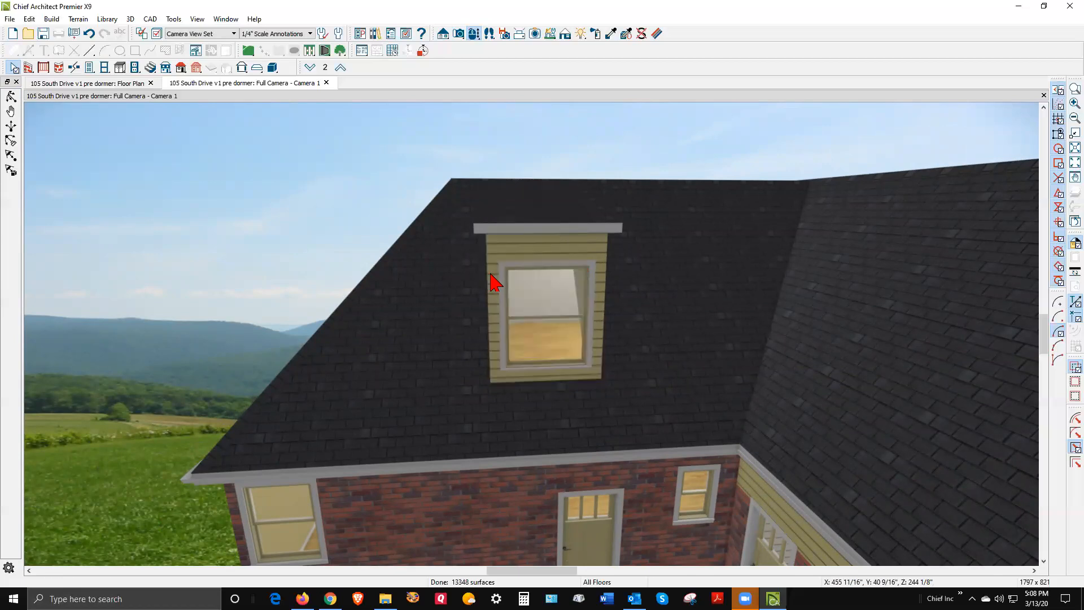
On the floor plan, try widening the dormer downward to 10'-3", 9' and 8'-3 1/2".
key("ctrl+Tab")
scroll(575, 446, "up", 2)
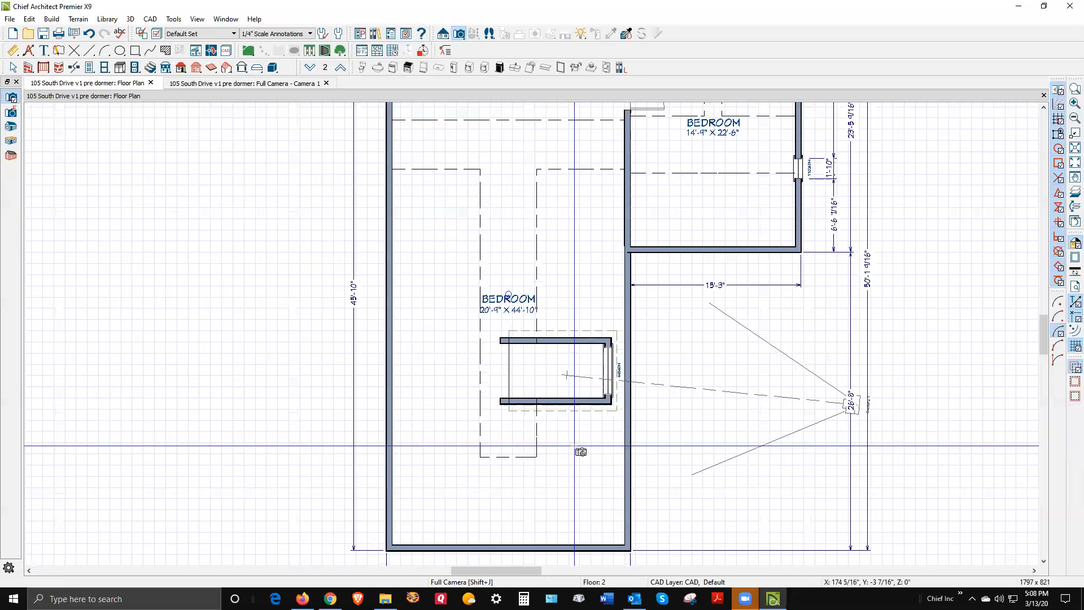
scroll(574, 445, "up", 1)
key("space")
left_click(552, 398)
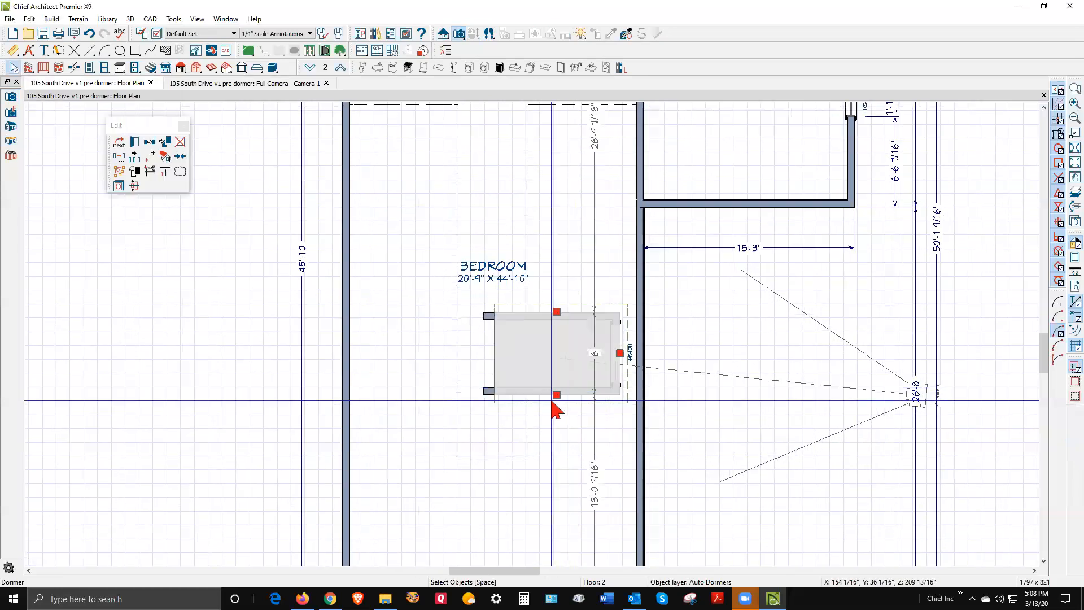
left_click_drag(556, 396, 564, 453)
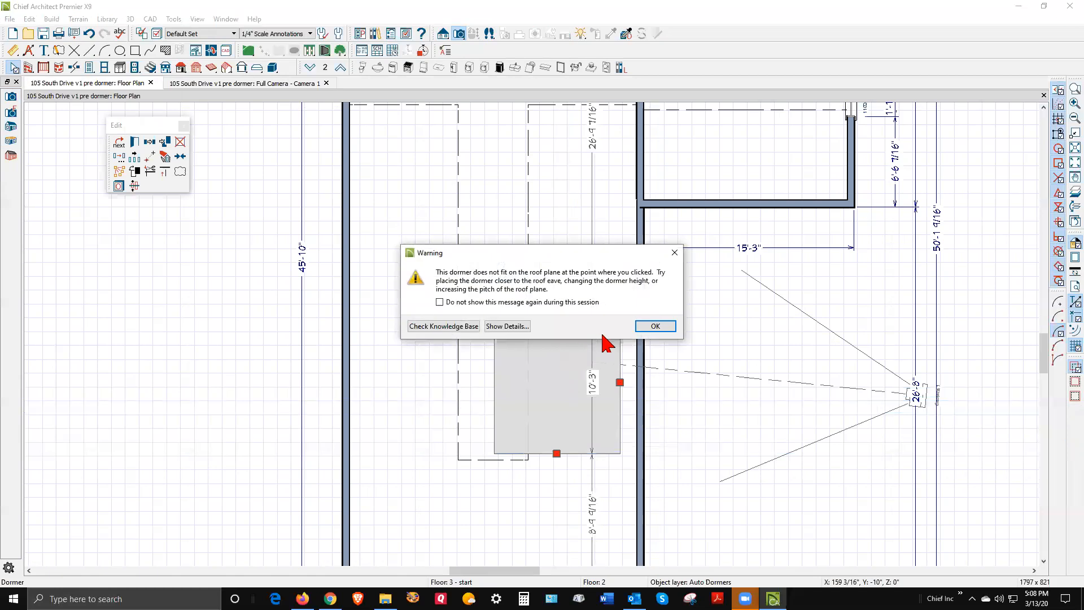
left_click(656, 326)
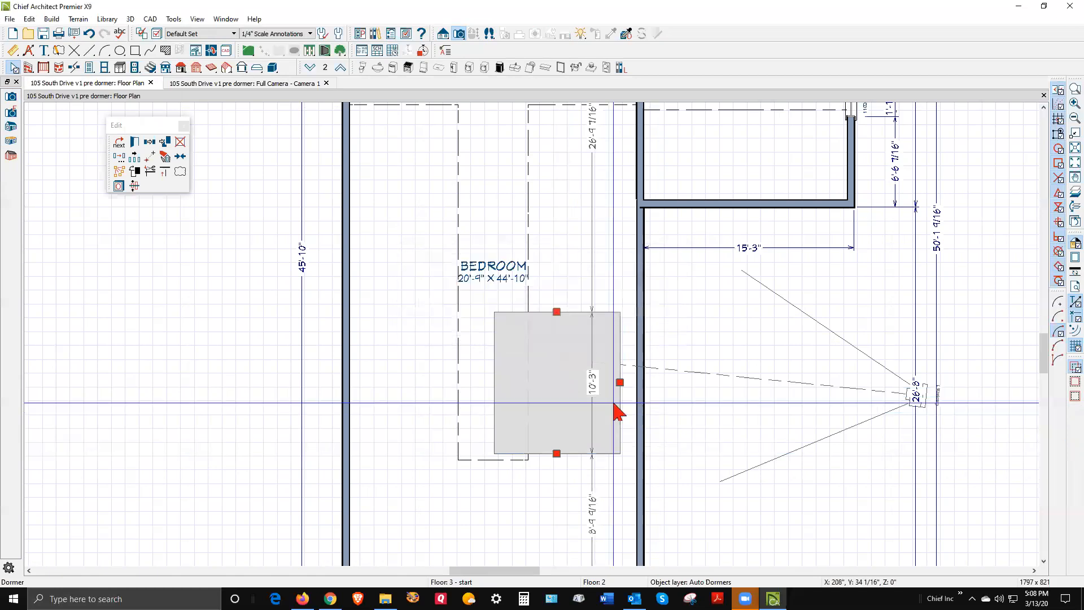
left_click_drag(556, 454, 557, 436)
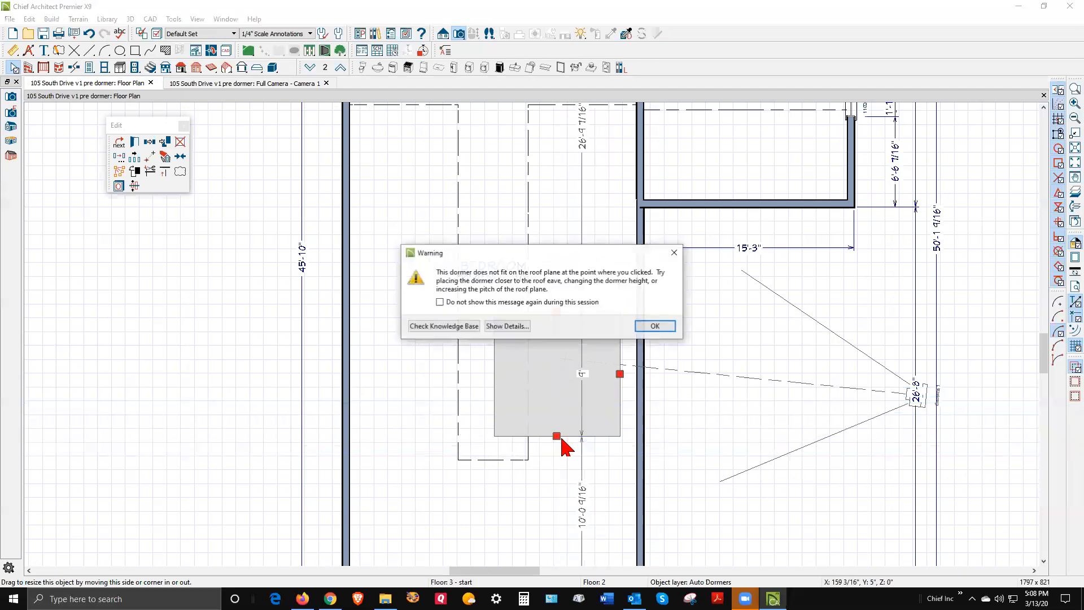
left_click(655, 326)
left_click_drag(557, 436, 573, 438)
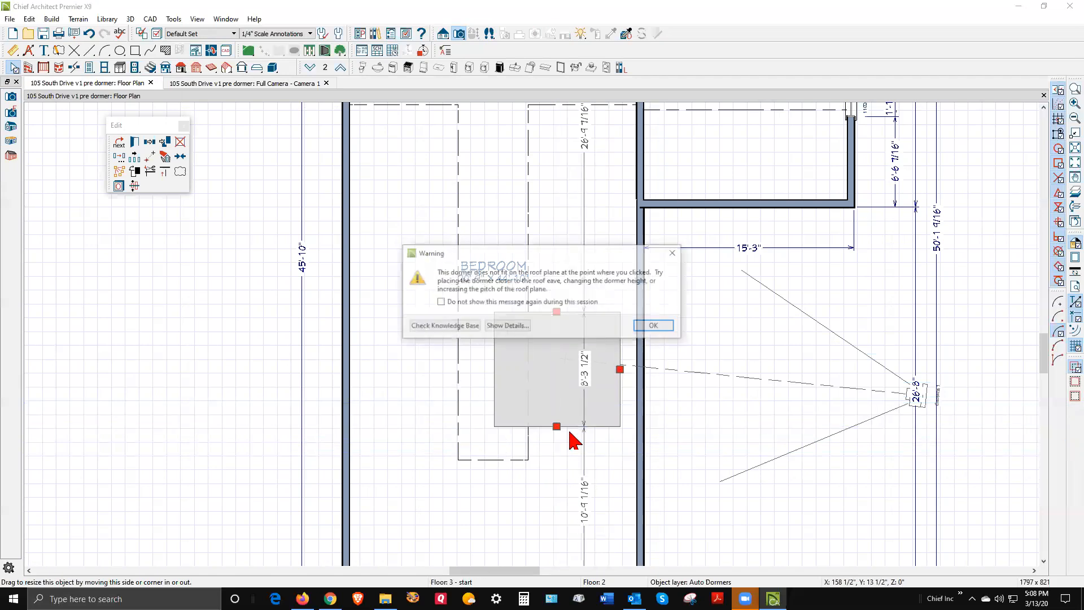
left_click(655, 327)
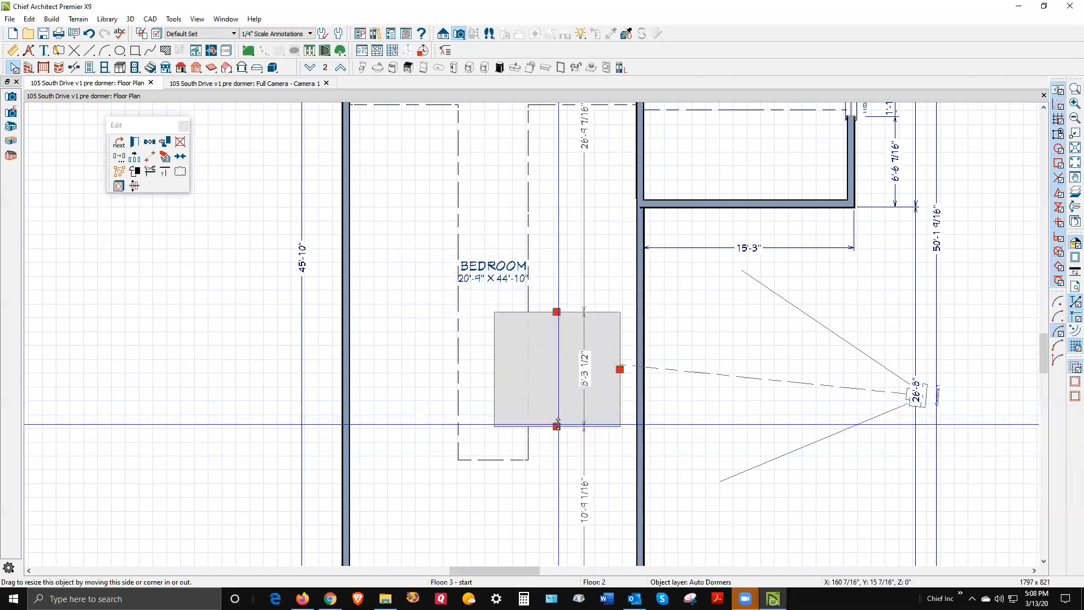
Widen the dormer to 7'-8 3/16" by adjusting its lower side, and extend its upper side past the bedroom's room label.
left_click_drag(557, 427, 553, 417)
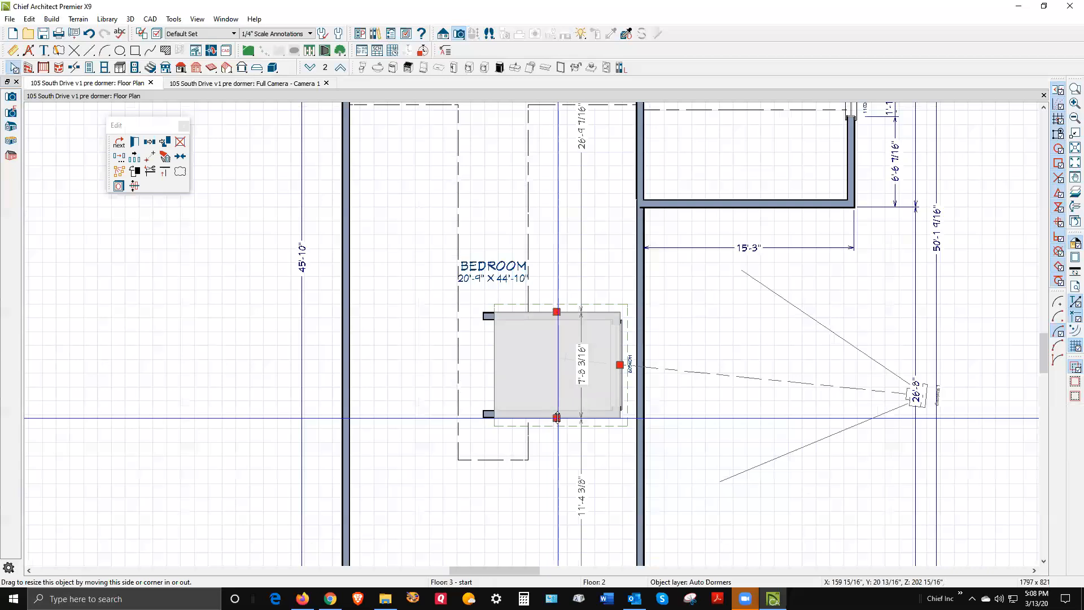
left_click_drag(557, 312, 556, 228)
key("Escape")
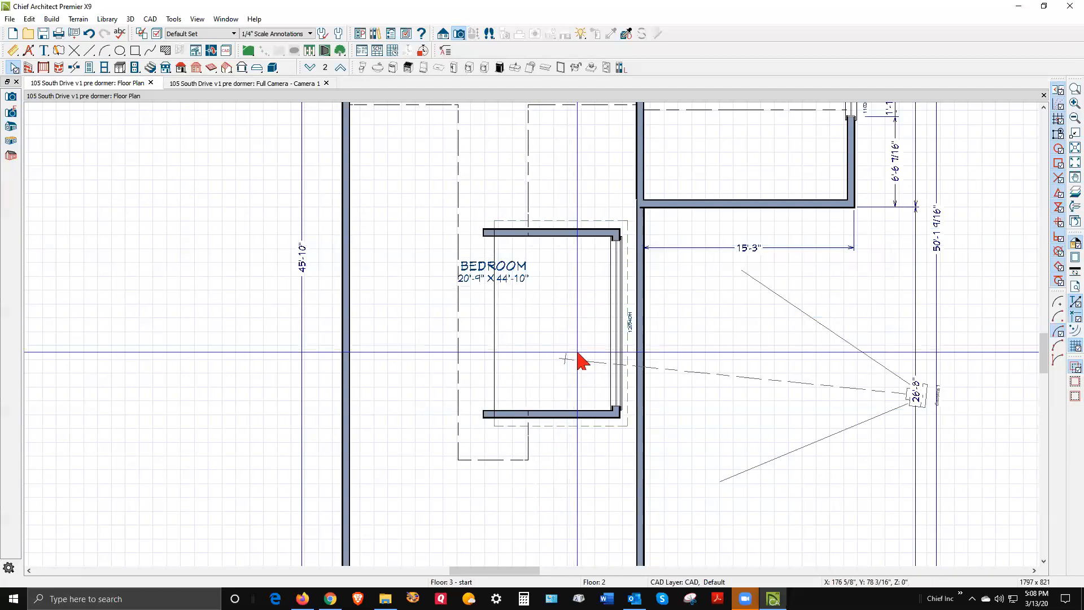
Check the widened shed dormer in the exterior camera view, and return to the second-floor plan.
key("ctrl+Tab")
scroll(564, 326, "down", 2)
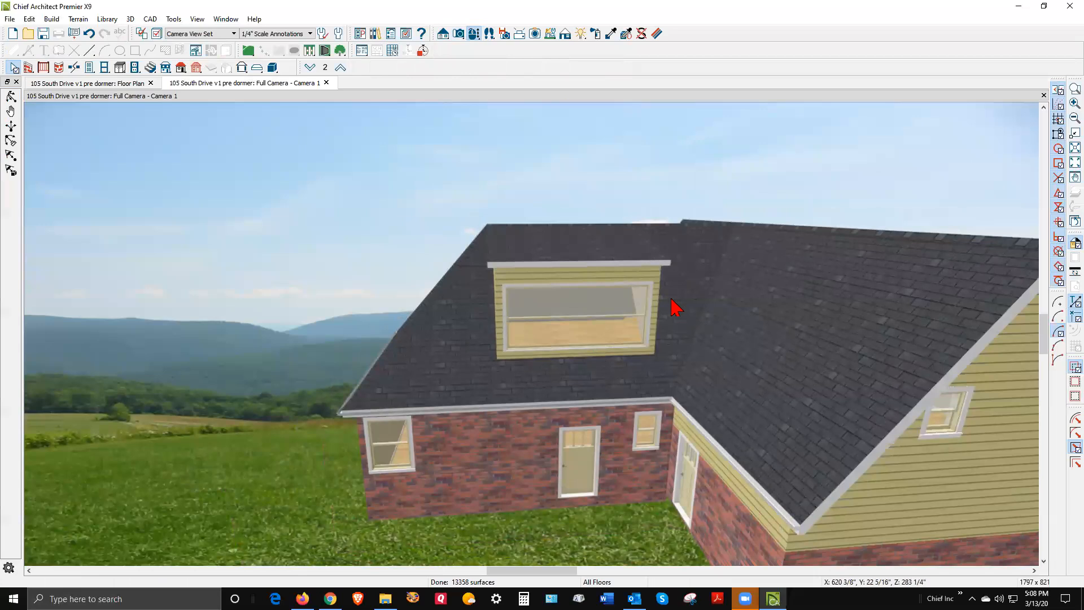
key("ctrl+Tab")
scroll(636, 317, "down", 4)
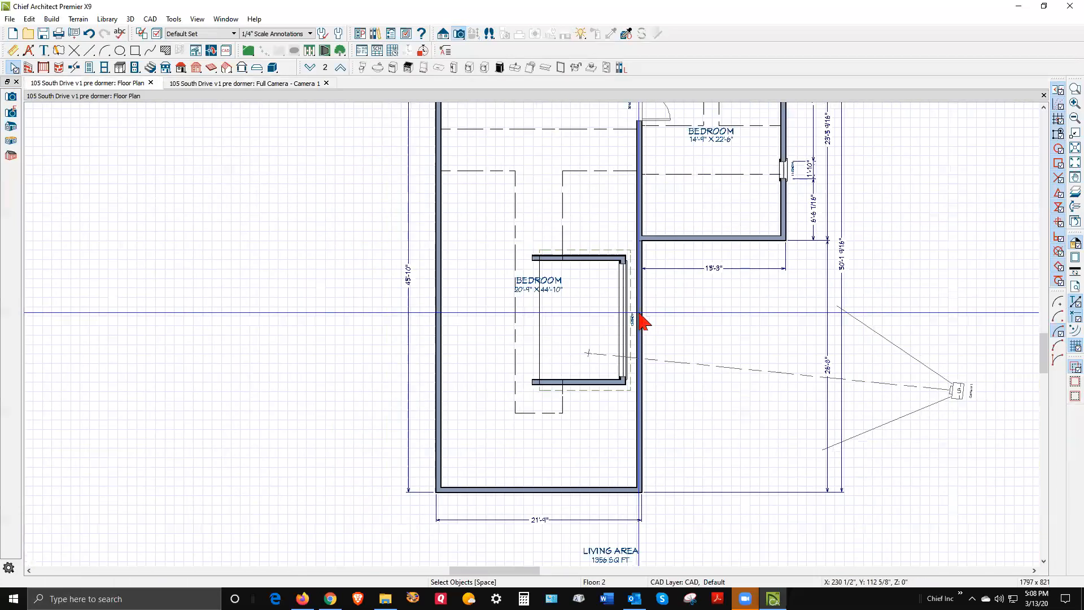
Create a full camera view inside the bedroom facing the dormer, and examine the ceiling slopes, dormer window and side walls.
left_click(459, 33)
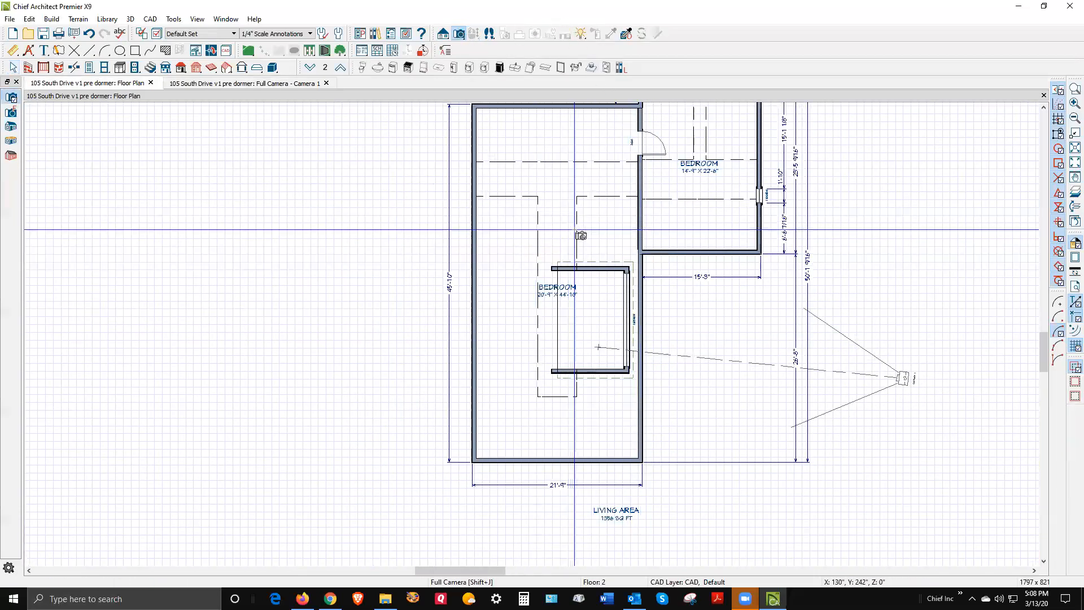
left_click_drag(547, 174, 605, 314)
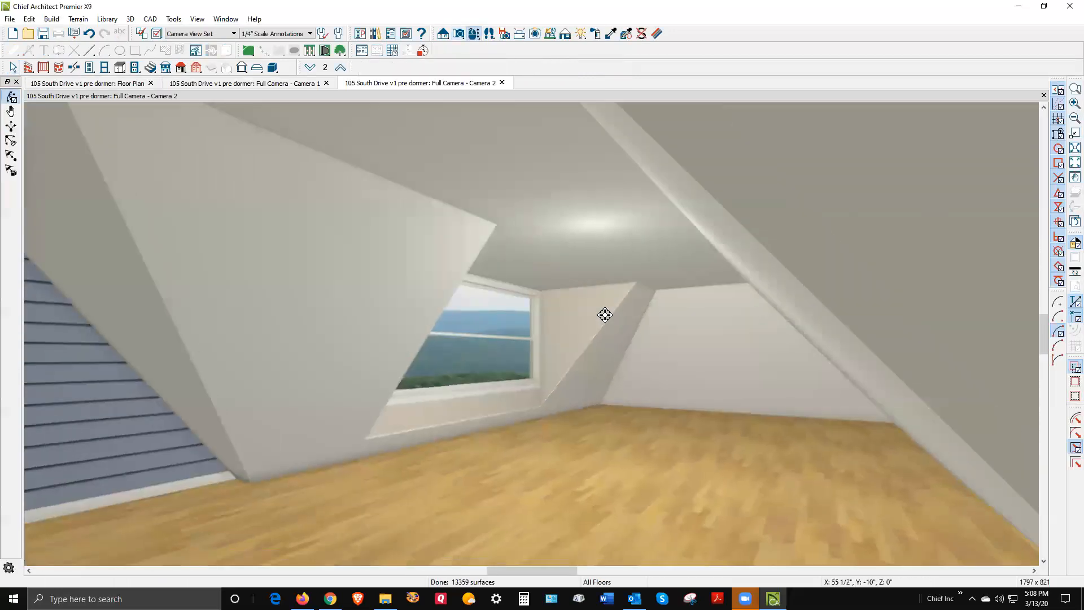
left_click_drag(556, 354, 570, 322)
scroll(475, 358, "down", 2)
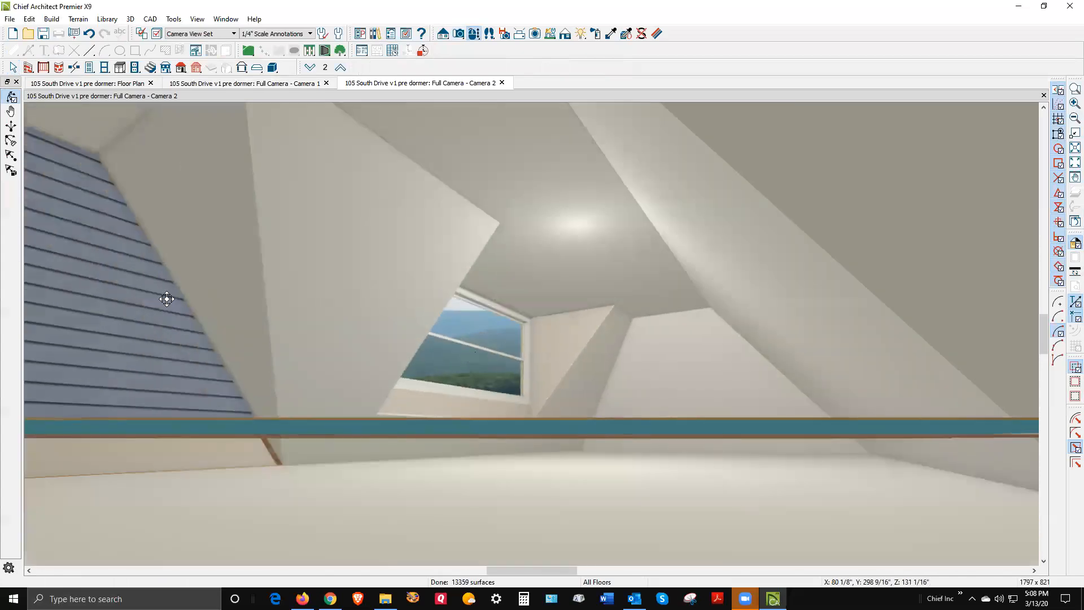
scroll(158, 348, "up", 2)
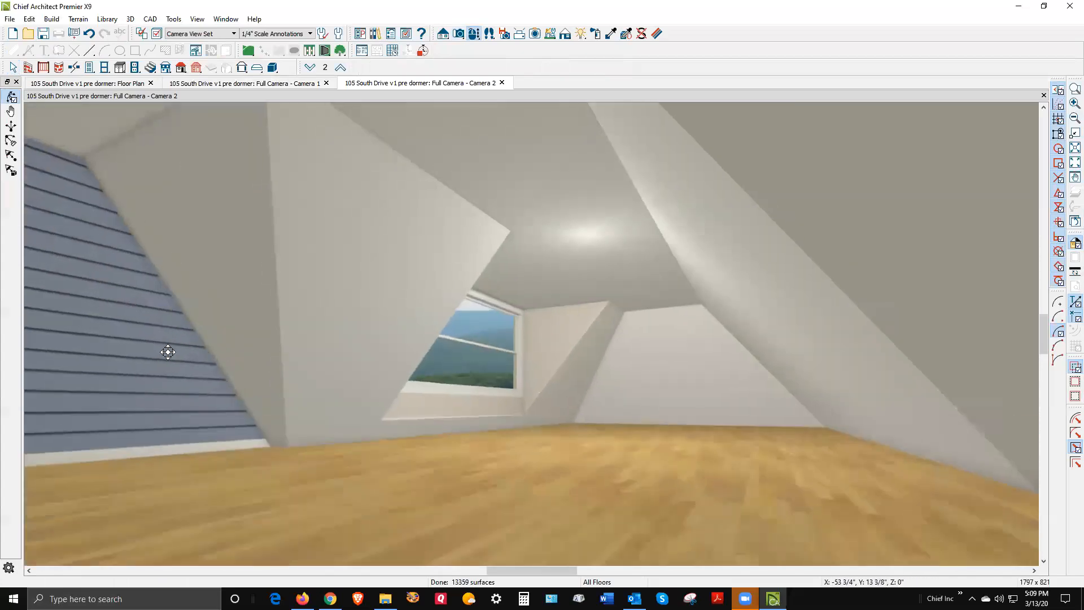
scroll(355, 385, "down", 2)
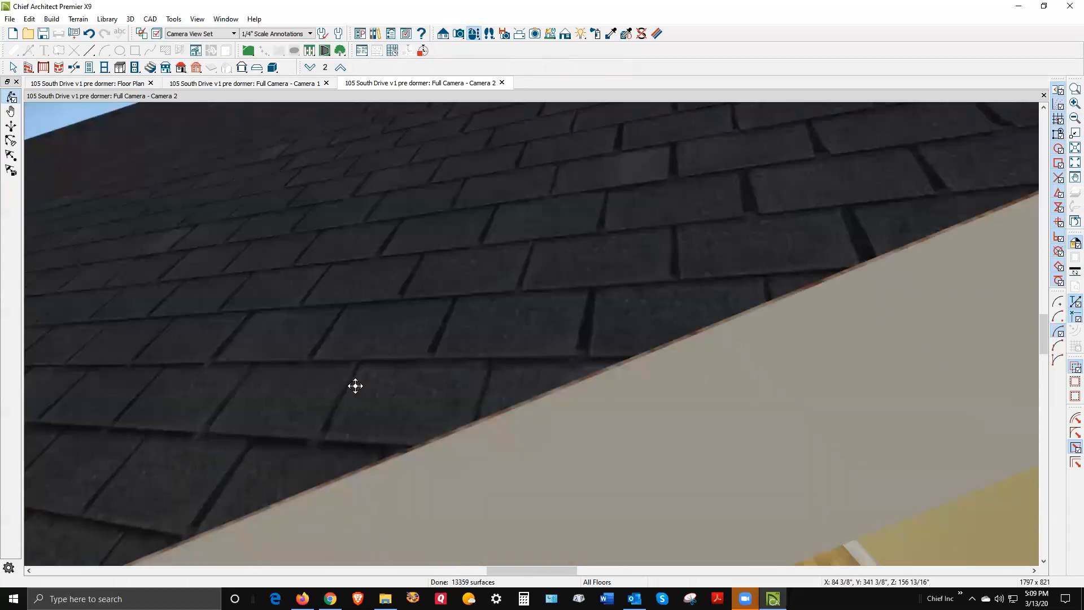
scroll(356, 385, "up", 1)
Check the wall type of the bedroom wall showing blue siding indoors, and reverse that wall's layers.
key("space")
left_click(180, 388)
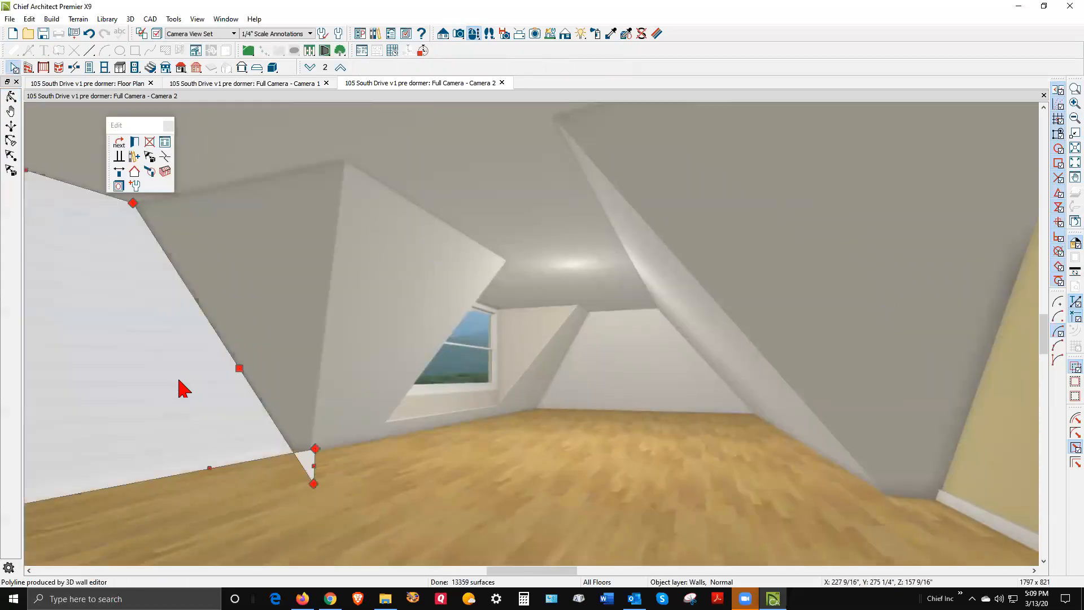
left_click(135, 142)
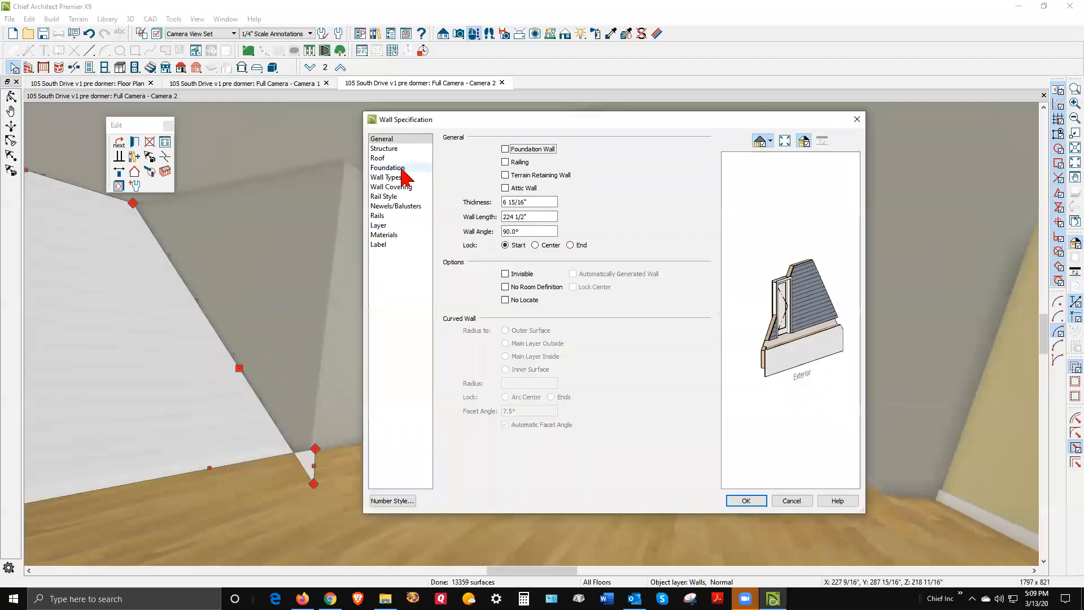
left_click(398, 176)
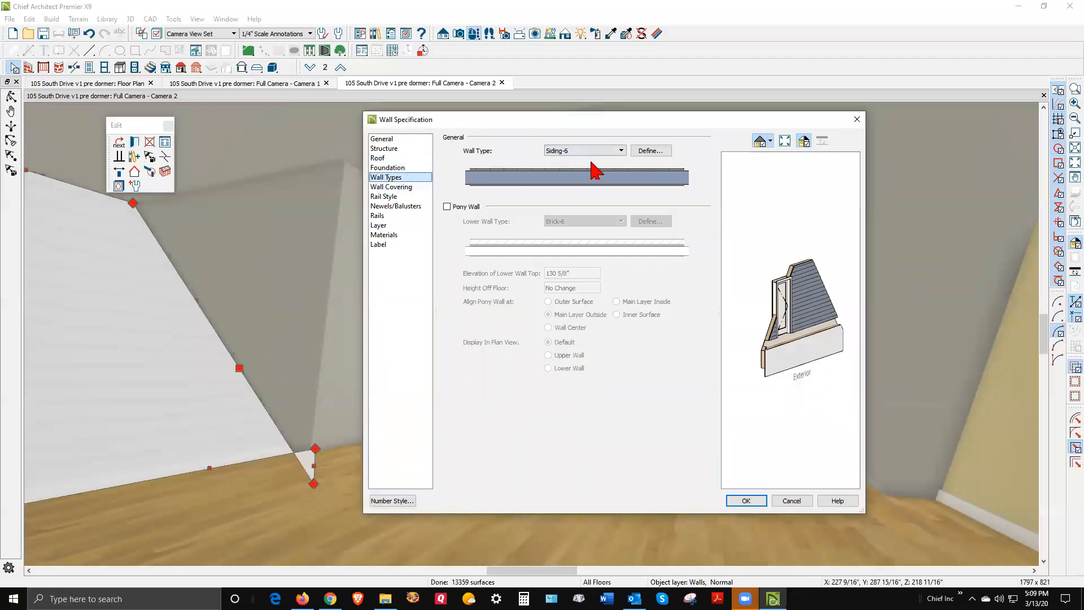
left_click(790, 500)
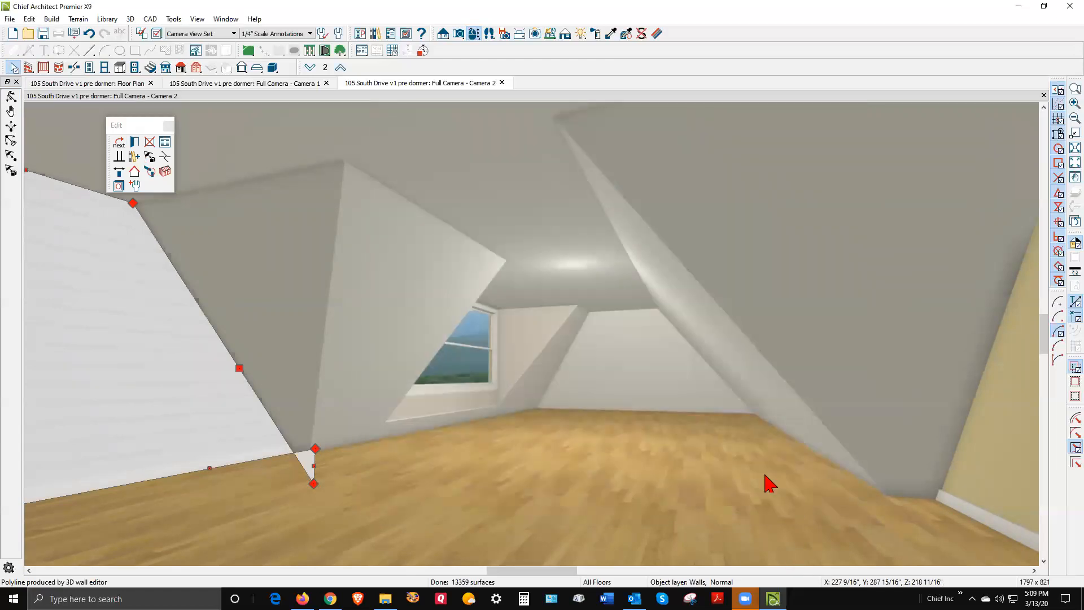
left_click(120, 172)
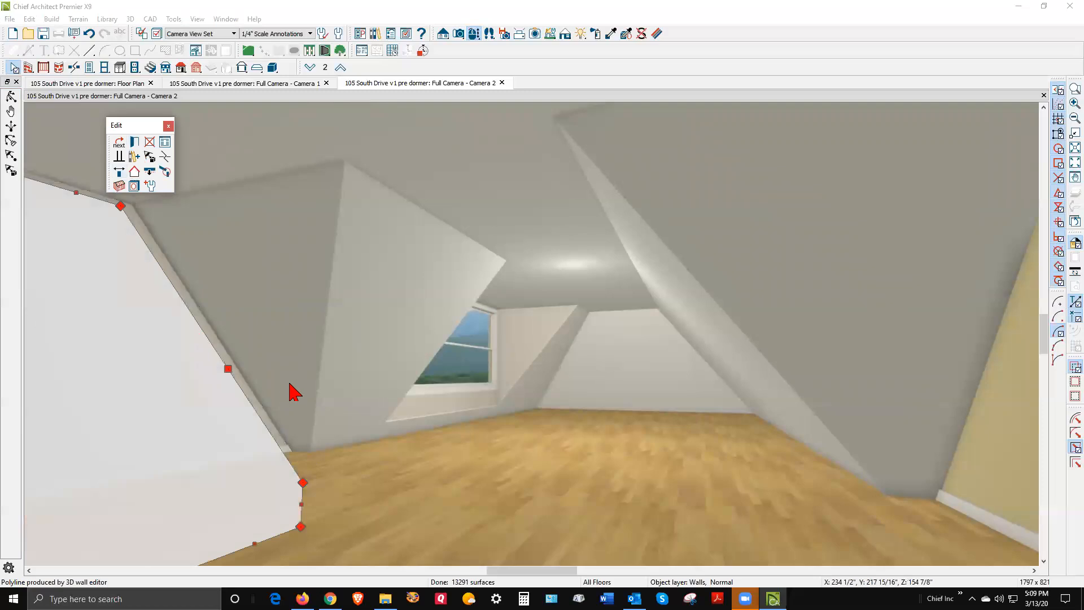
key("Escape")
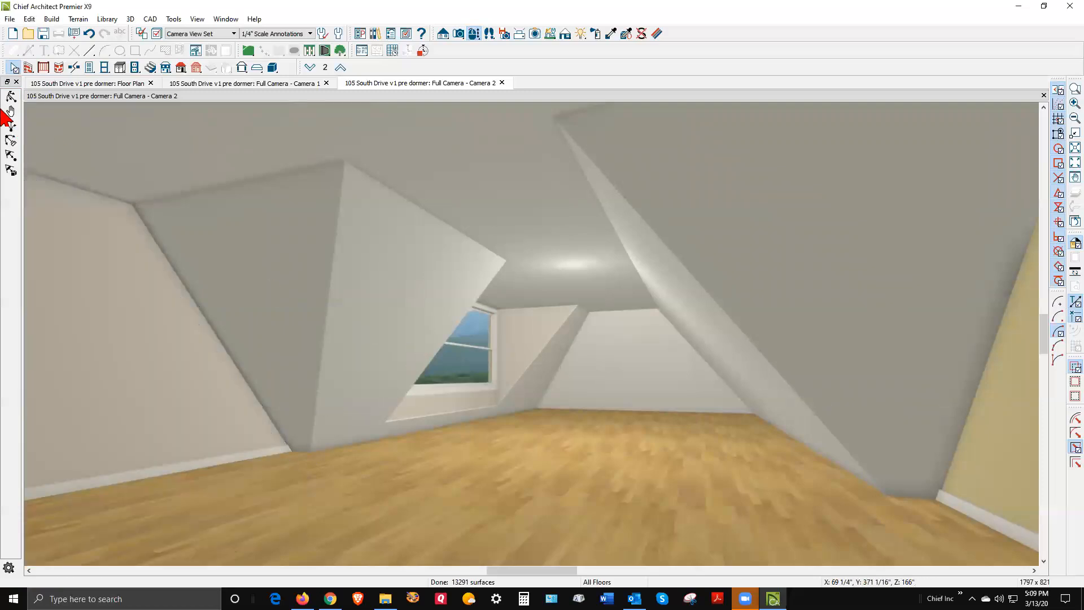
Turn to the bedroom's tan end wall, check its wall type and sample the room's drywall material with the Material Eyedropper.
left_click(12, 97)
left_click_drag(274, 246, 336, 310)
key("space")
left_click(342, 320)
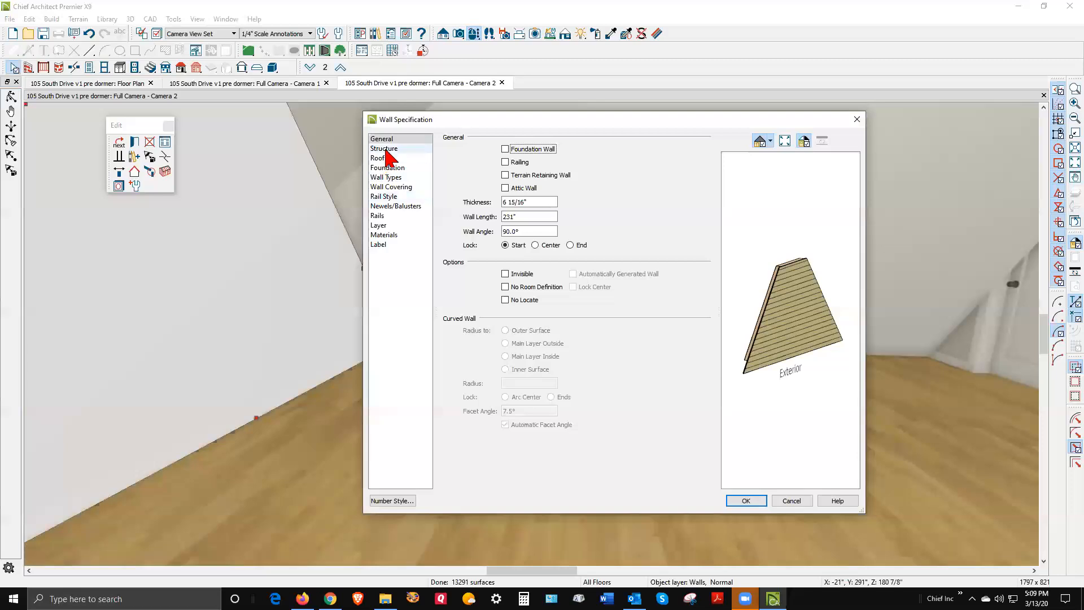
left_click(386, 177)
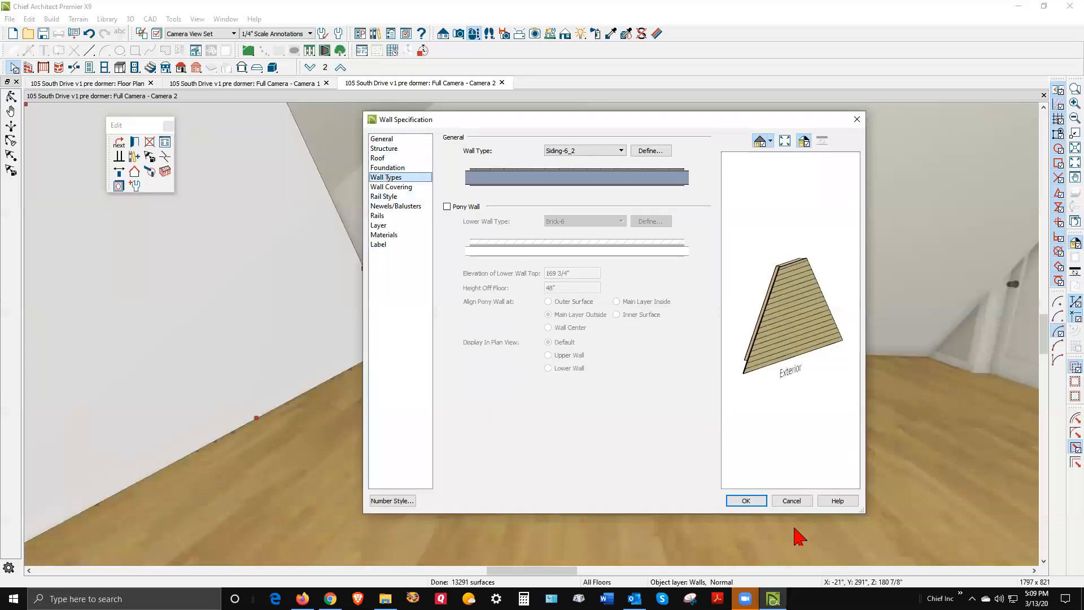
left_click(793, 501)
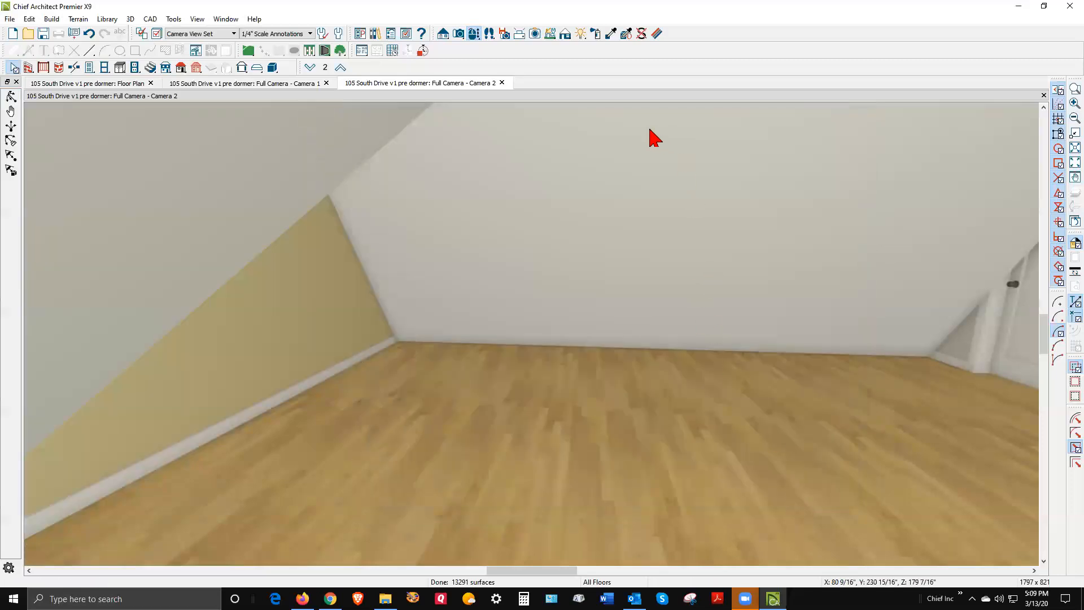
left_click(610, 35)
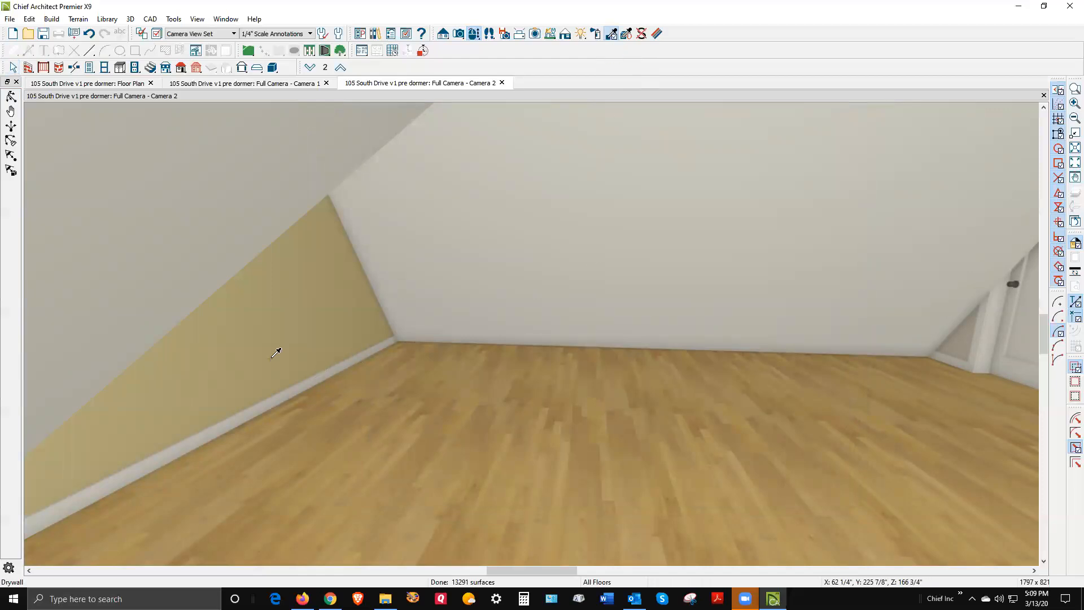
left_click(188, 253)
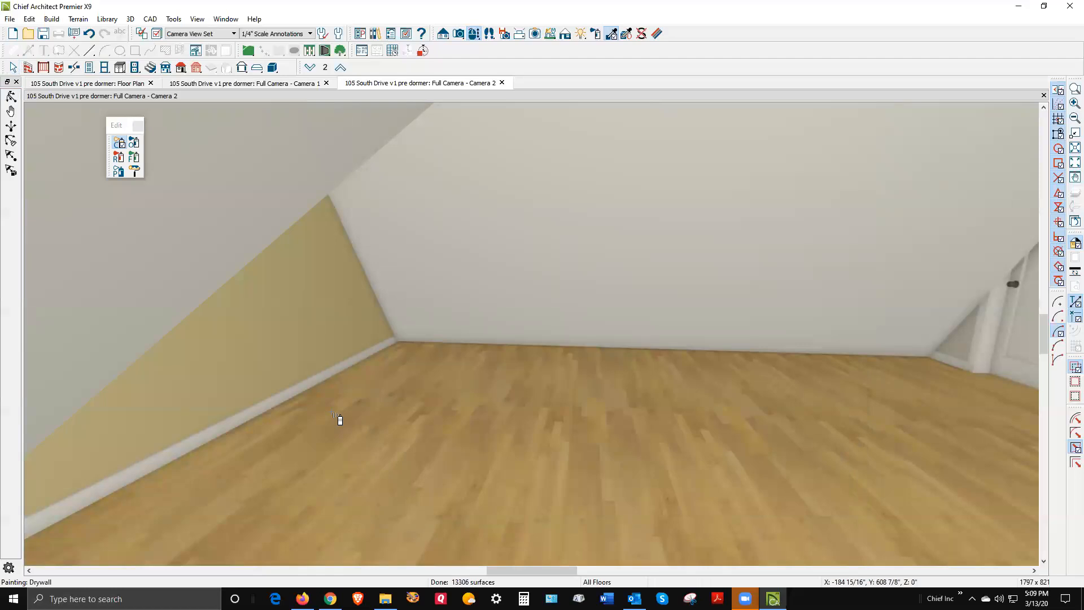
key("Escape")
Examine how the sloped ceiling meets the door in the bedroom's side wall.
scroll(624, 258, "down", 4)
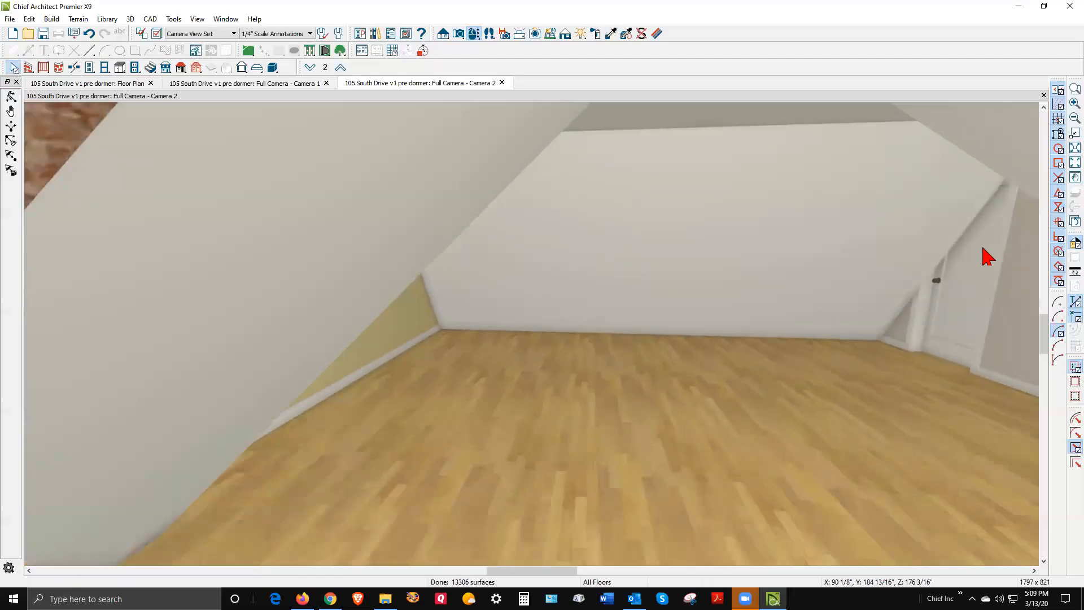
left_click(978, 247)
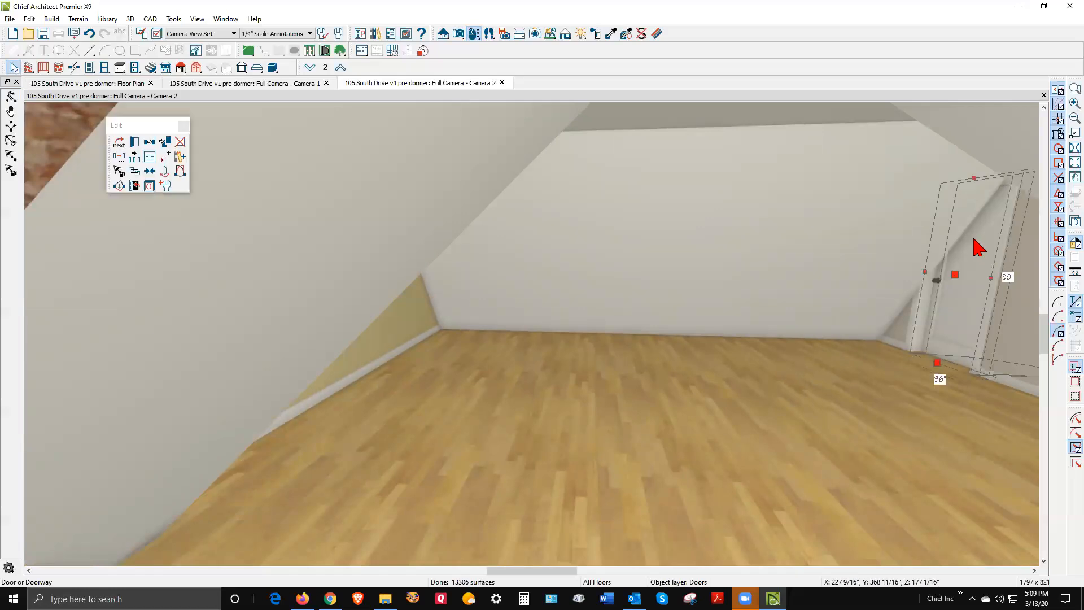
key("Escape")
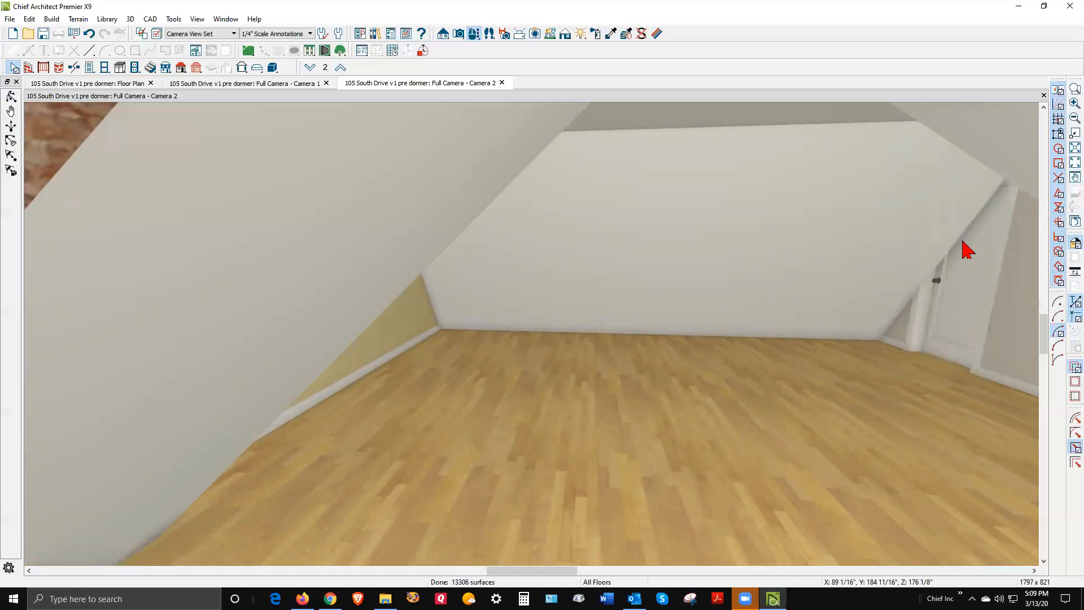
left_click(918, 184)
key("Delete")
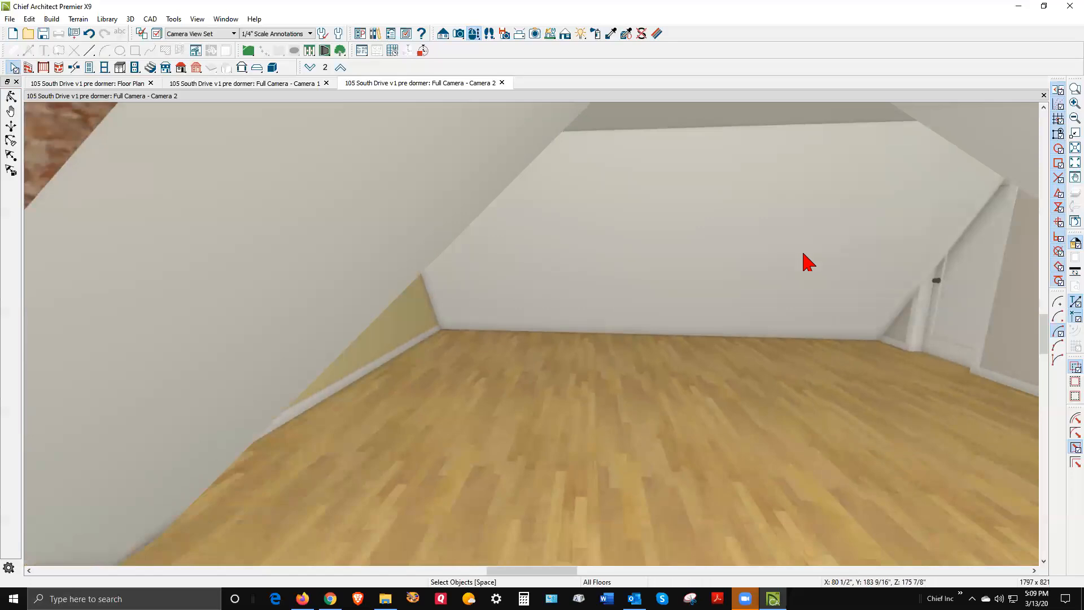
scroll(685, 268, "down", 3)
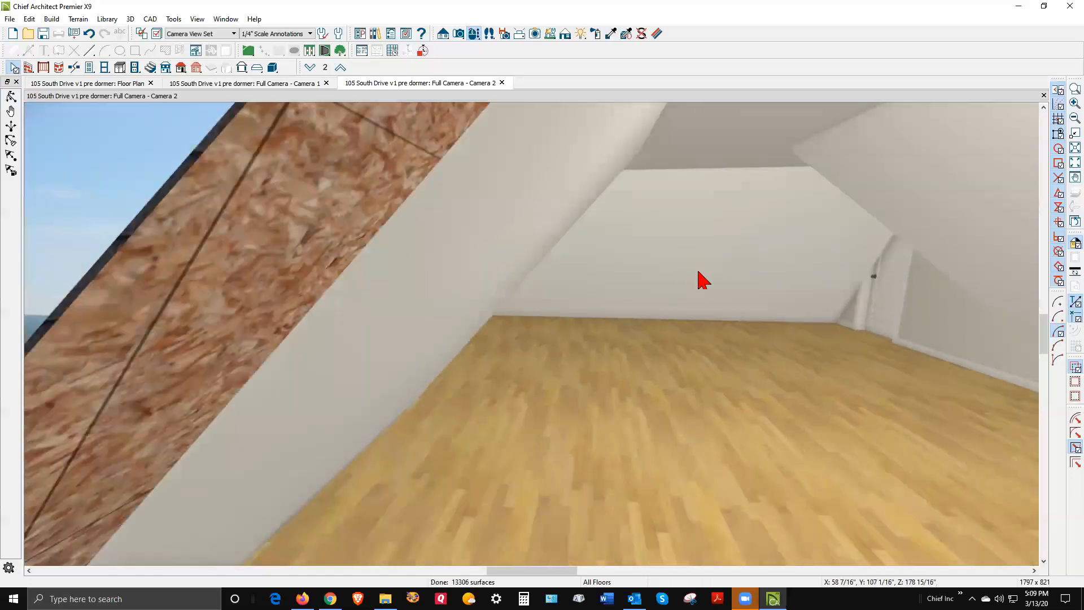
On the floor plan, move the door between the two bedrooms down along their shared wall, toward the smaller bedroom's window.
key("ctrl+Tab")
scroll(628, 184, "up", 2)
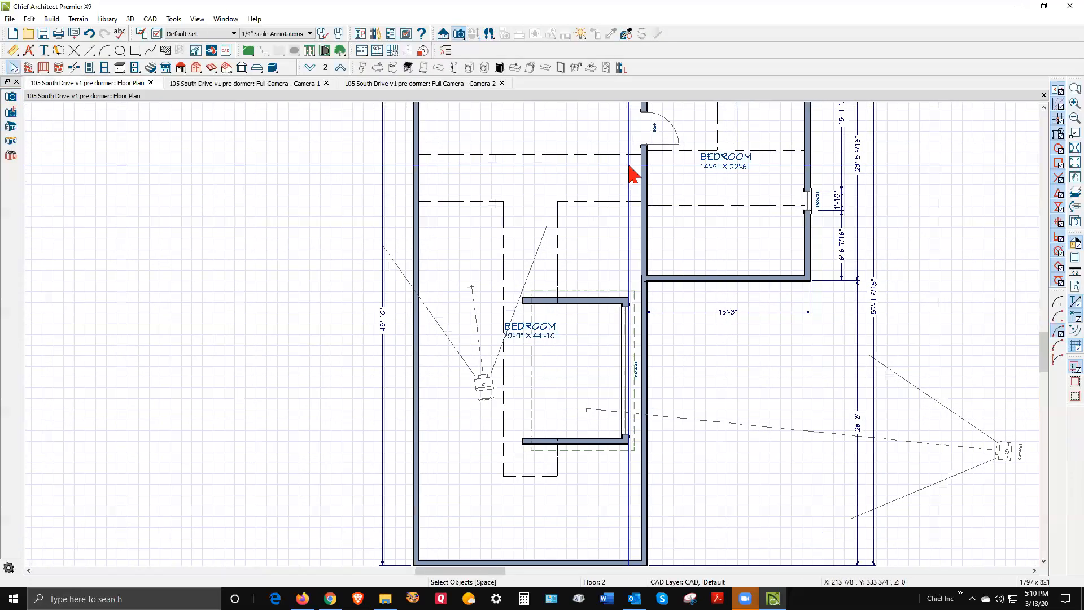
left_click(648, 142)
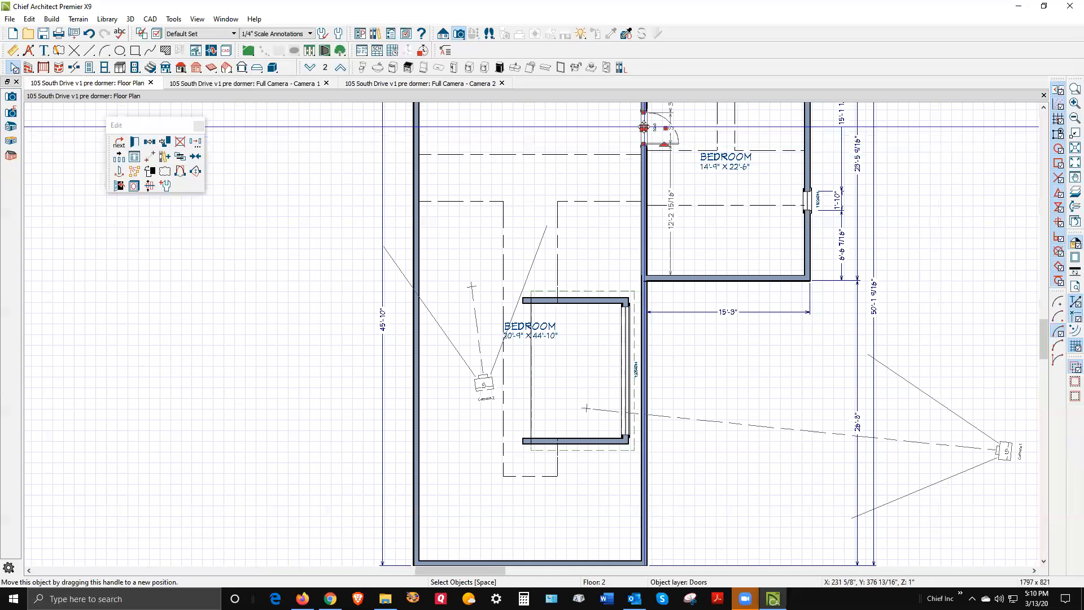
left_click_drag(644, 133, 650, 178)
key("Escape")
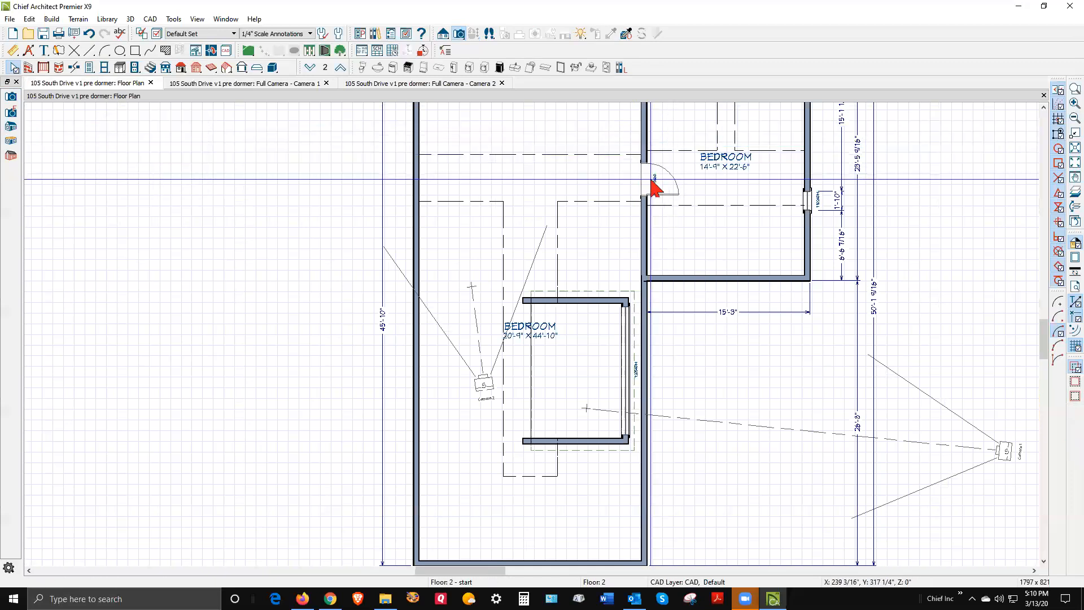
Open a perspective floor overview of floor 2 with Show Lower Floors in Floor Overviews turned off, and orbit to view the dormer walls.
left_click(459, 36)
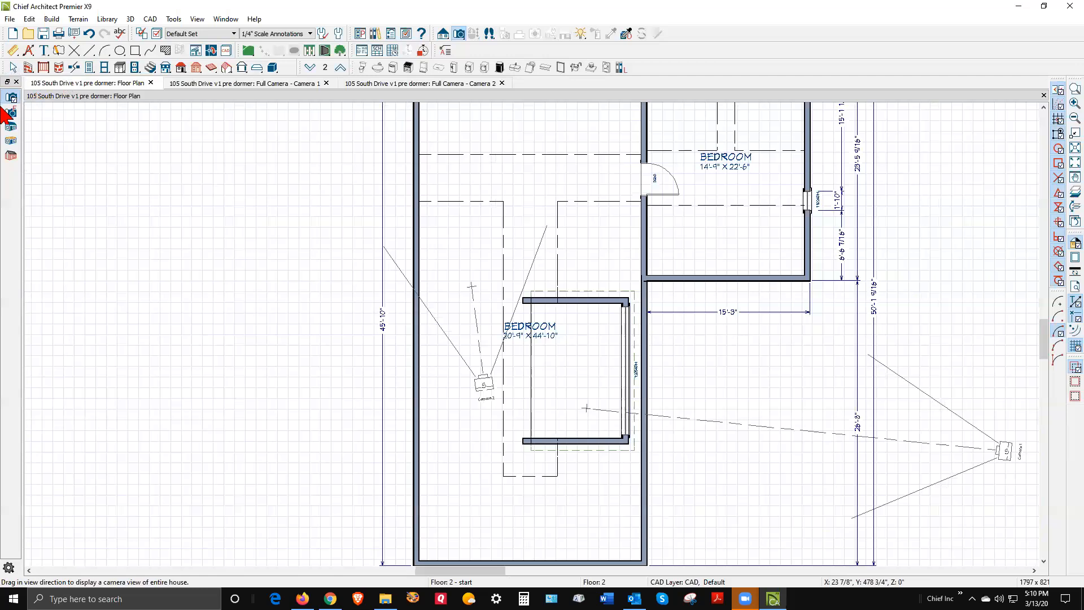
left_click(504, 200)
left_click_drag(604, 225, 543, 298)
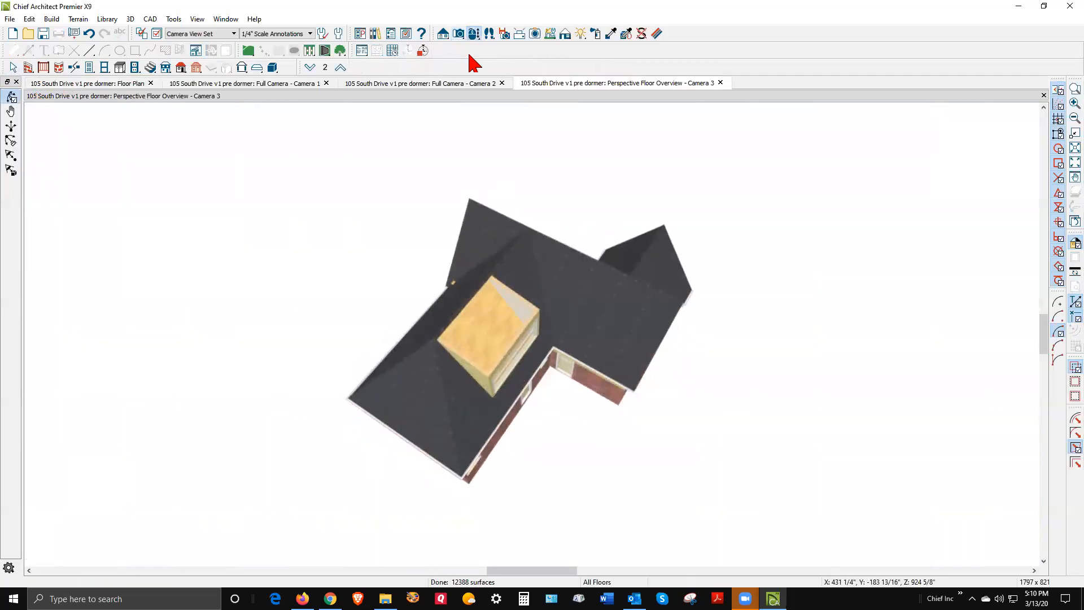
left_click(519, 33)
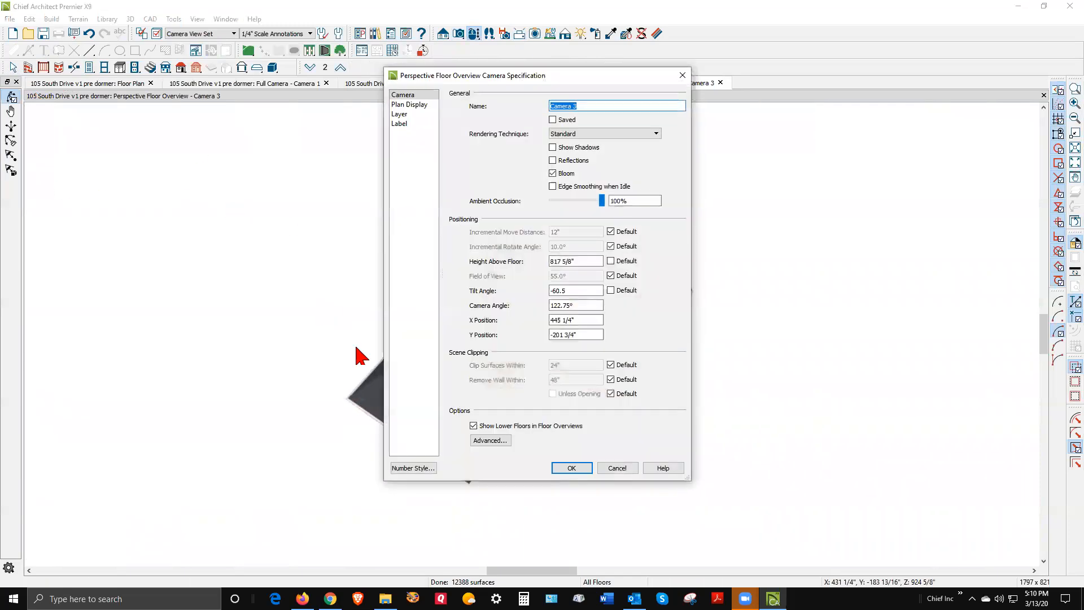
left_click(484, 429)
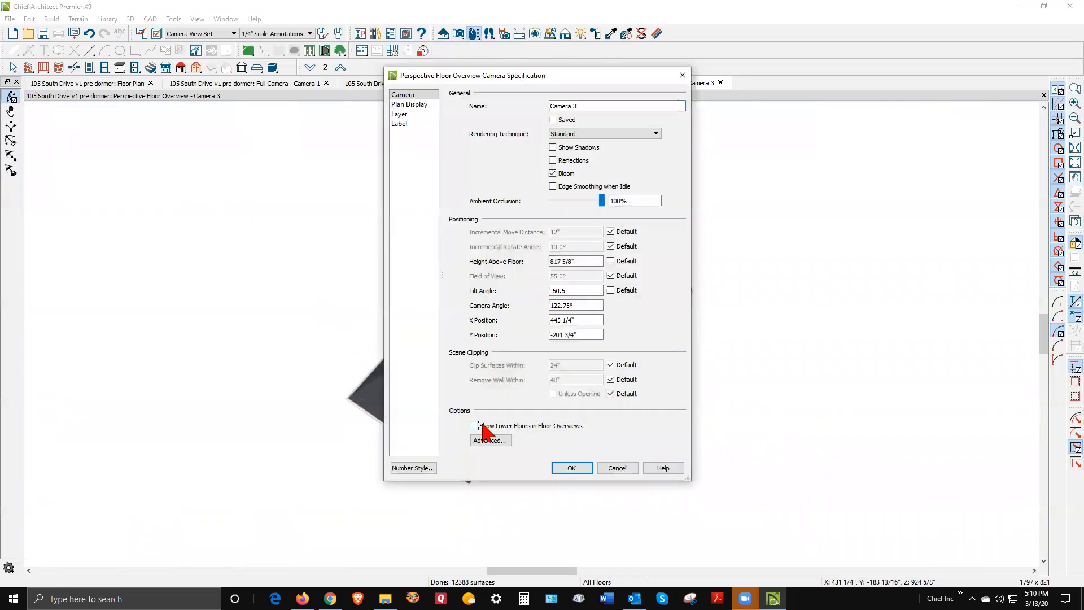
left_click(571, 467)
left_click_drag(568, 460, 507, 300)
left_click_drag(612, 315, 673, 329)
key("space")
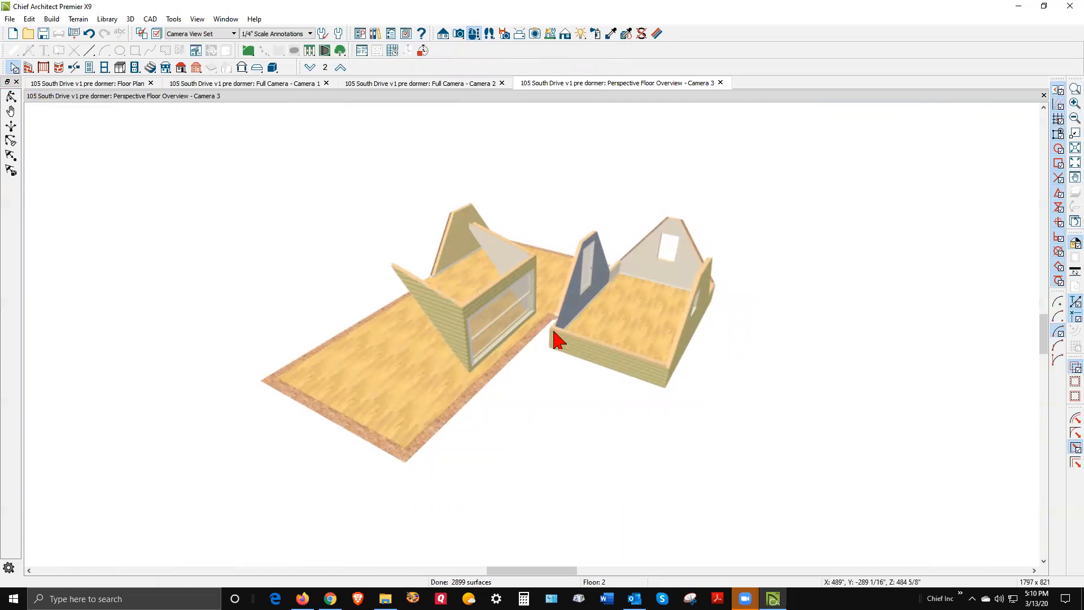
On the floor 1 plan, reset the living room's floor elevation to its default of 0".
key("ctrl+Tab")
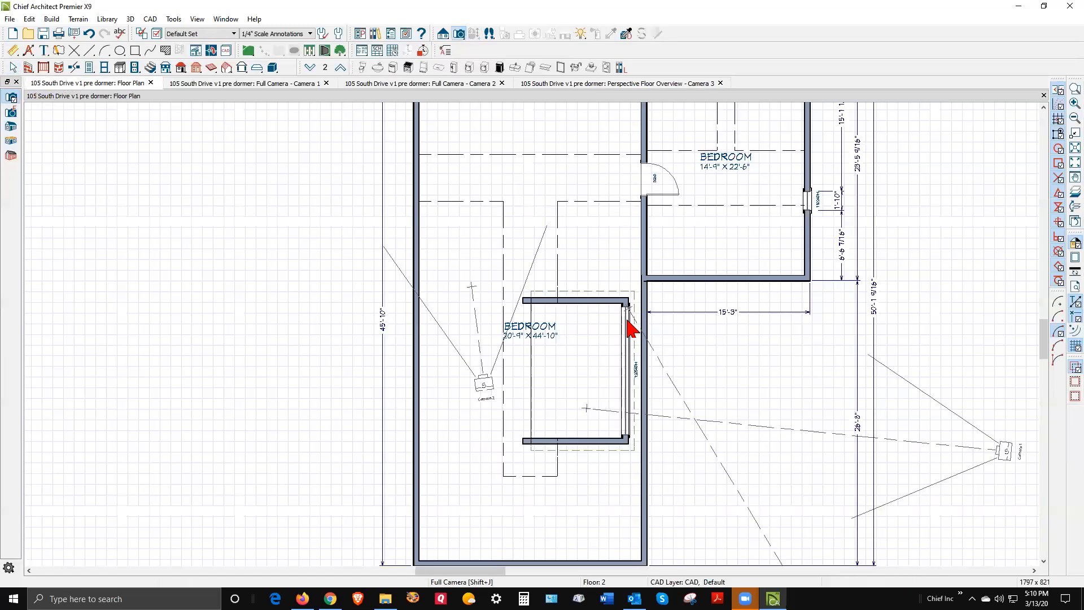
scroll(651, 270, "down", 2)
key("space")
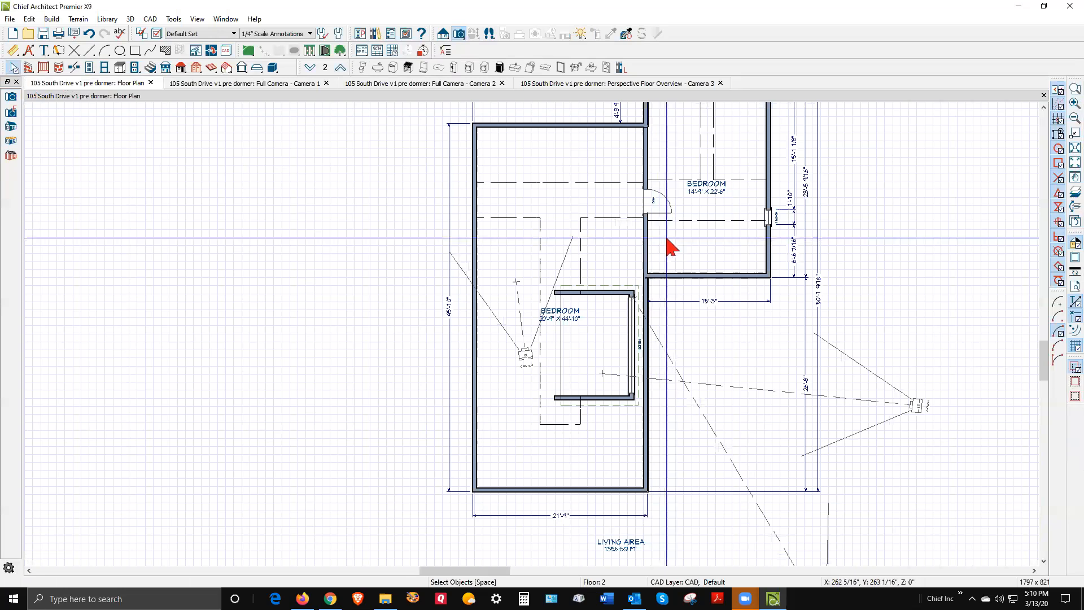
left_click(310, 67)
left_click(541, 287)
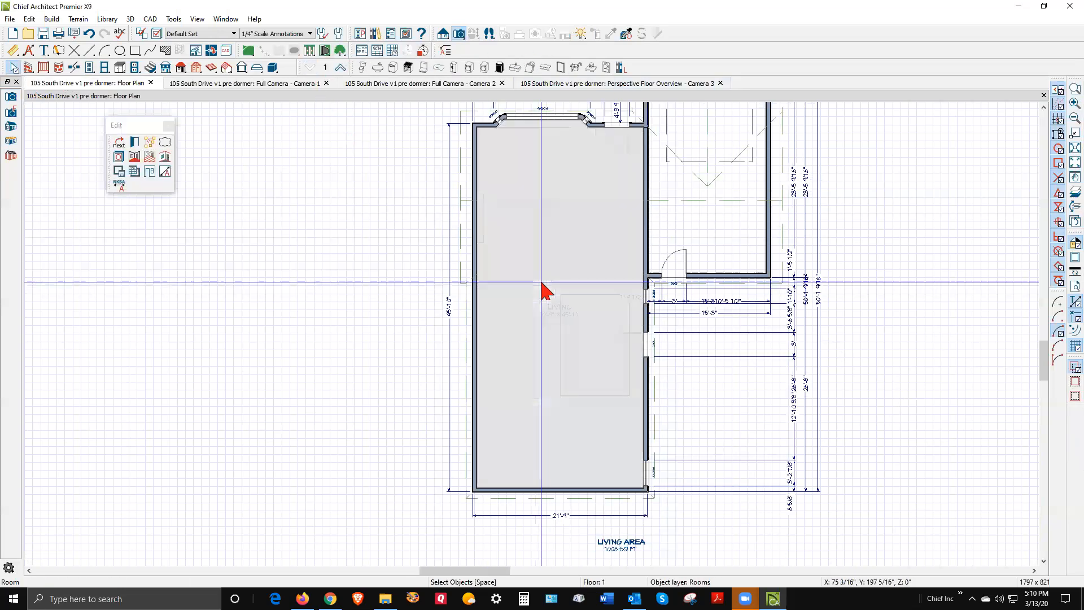
double_click(542, 287)
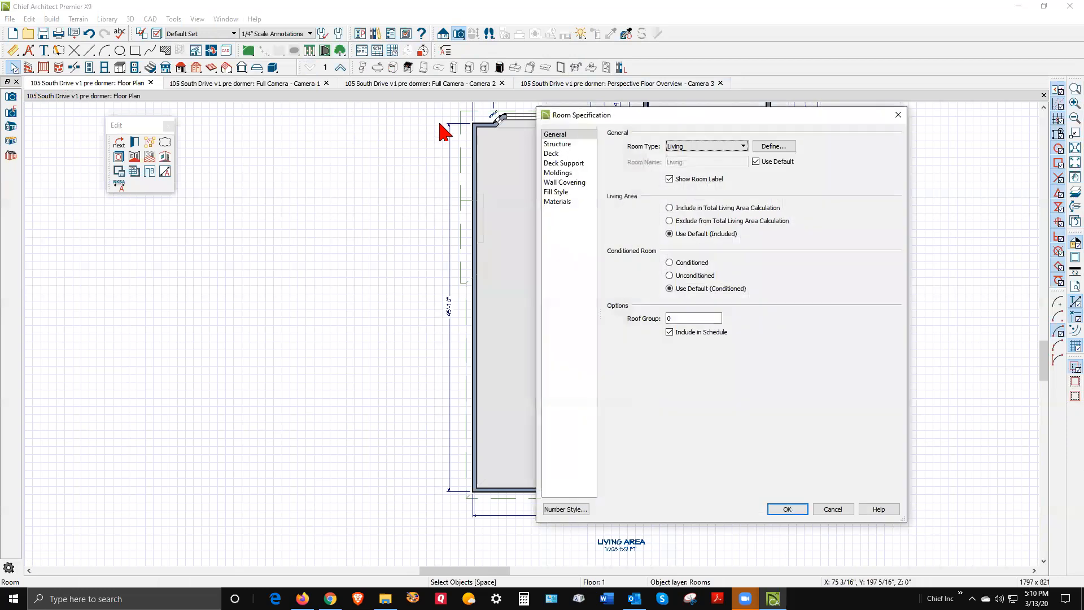
left_click(565, 145)
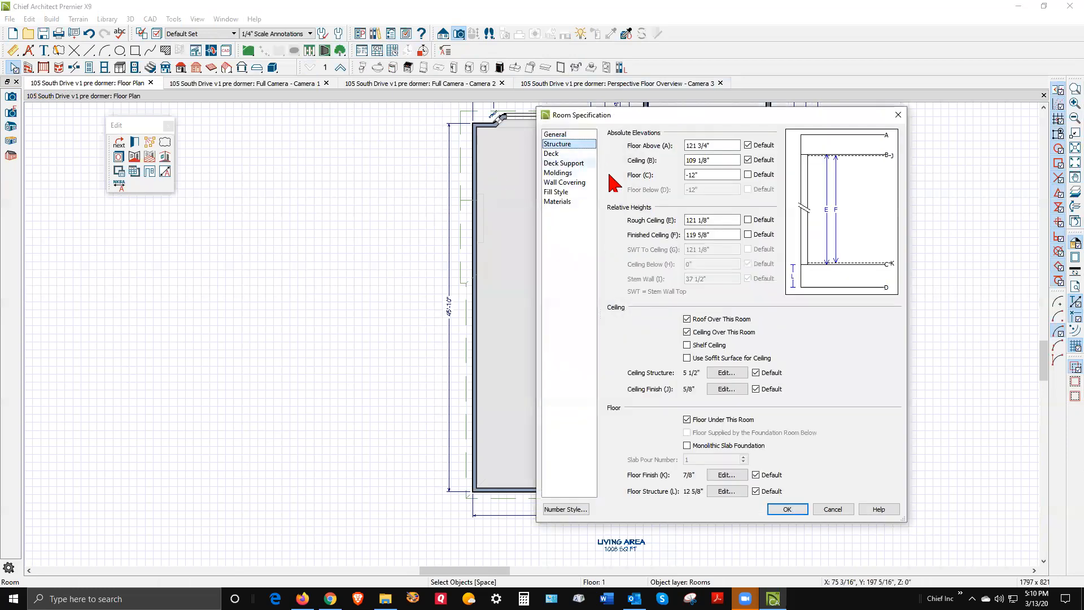
double_click(698, 175)
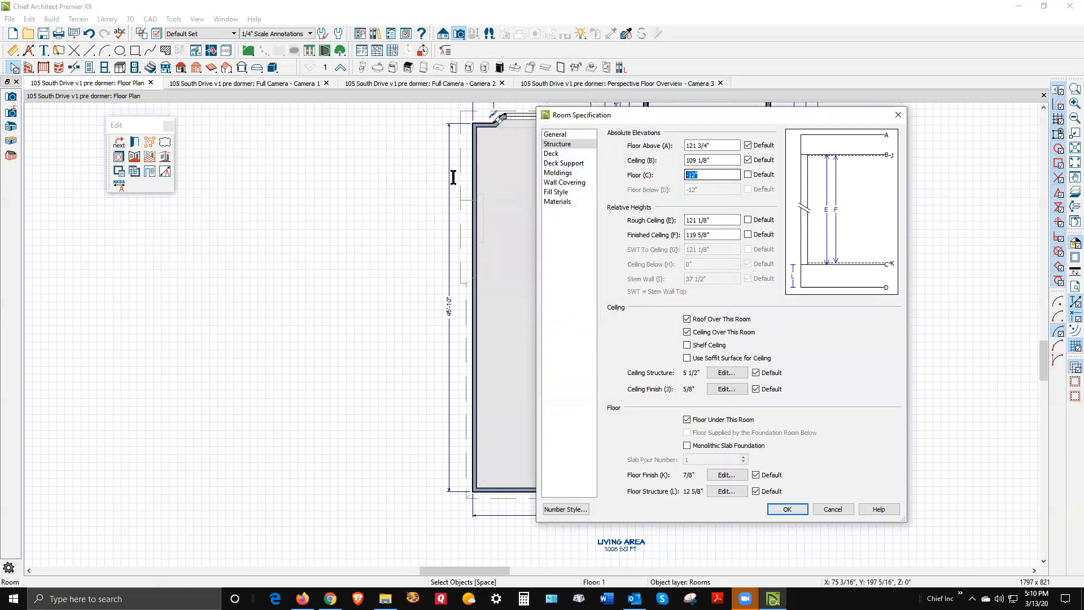
left_click(749, 175)
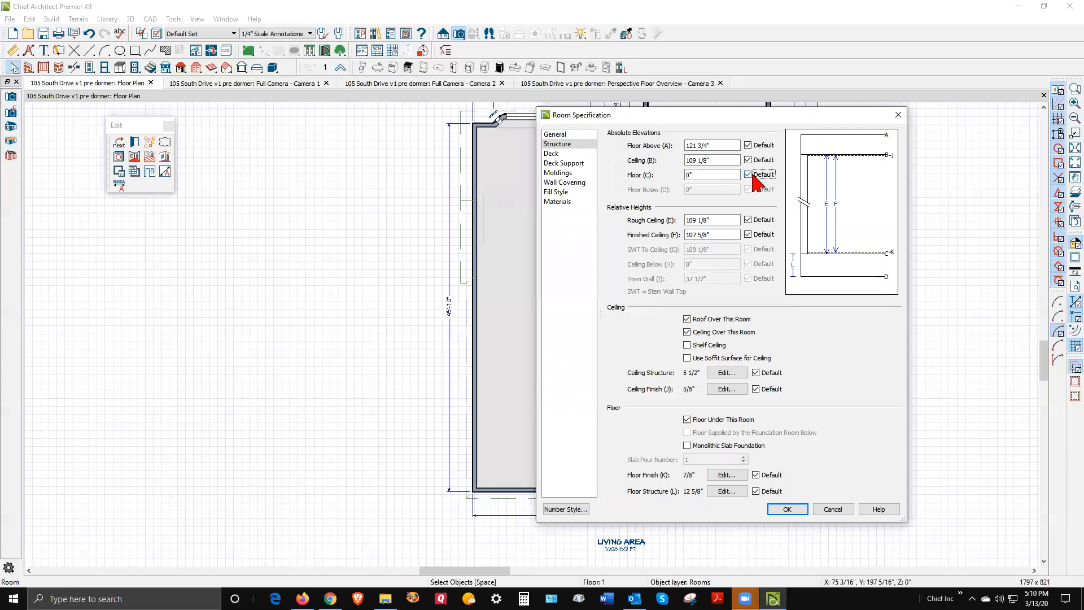
left_click(787, 510)
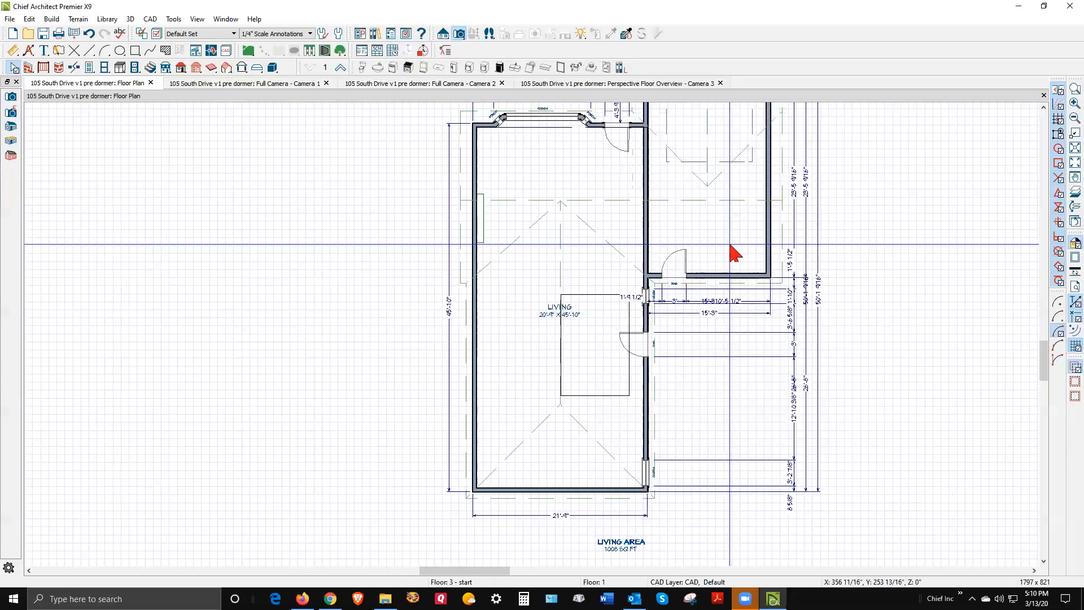
Check the floor and ceiling heights in the garage's structure settings on floor 1.
double_click(734, 252)
left_click(557, 144)
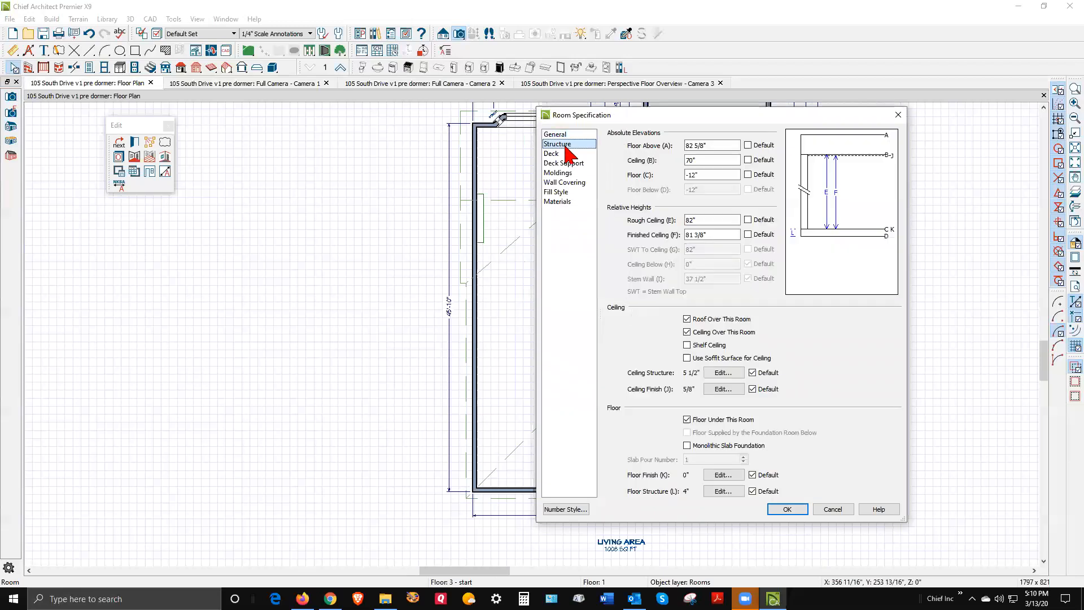
left_click(788, 509)
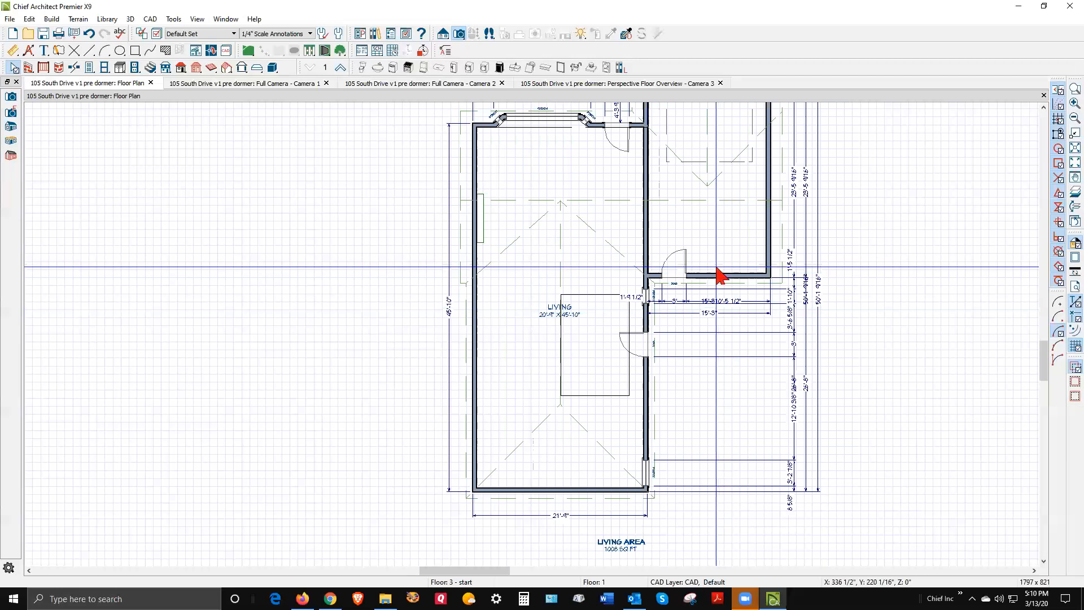
scroll(721, 275, "down", 2)
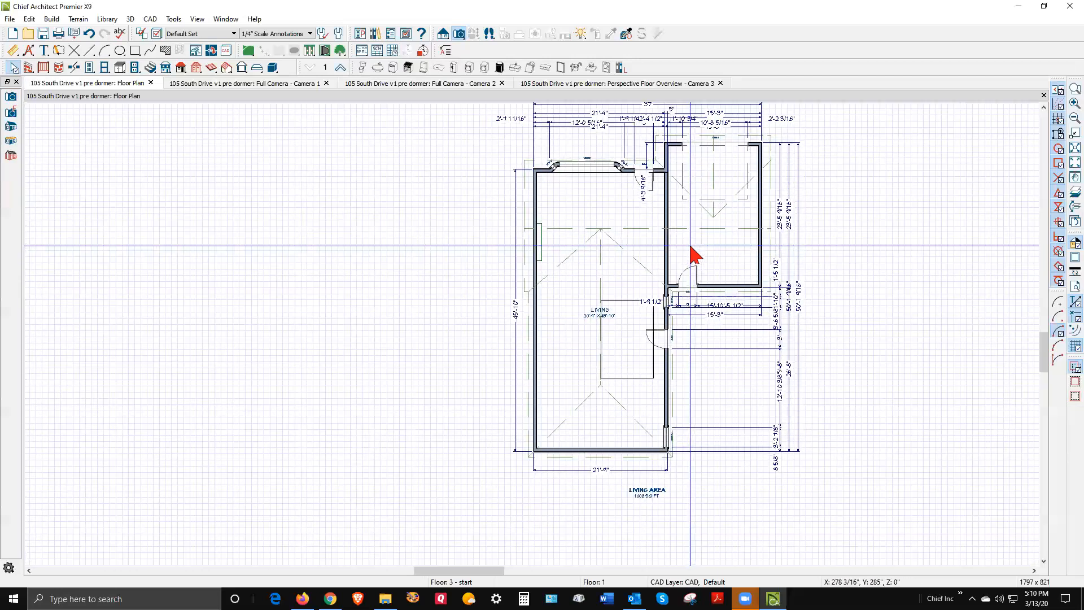
scroll(695, 254, "up", 2)
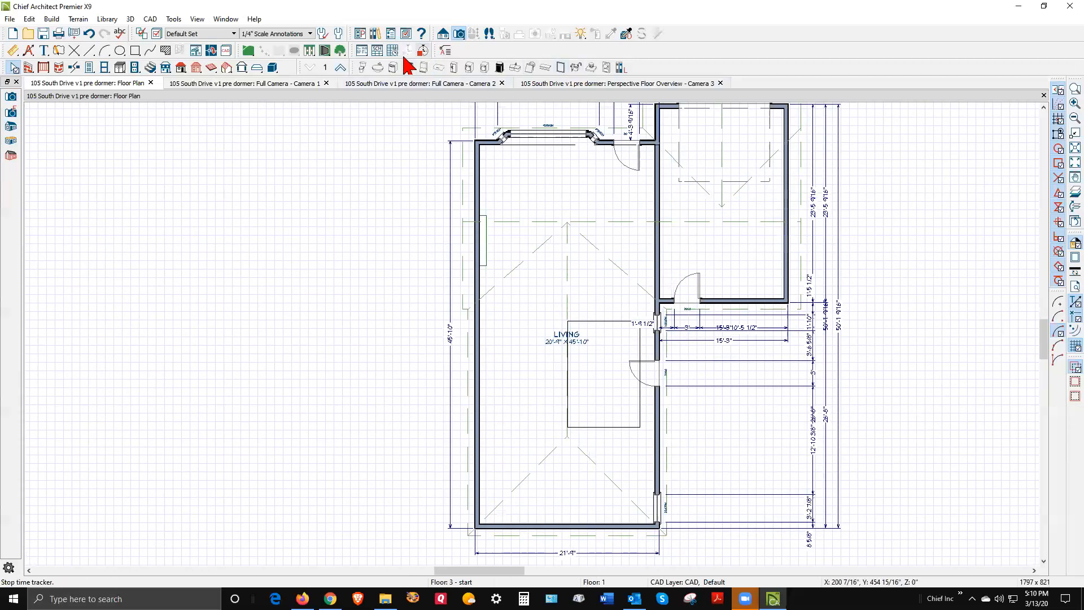
On floor 2, reset the smaller bedroom's finished ceiling height to its default of 95 5/8".
left_click(340, 68)
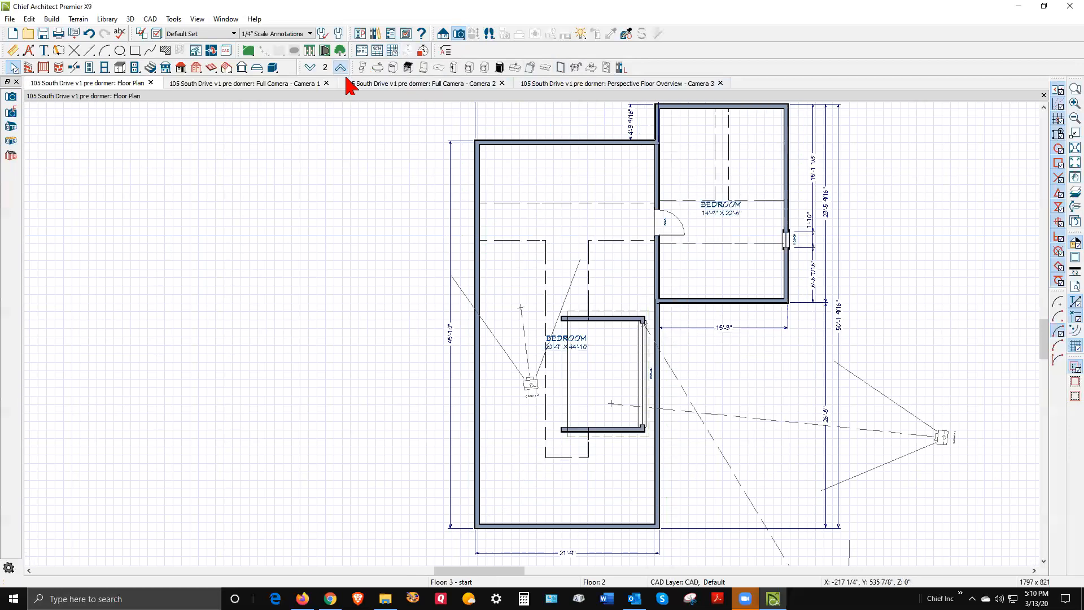
left_click(705, 279)
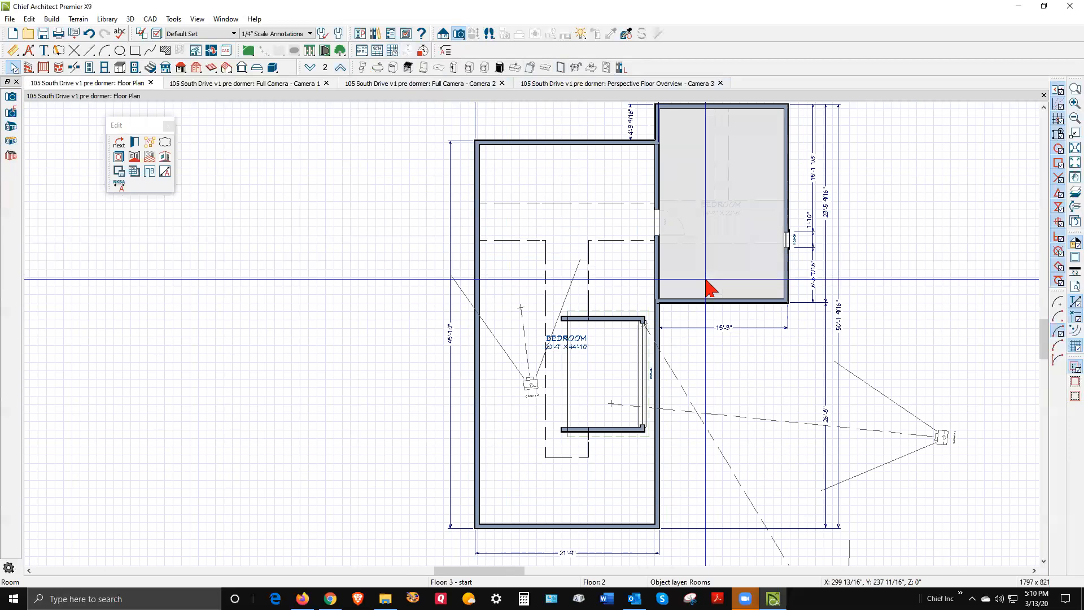
double_click(710, 288)
left_click(557, 144)
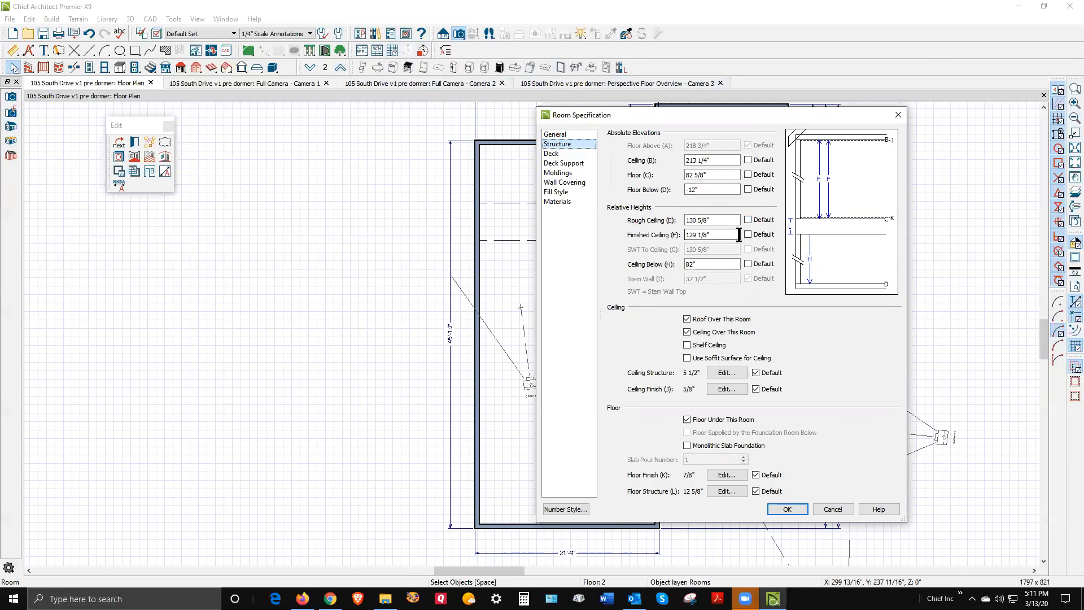
left_click(748, 235)
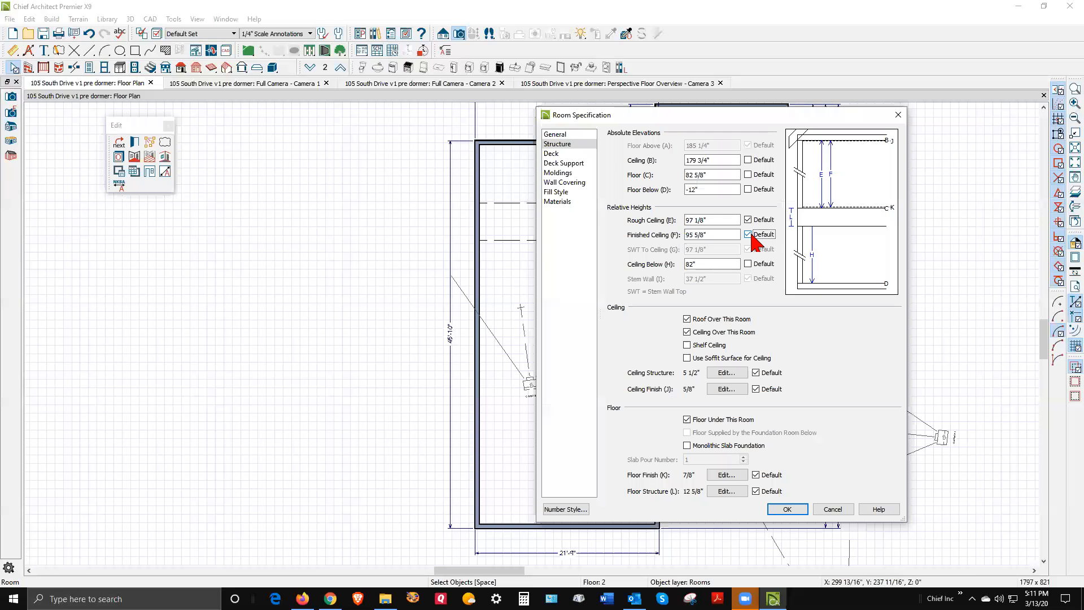
left_click(786, 509)
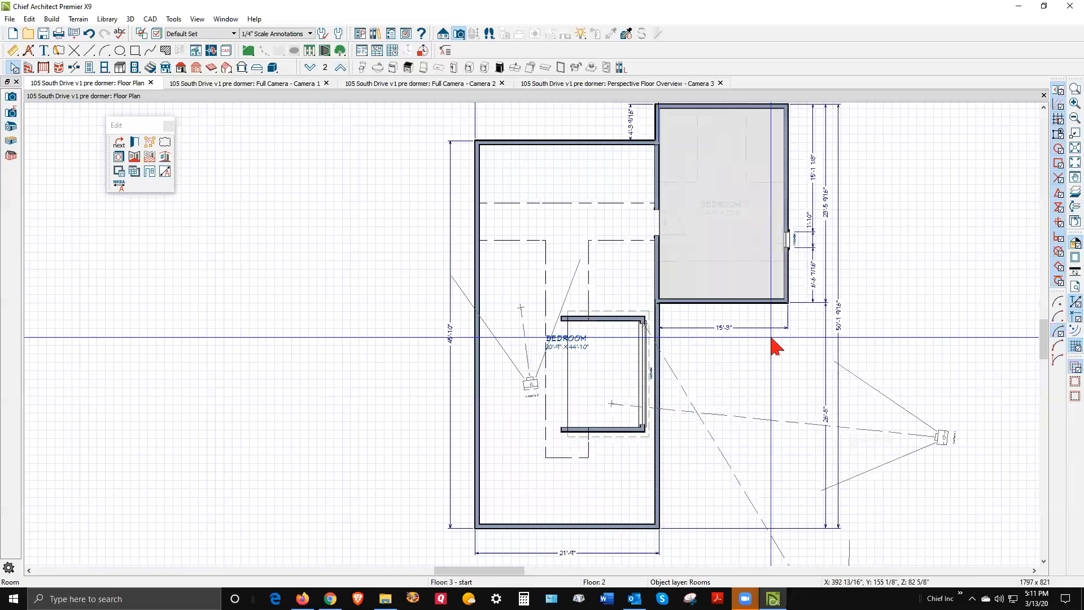
Create a cross-section view from beside the door between the bedrooms, looking toward the bay-window end of the house.
left_click(444, 34)
left_click_drag(638, 221, 633, 124)
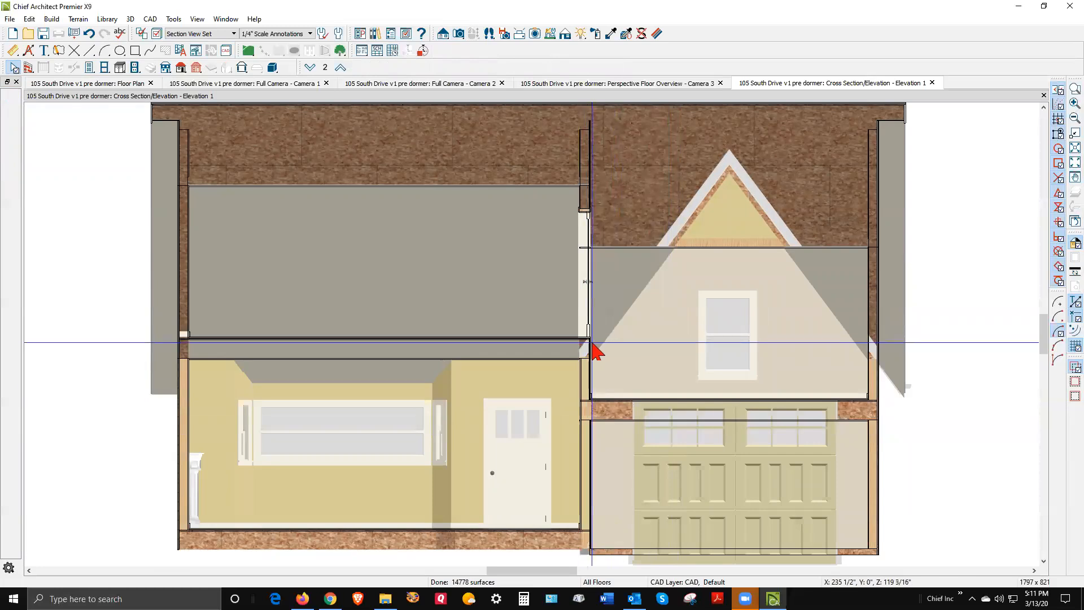
scroll(593, 361, "down", 2)
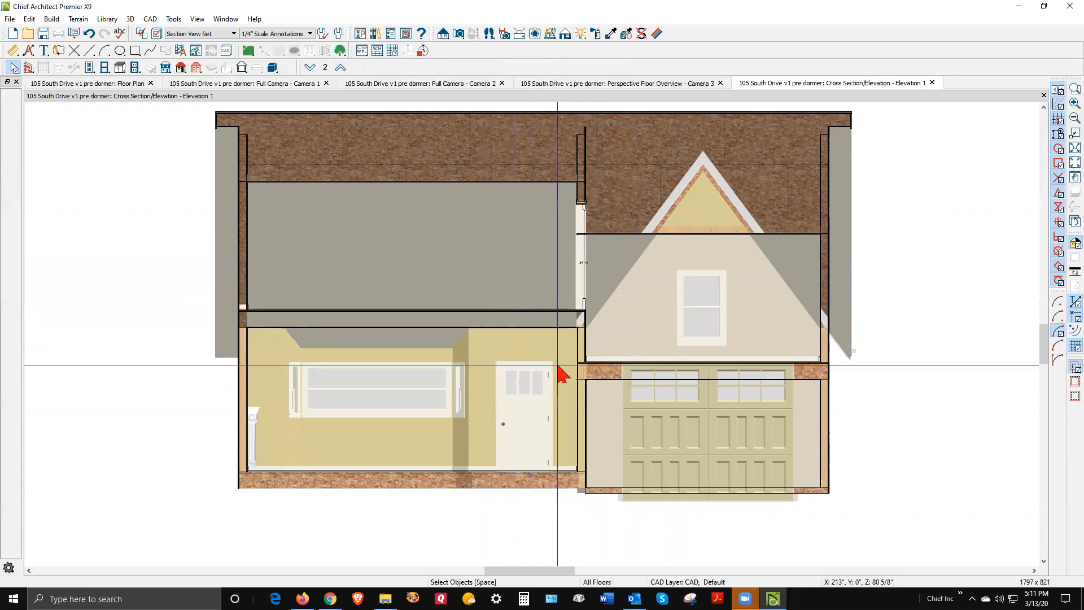
Return to the floor 1 plan and check the living room's floor and ceiling heights in its structure settings.
key("ctrl+Tab")
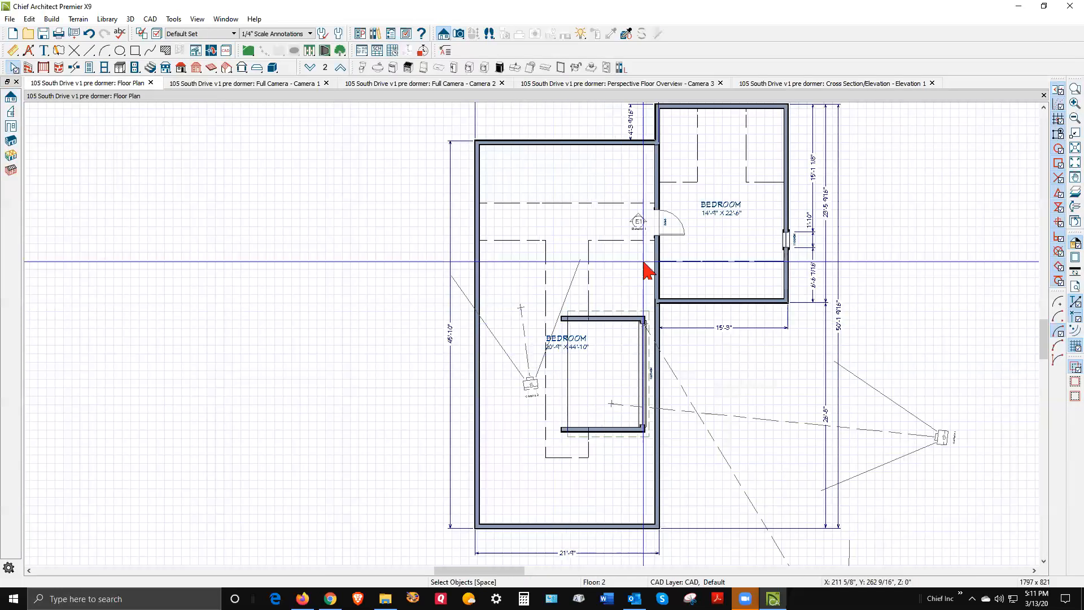
scroll(683, 187, "up", 1)
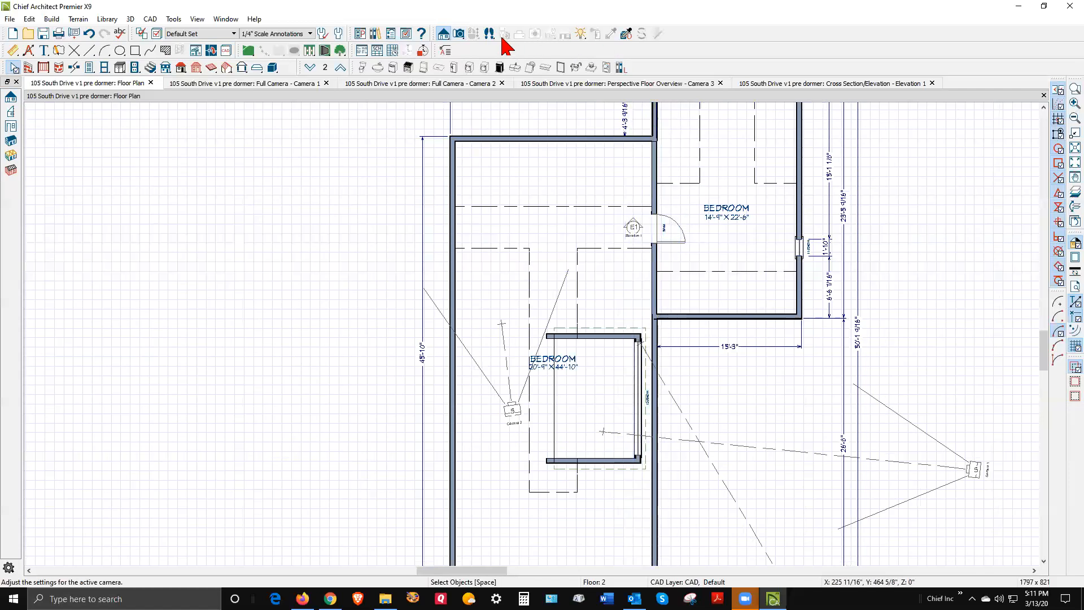
left_click(310, 67)
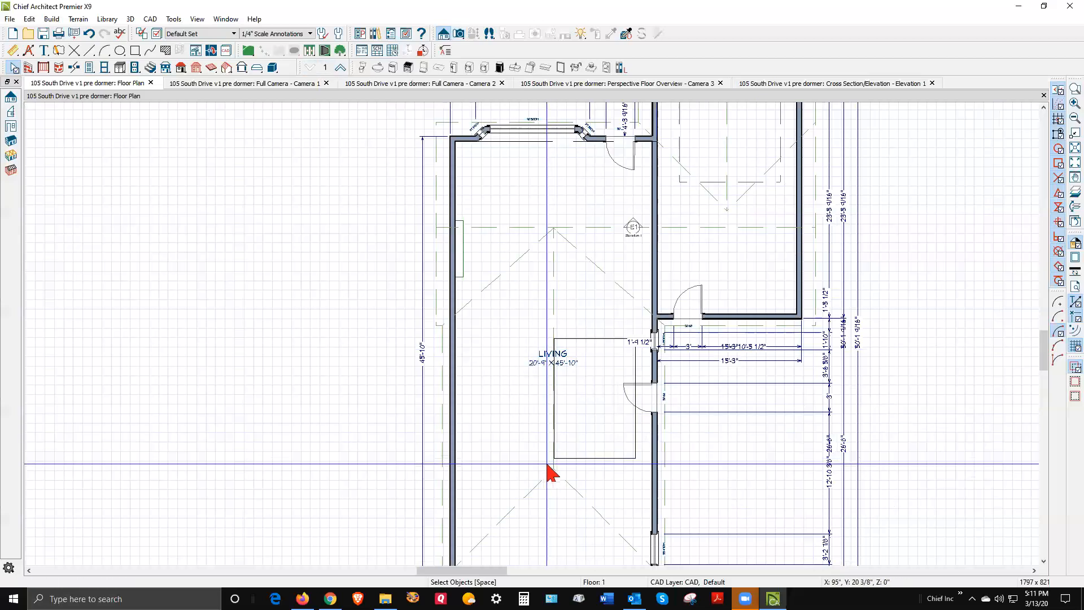
left_click(522, 435)
double_click(533, 313)
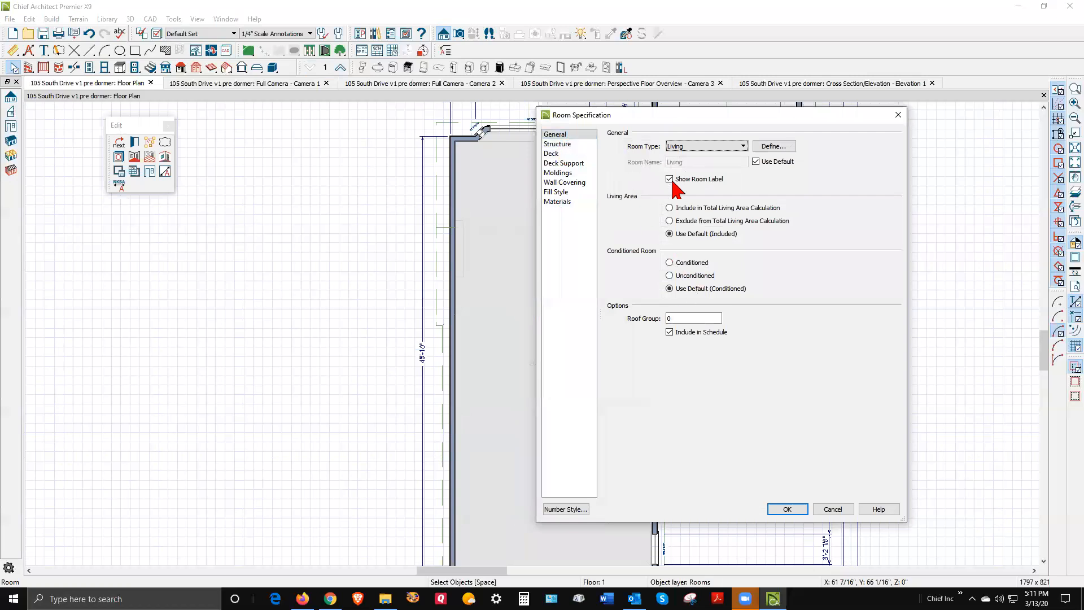
left_click(559, 144)
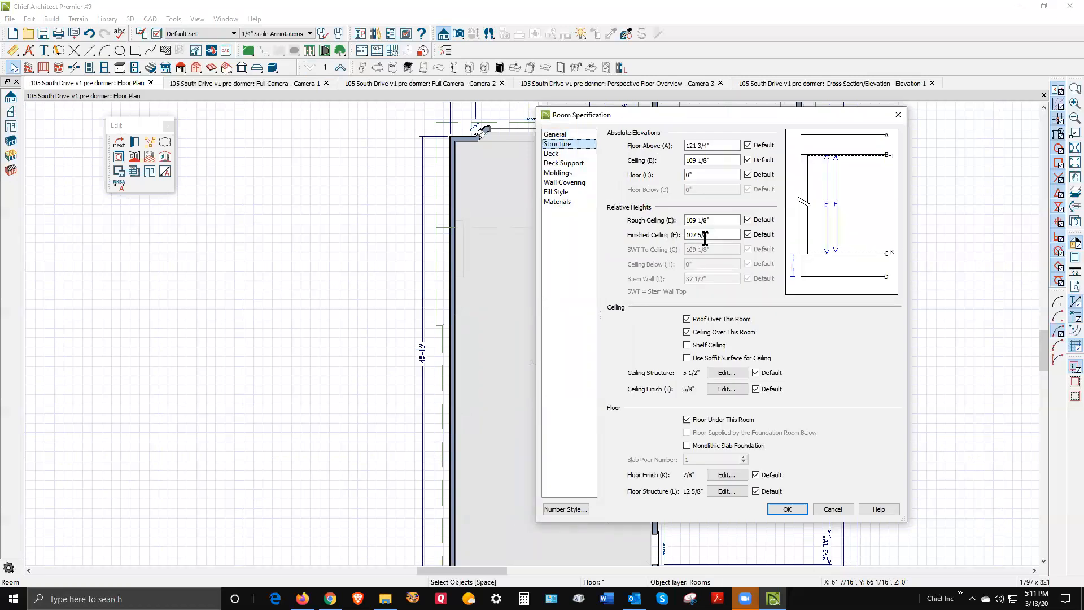
left_click(788, 510)
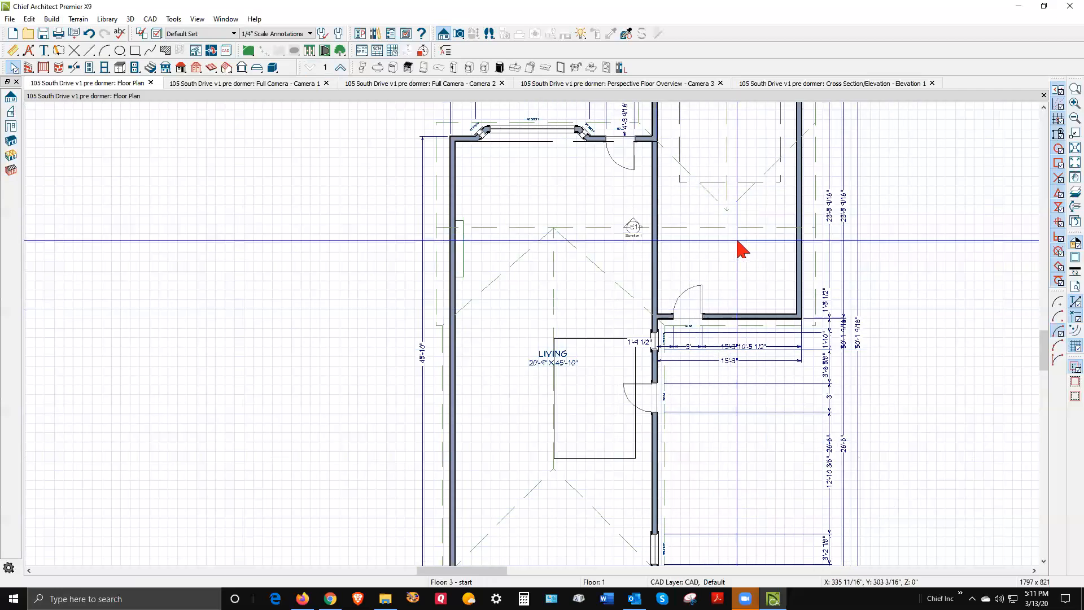
Reset the garage's finished ceiling height to its default of 108 1/2".
double_click(756, 270)
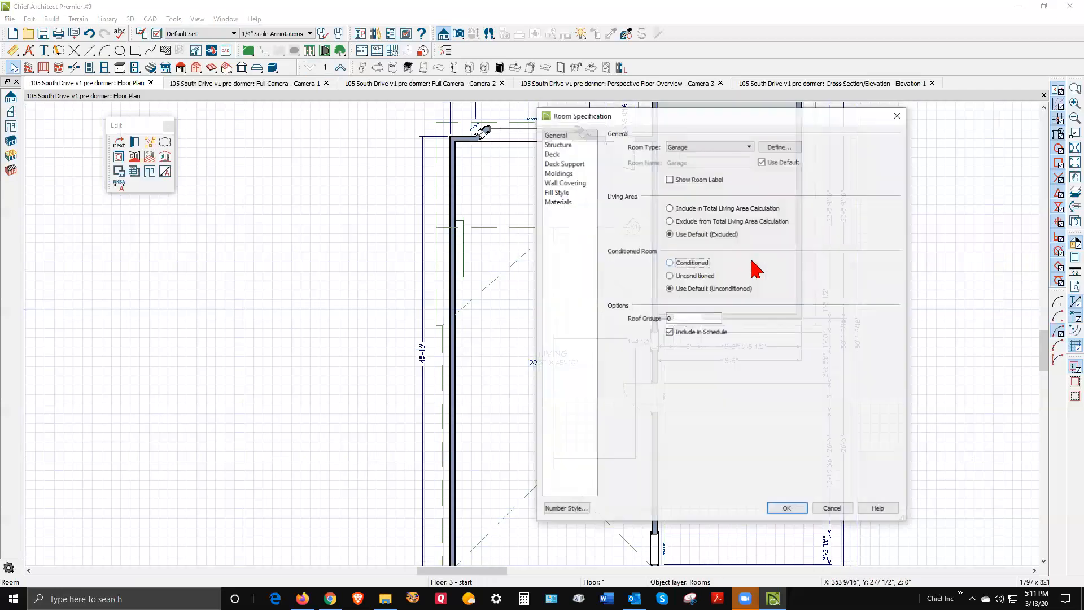
left_click(554, 145)
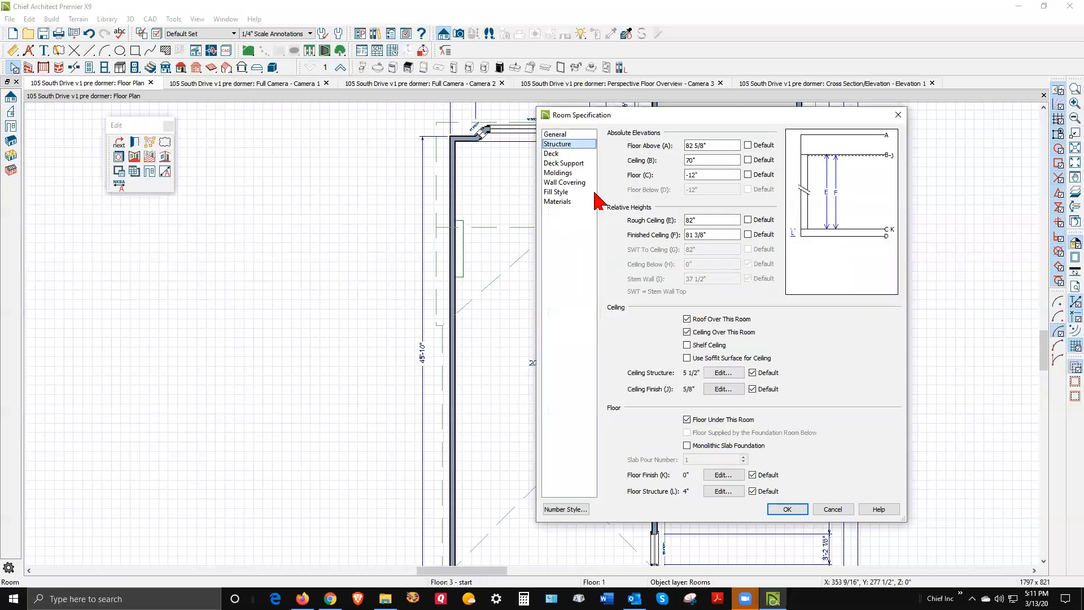
left_click(749, 234)
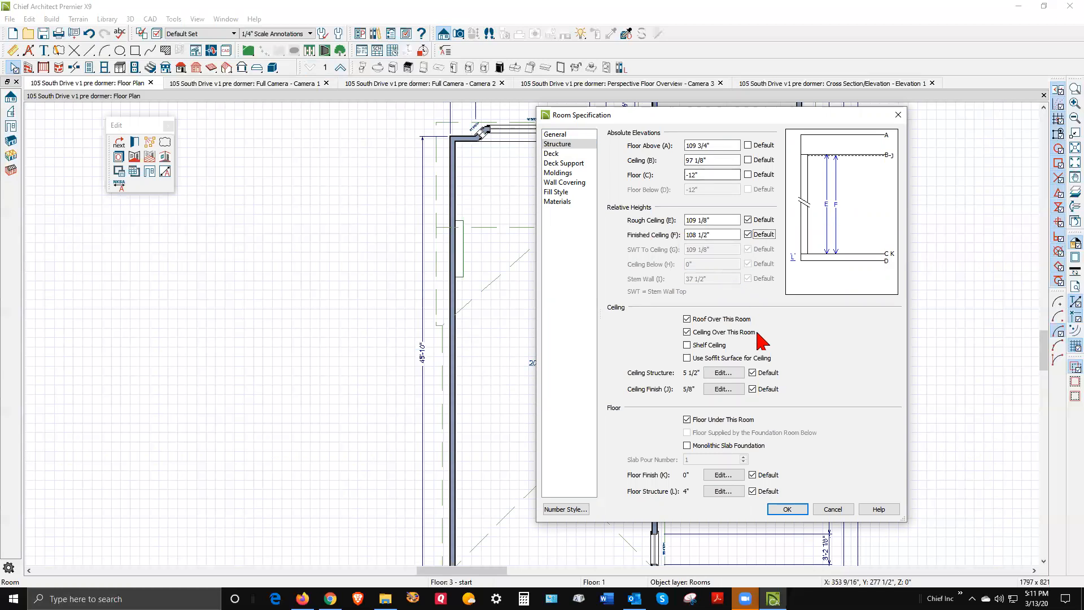
left_click(799, 508)
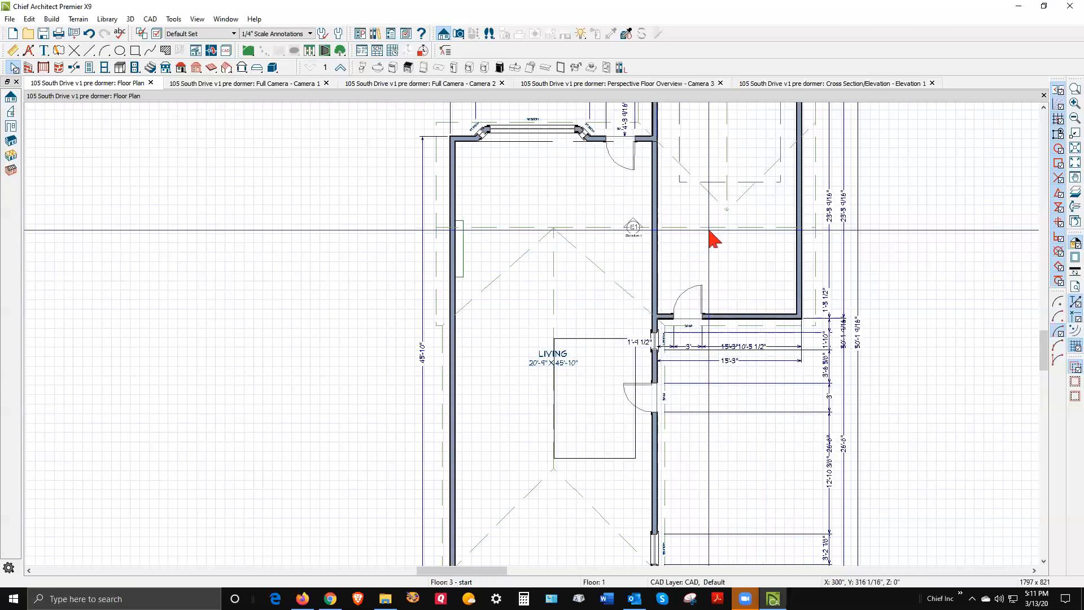
Examine the room above the garage in the perspective floor overview and the cross section, then return to the floor plan.
key("ctrl+Tab")
key("ctrl+Tab")
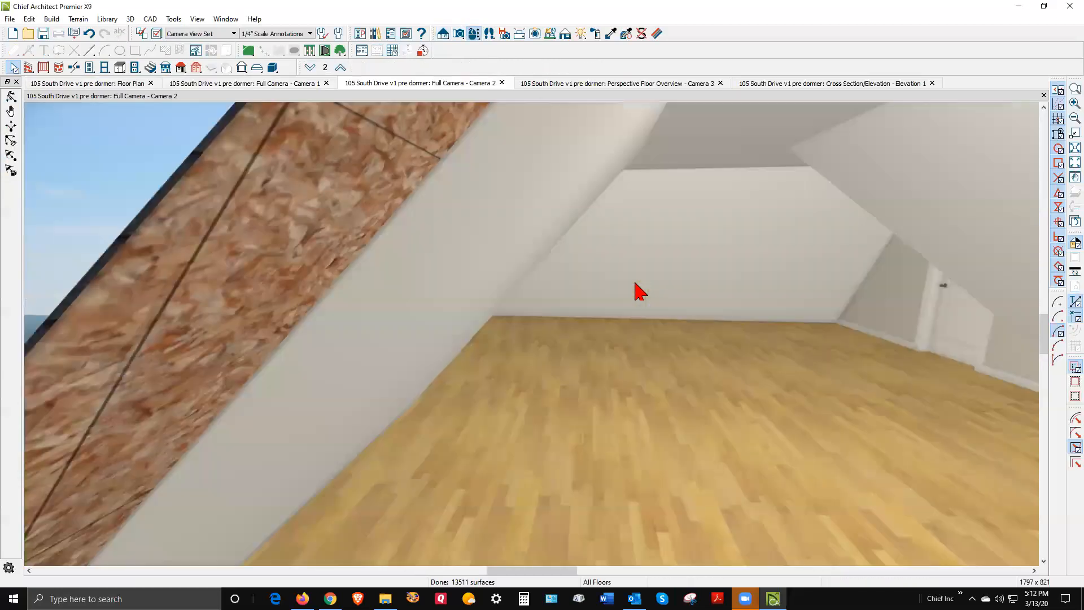
key("ctrl+Tab")
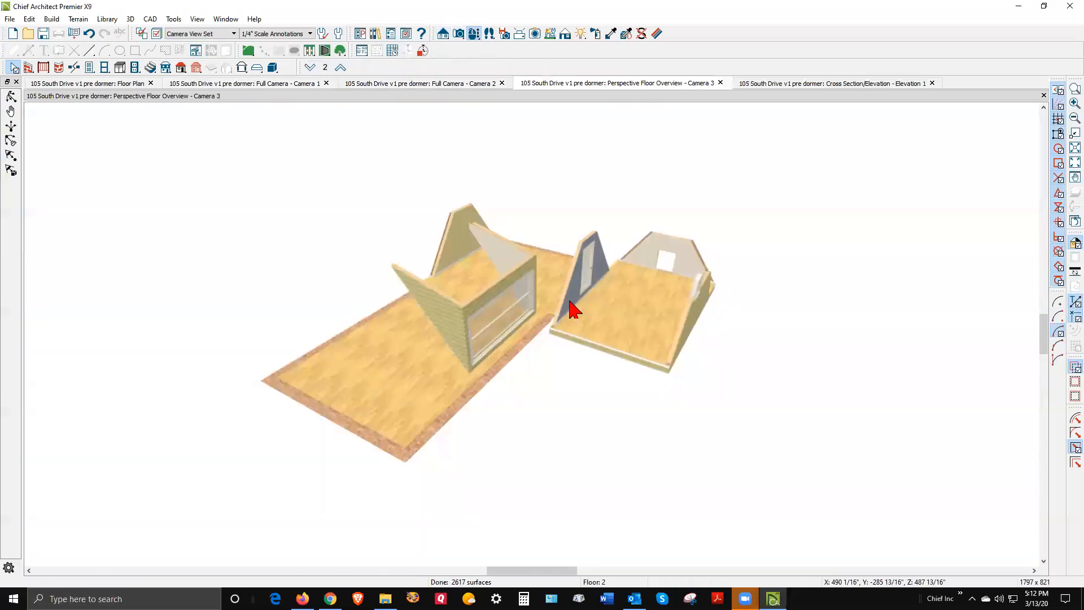
scroll(580, 318, "up", 2)
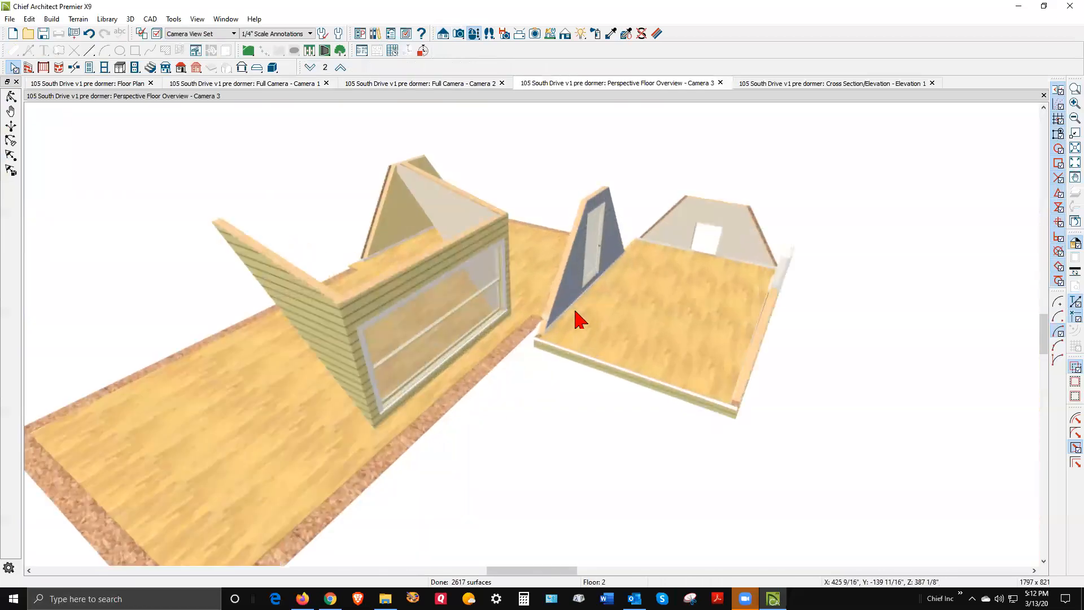
key("ctrl+Tab")
scroll(585, 358, "up", 3)
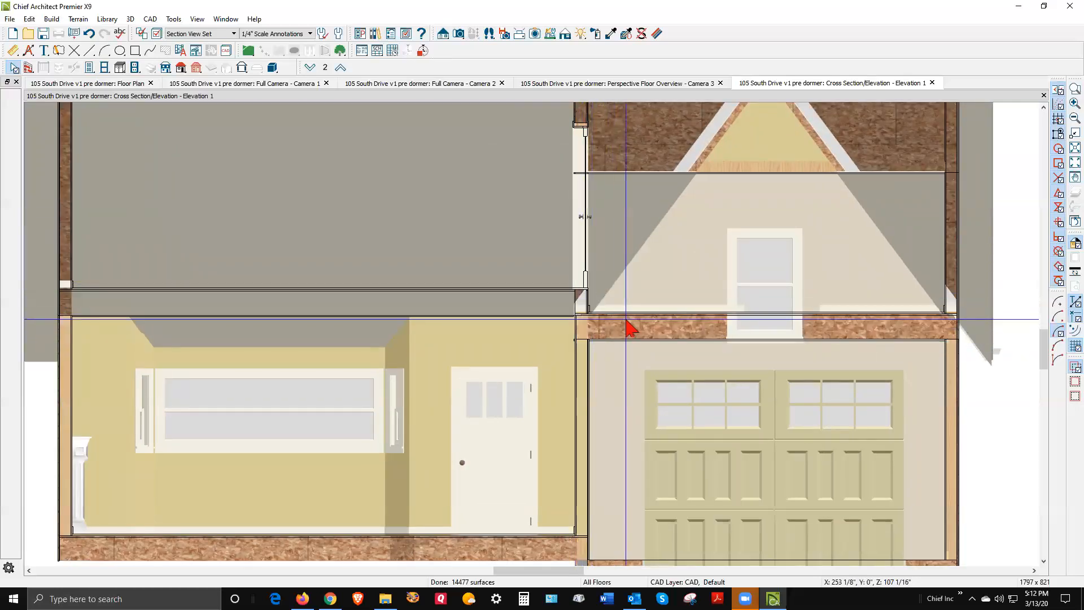
scroll(607, 313, "down", 2)
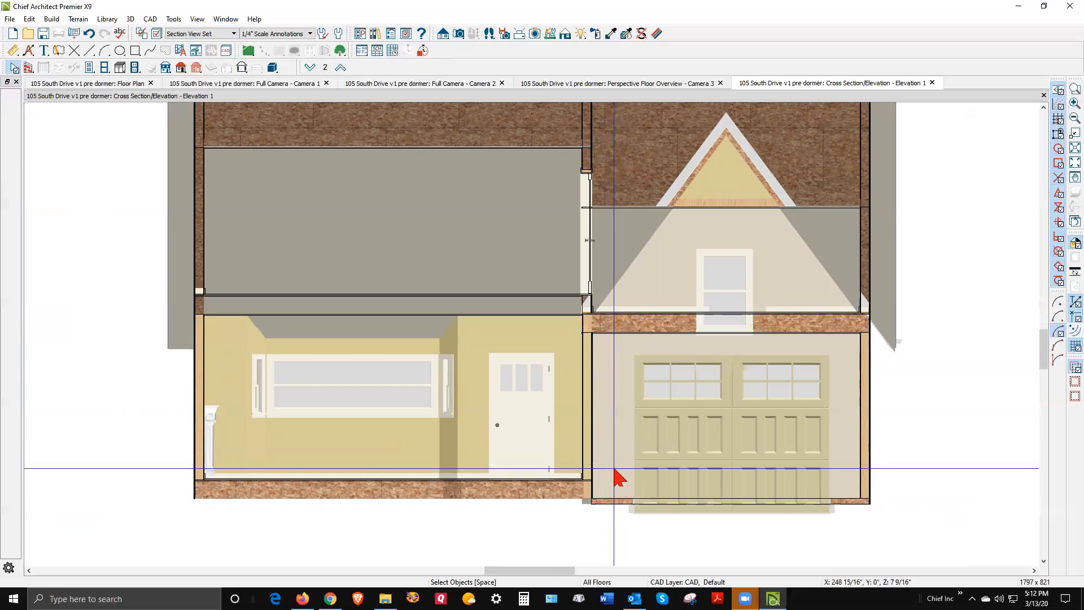
key("ctrl+Tab")
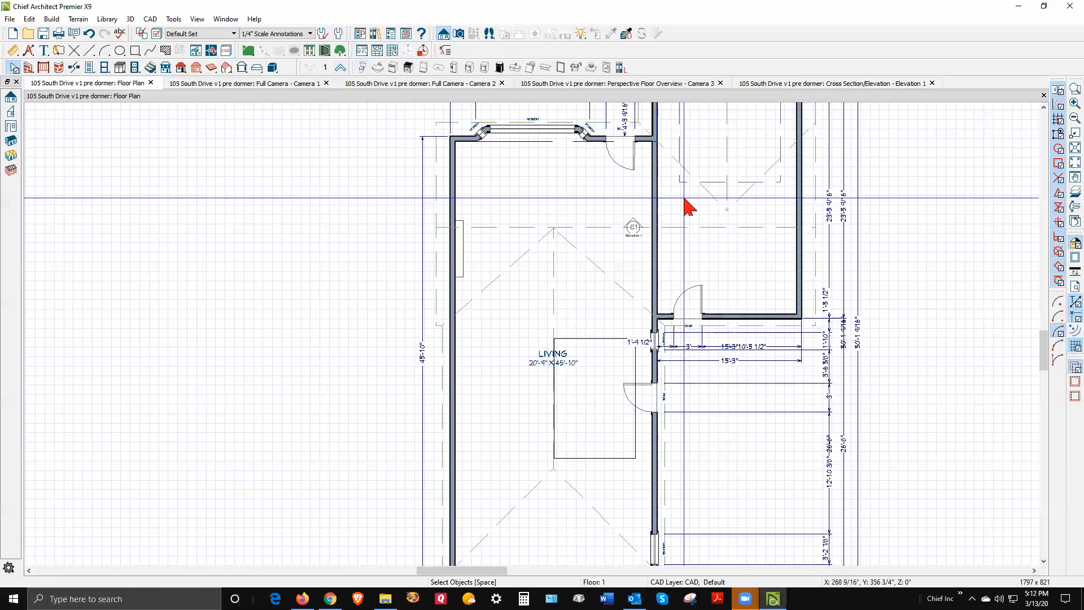
Override the default finished ceiling height in the garage's structure settings.
left_click(758, 288)
double_click(734, 247)
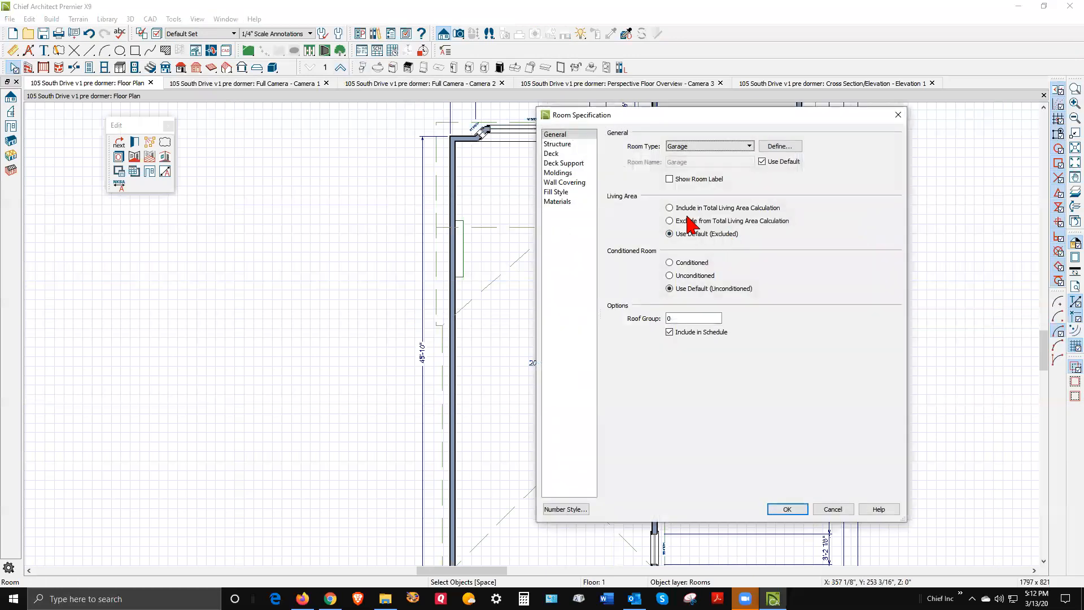
left_click(564, 145)
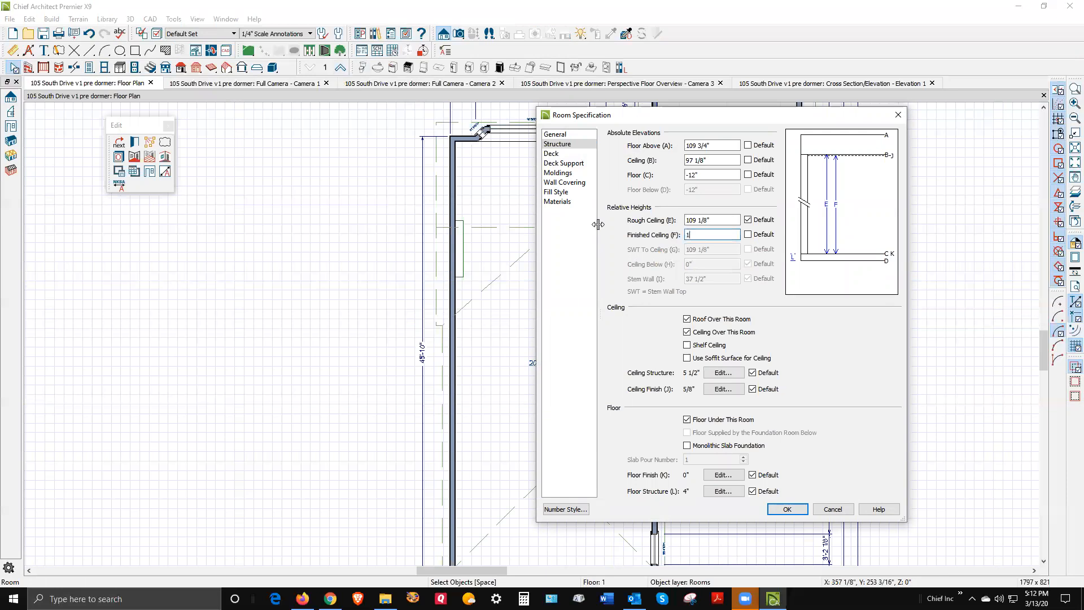
left_click(787, 509)
In the cross-section view, change the garage door's Floor to Bottom value so the door sits on the garage floor.
key("ctrl+Tab")
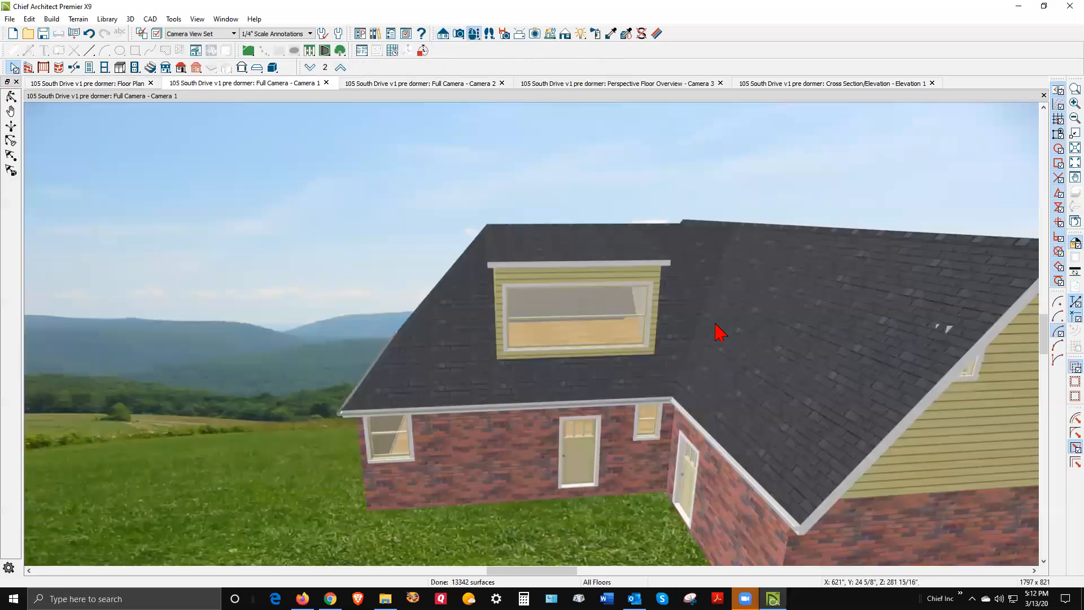
key("ctrl+Tab")
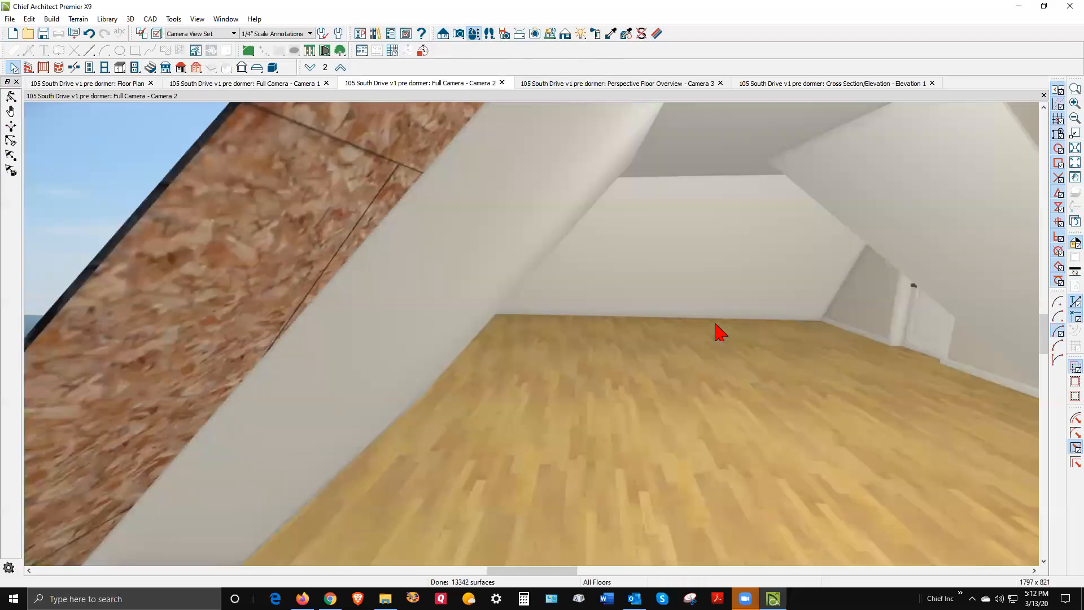
key("ctrl+Tab")
key("ctrl+Tab")
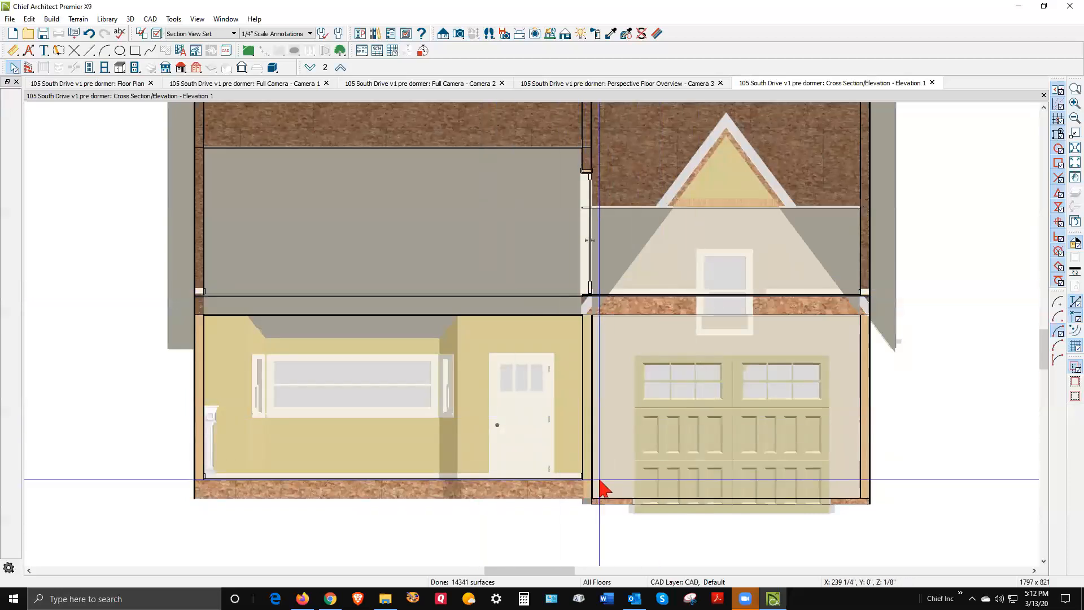
left_click(732, 468)
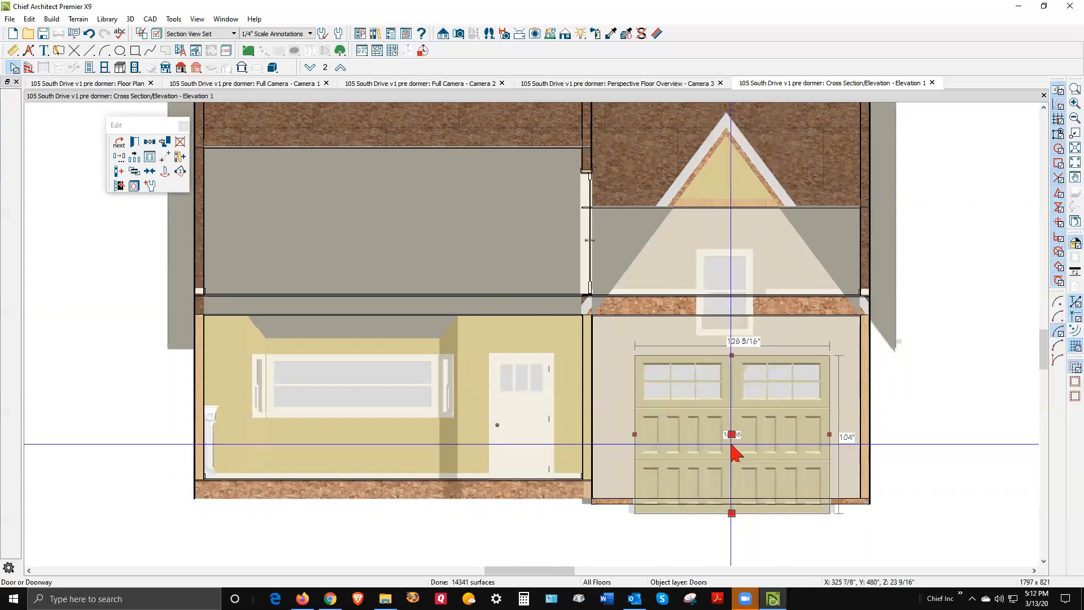
left_click(134, 141)
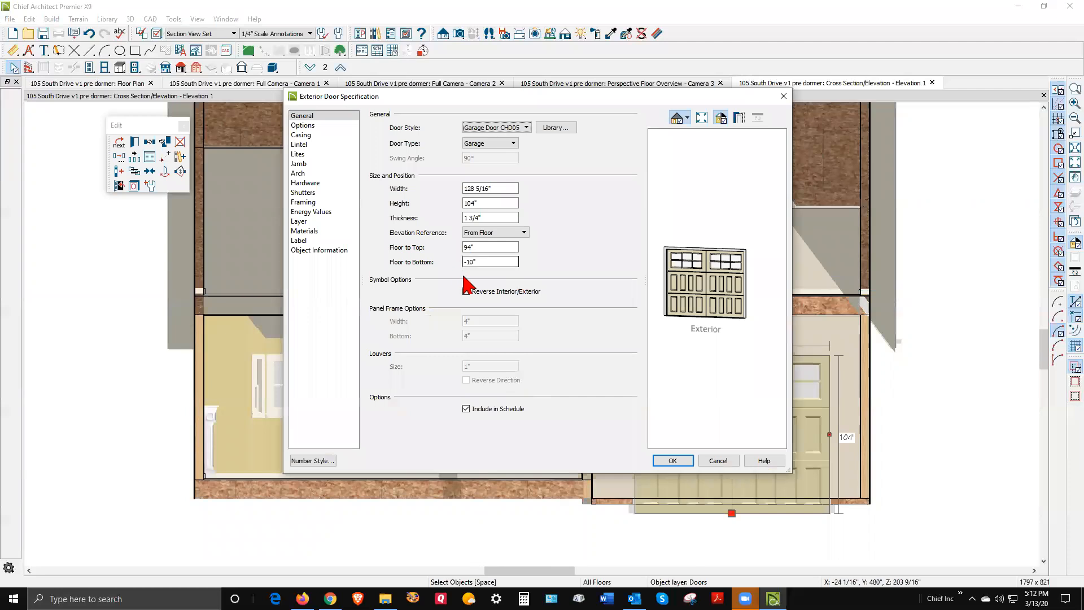
left_click_drag(504, 260, 303, 257)
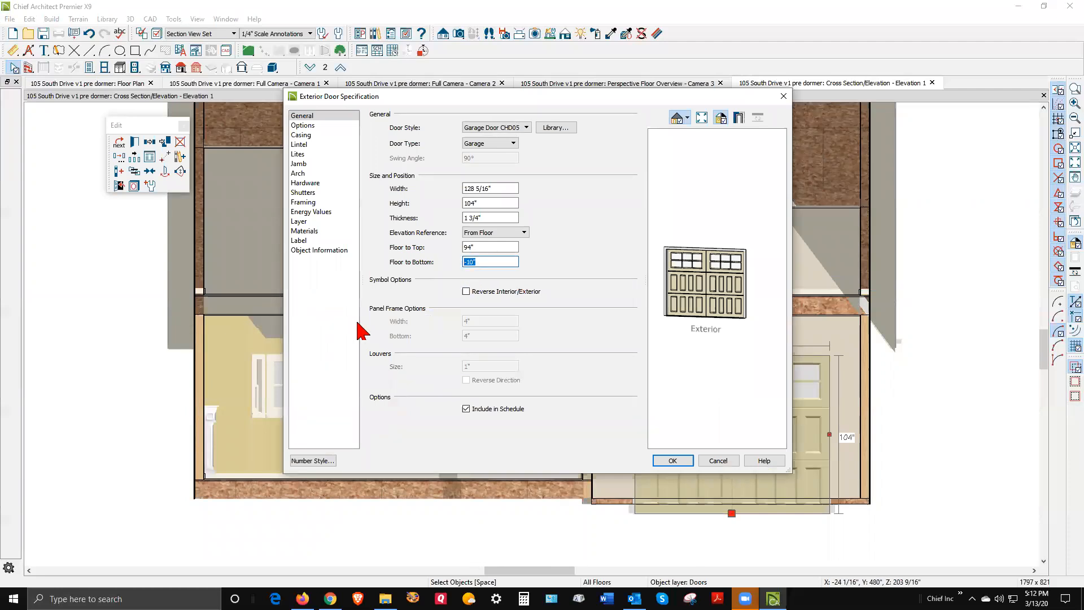
left_click(670, 460)
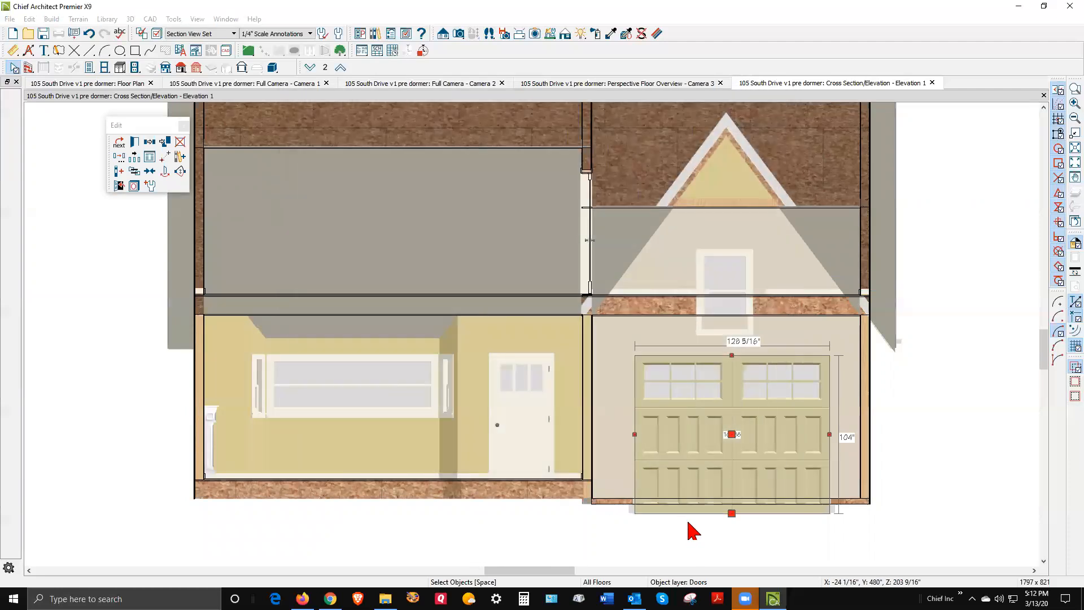
Raise the window above the garage door into the upper bedroom's wall and inspect the second floor in the perspective overview.
left_click(725, 288)
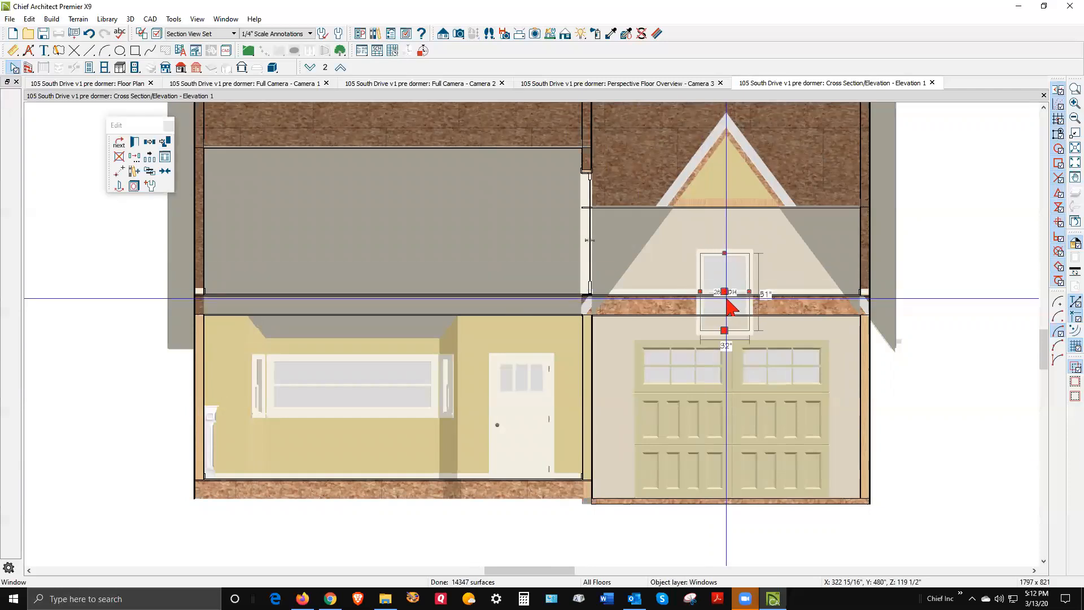
left_click_drag(725, 292, 724, 234)
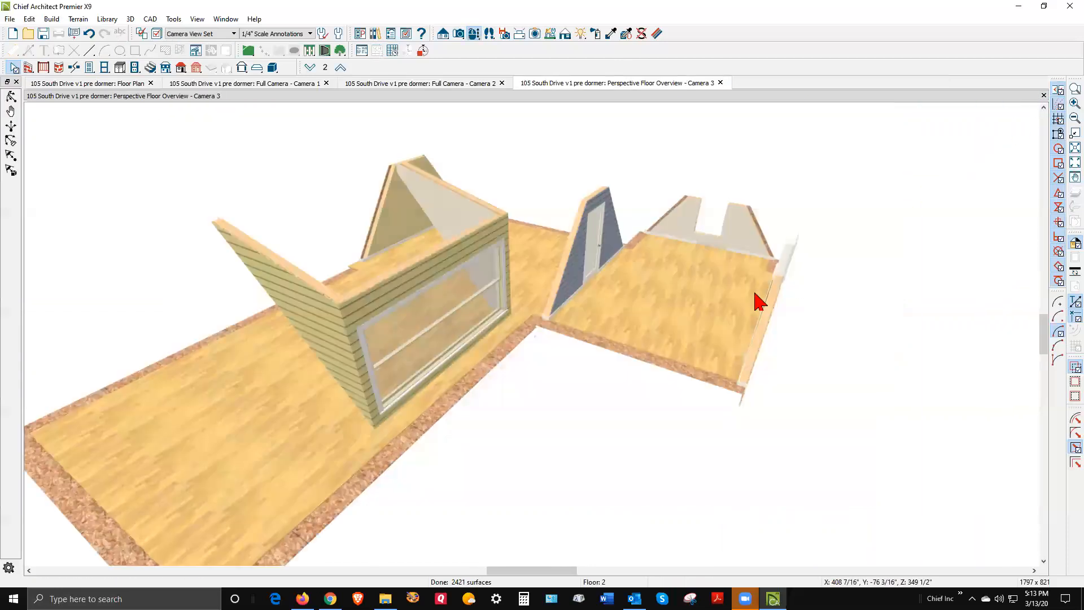
scroll(613, 297, "up", 2)
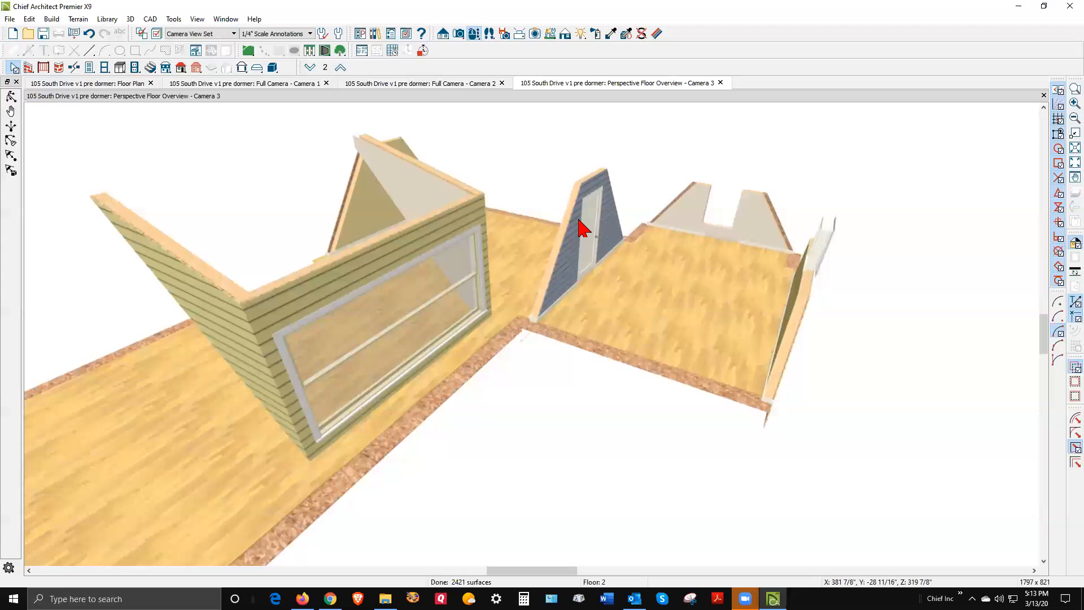
scroll(593, 305, "down", 2)
scroll(787, 279, "down", 1)
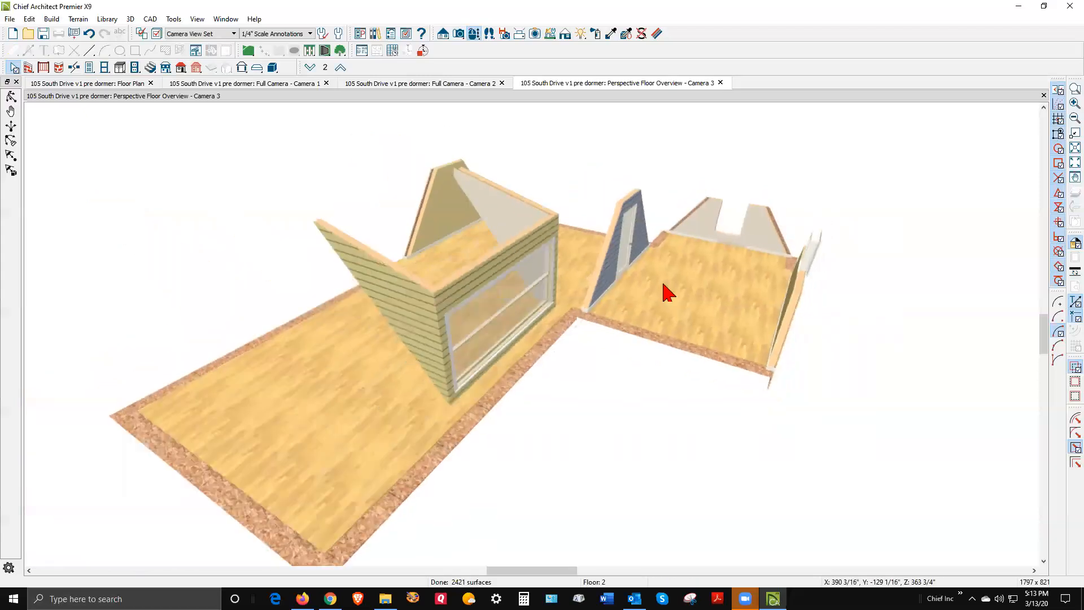
Create a full camera view from the living room's bay-window end, and raise it to floor 2 to show the dormer bedroom.
key("ctrl+Tab")
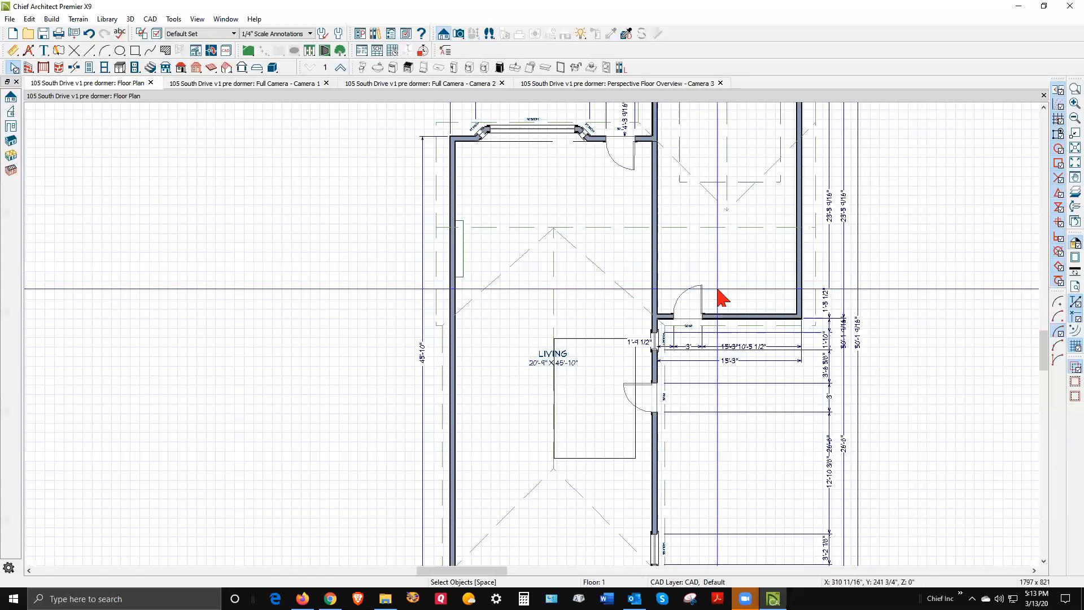
scroll(714, 315, "down", 2)
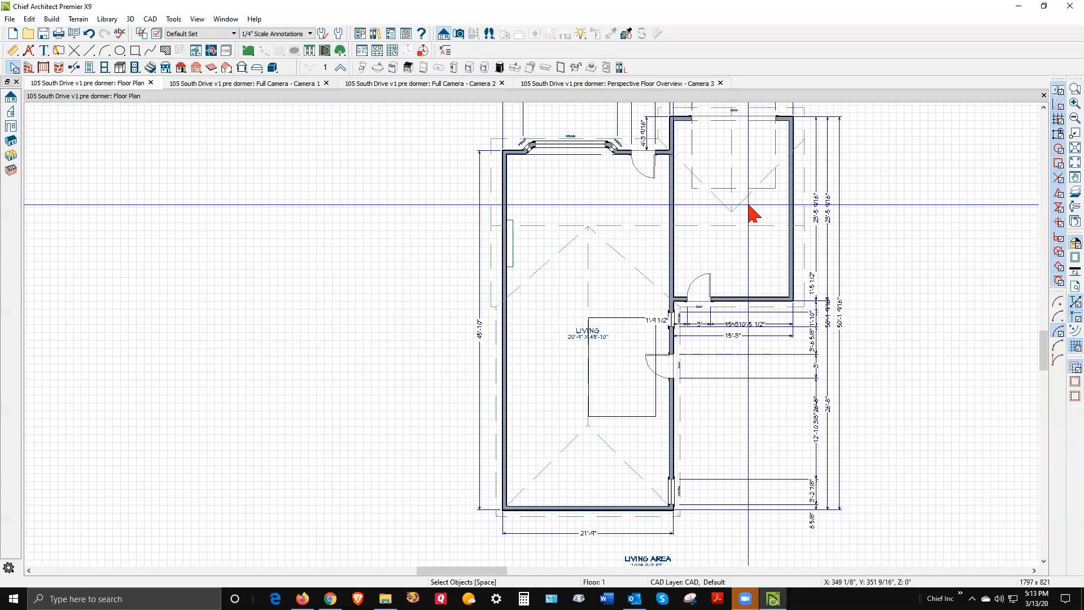
left_click(459, 34)
left_click_drag(555, 188, 588, 311)
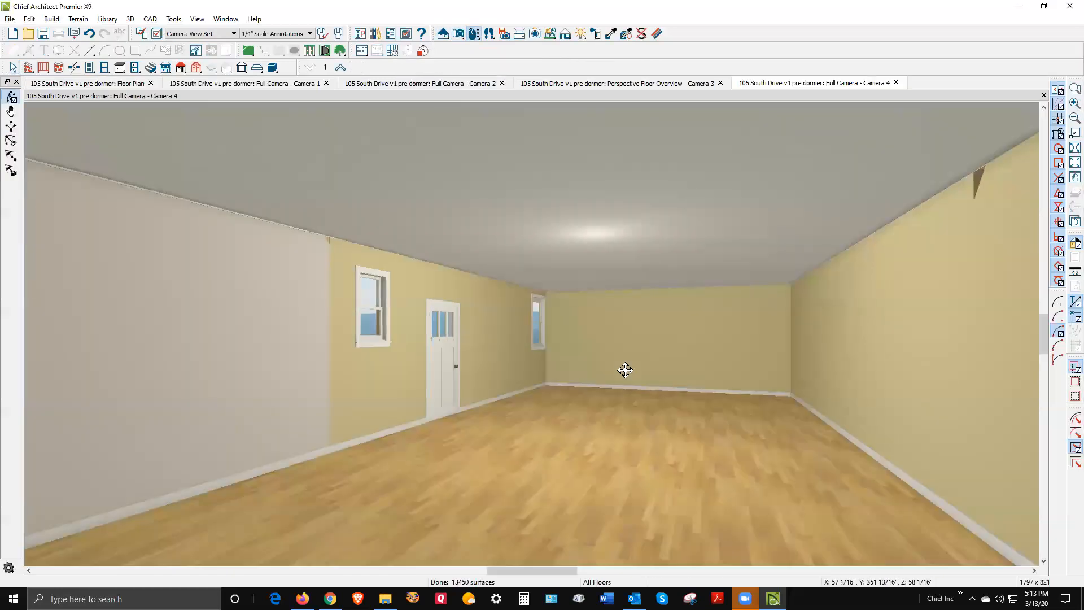
left_click(340, 67)
left_click_drag(600, 414, 588, 392)
key("space")
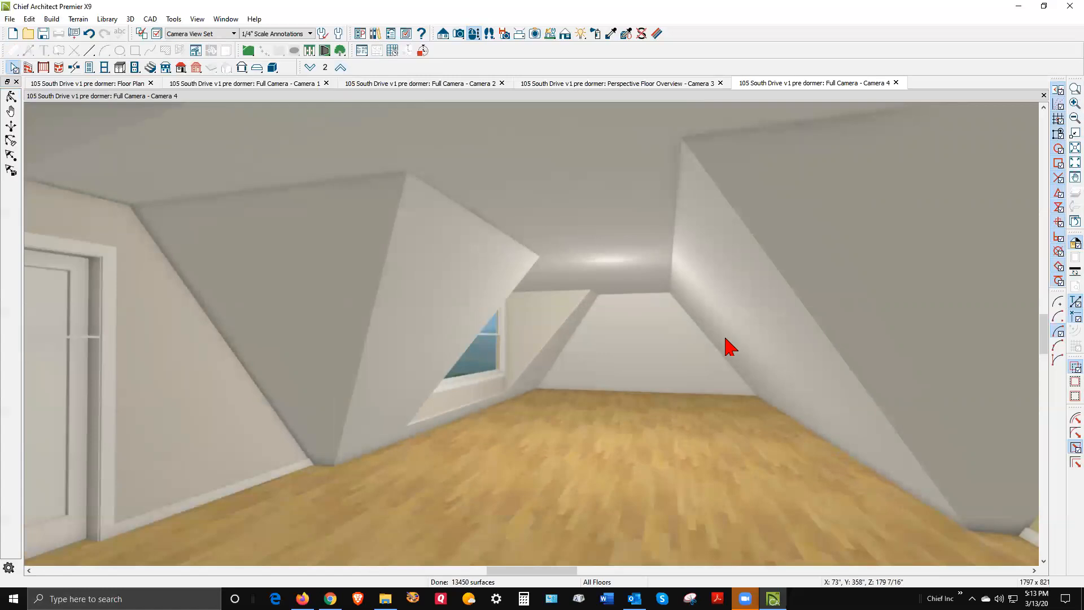
On the floor 2 plan, try to copy the existing dormer into the open area outside the bedroom's opposite wall.
key("ctrl+Tab")
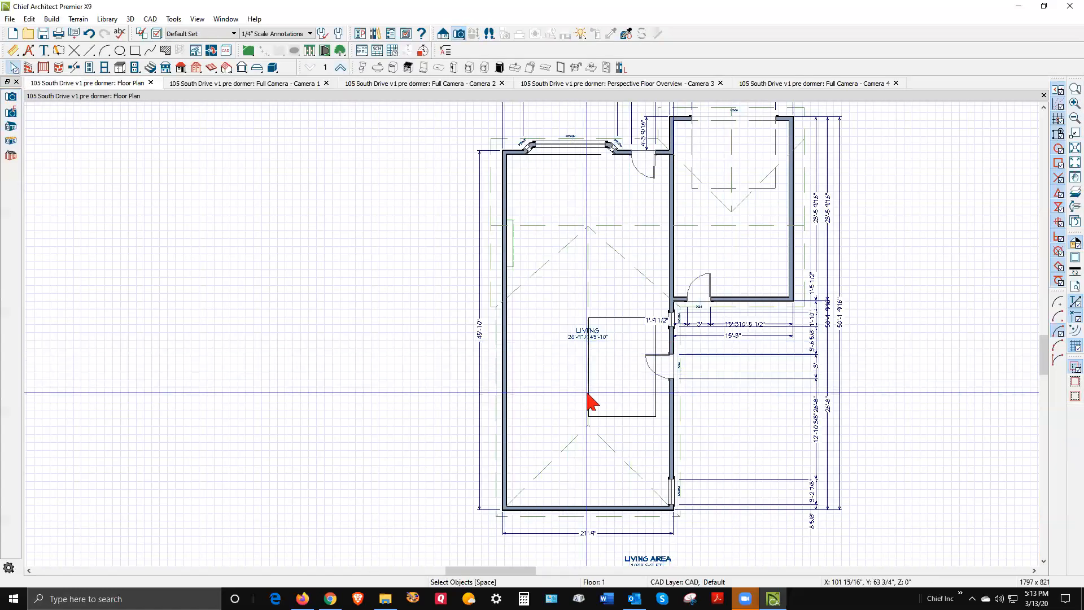
scroll(588, 401, "up", 3)
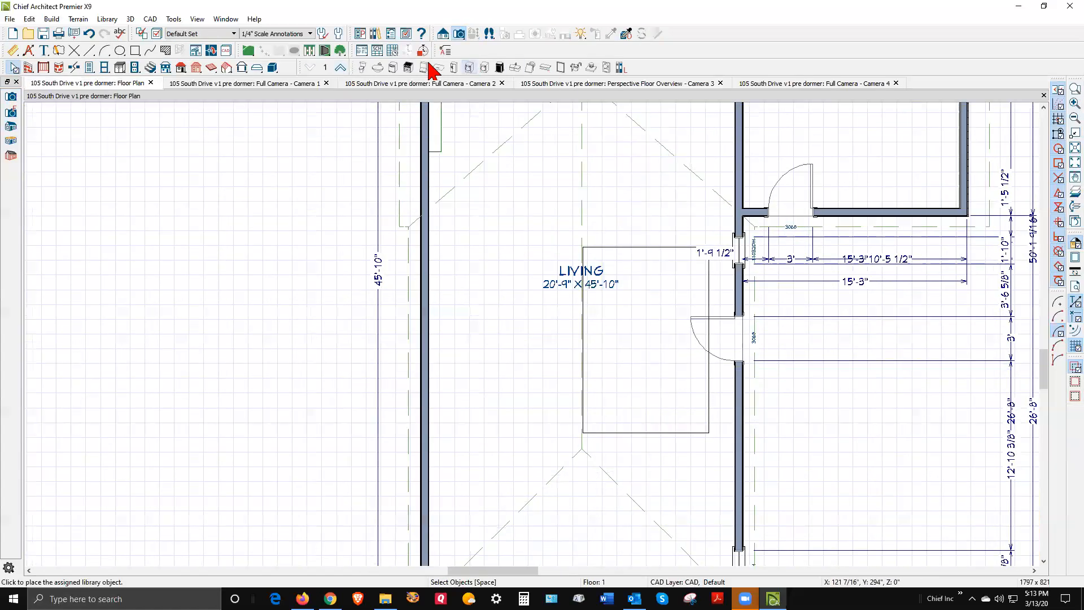
left_click(339, 68)
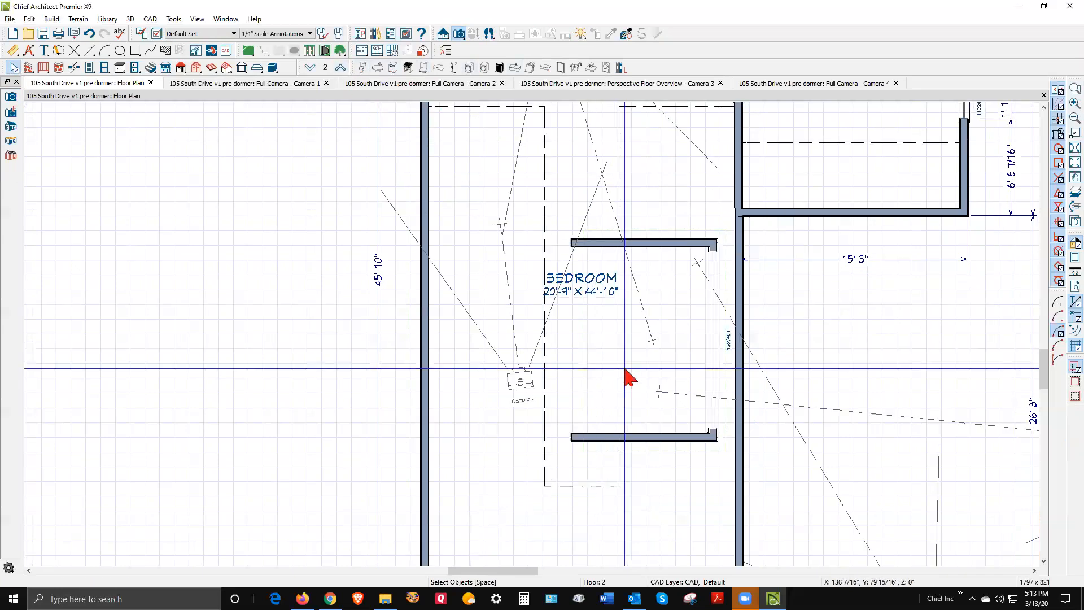
right_click(669, 440)
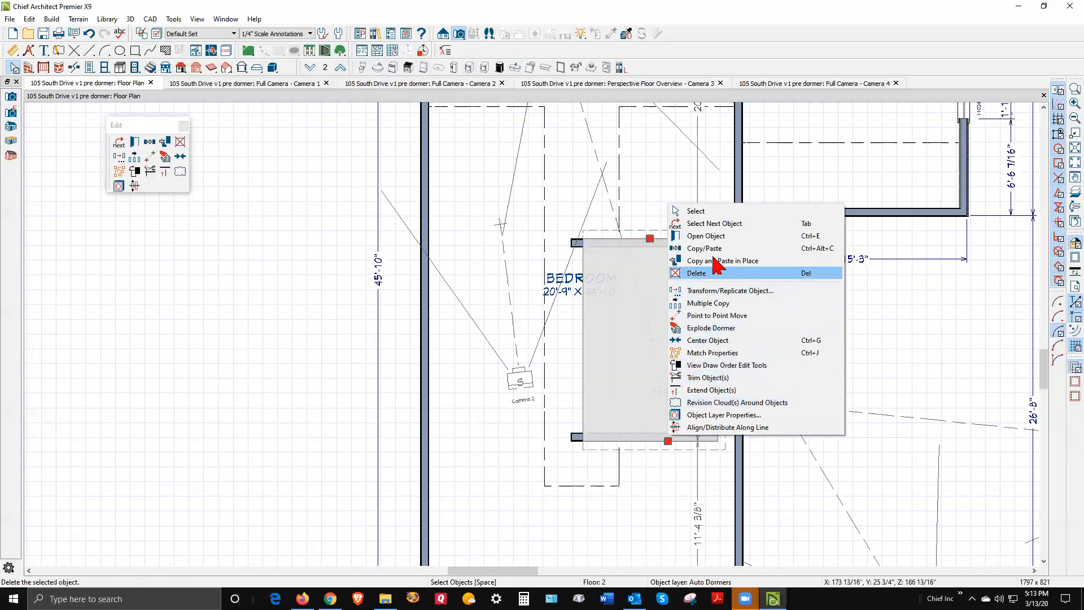
left_click(700, 248)
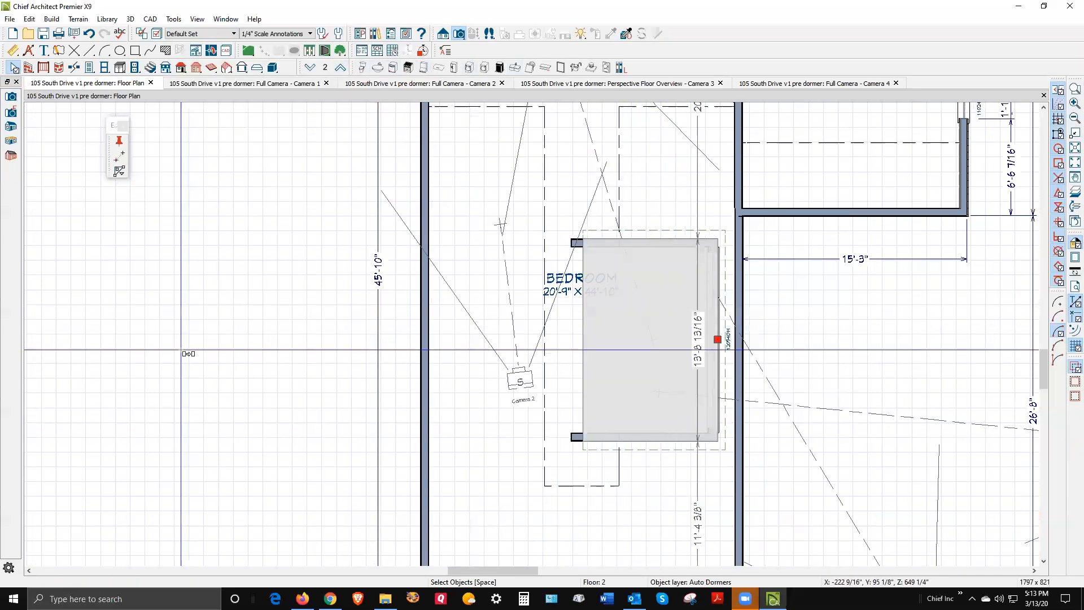
left_click(187, 353)
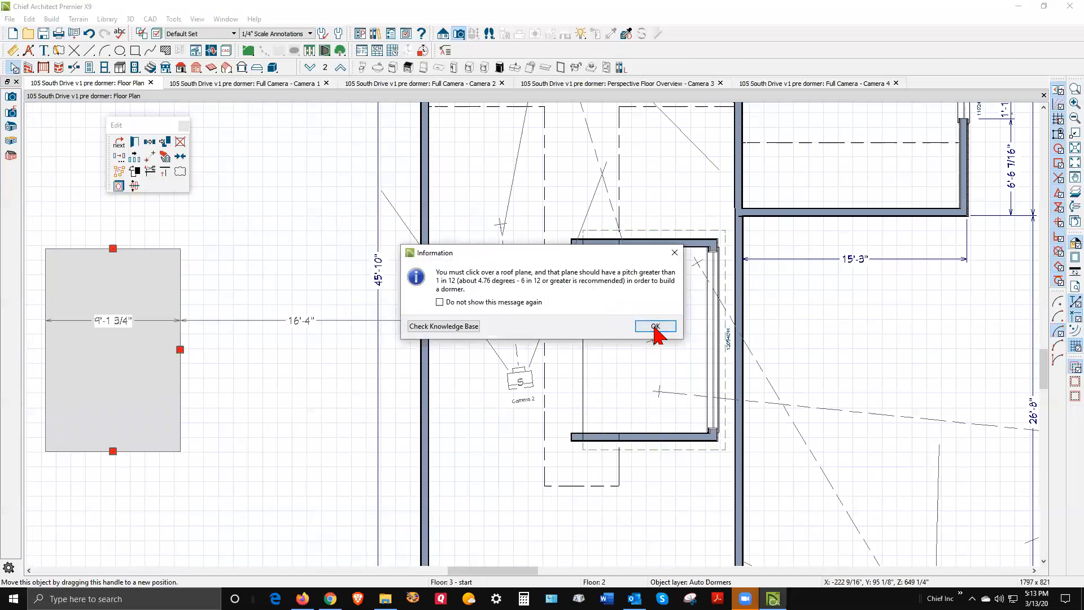
left_click(654, 327)
Check the Transform/Replicate Object options for the copied dormer, then remove the copy.
scroll(791, 336, "down", 3)
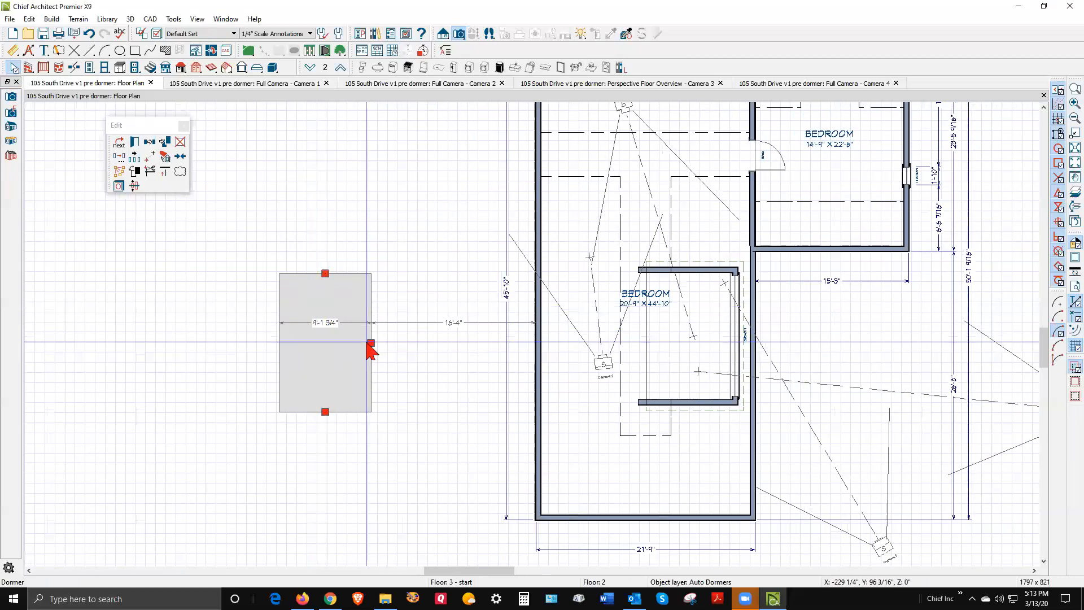
left_click(371, 342)
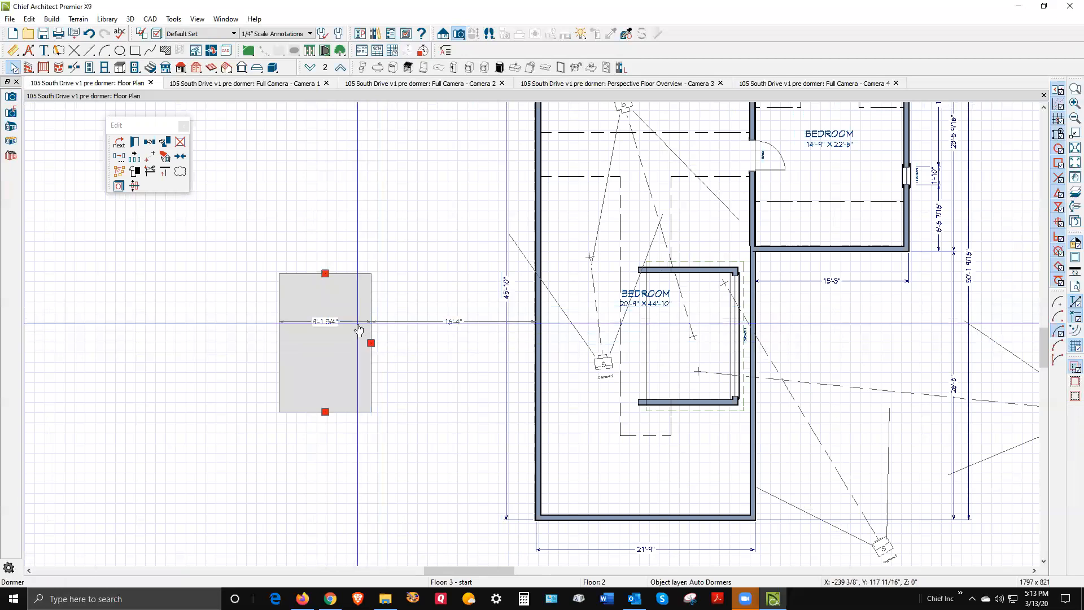
left_click(134, 171)
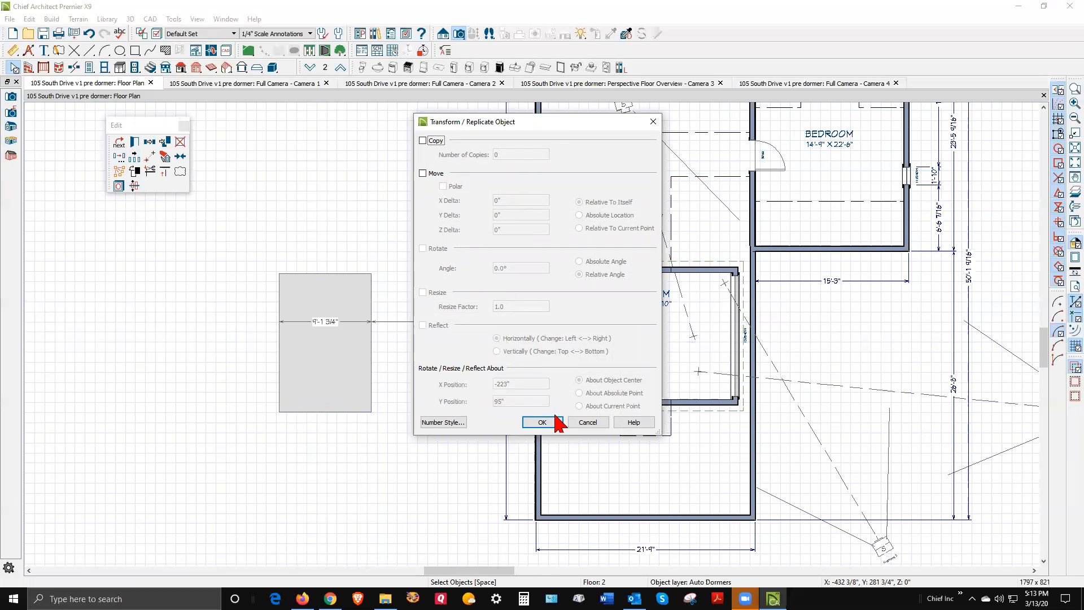
left_click(540, 422)
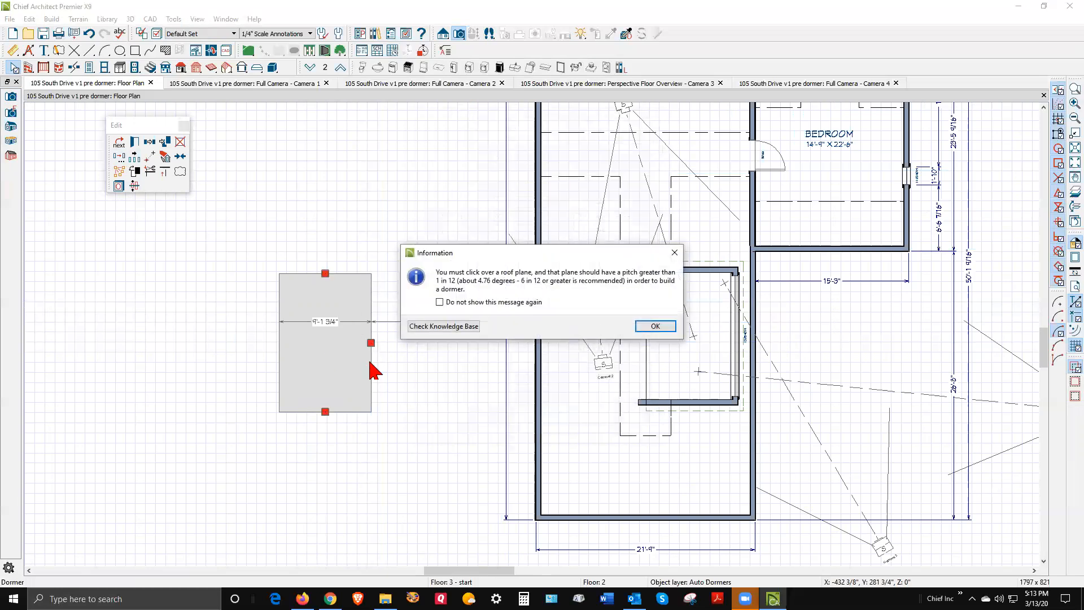
left_click(655, 327)
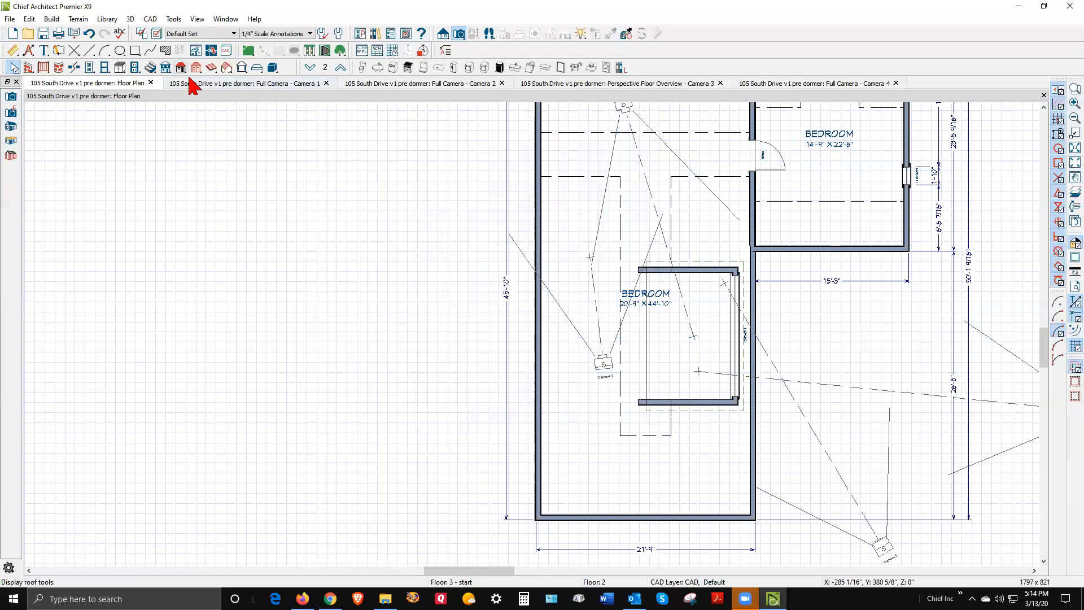
Place an Auto Dormer on the roof slope opposite the existing dormer in the large bedroom.
left_click(51, 19)
mouse_move(89, 134)
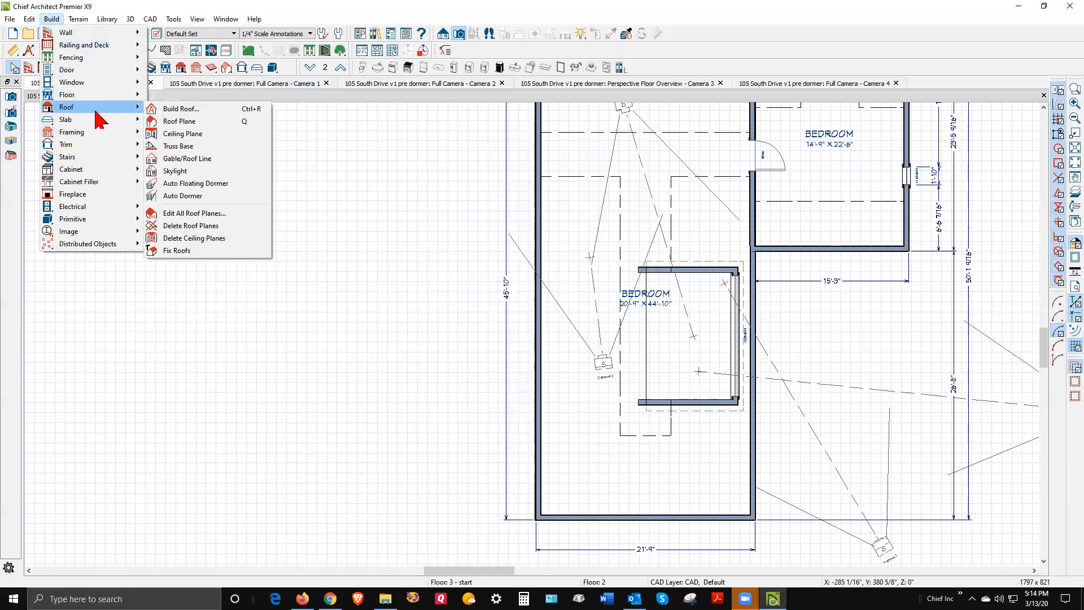
mouse_move(136, 106)
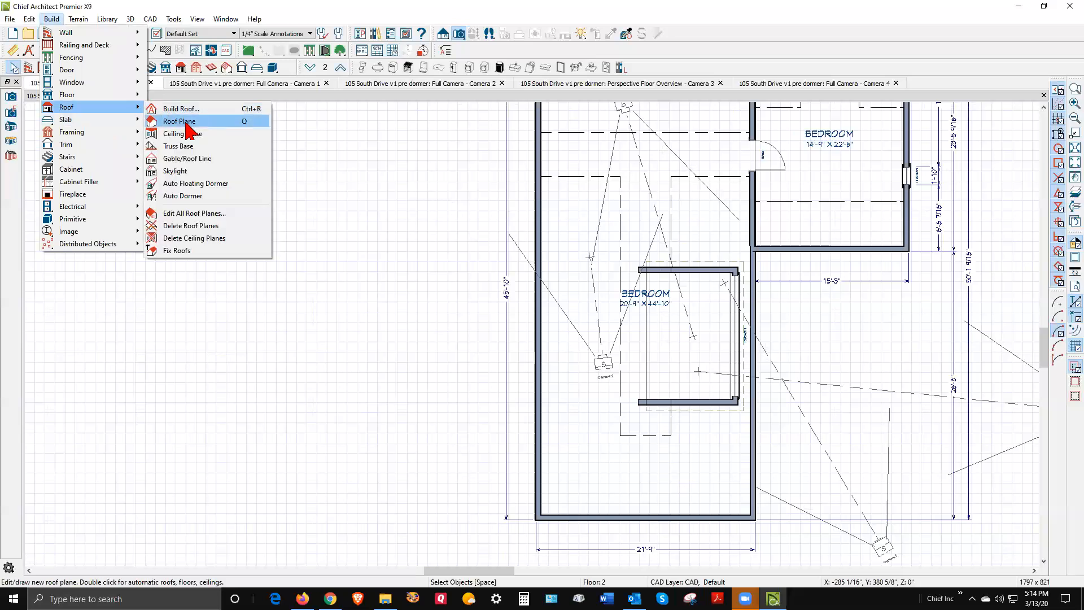
left_click(204, 196)
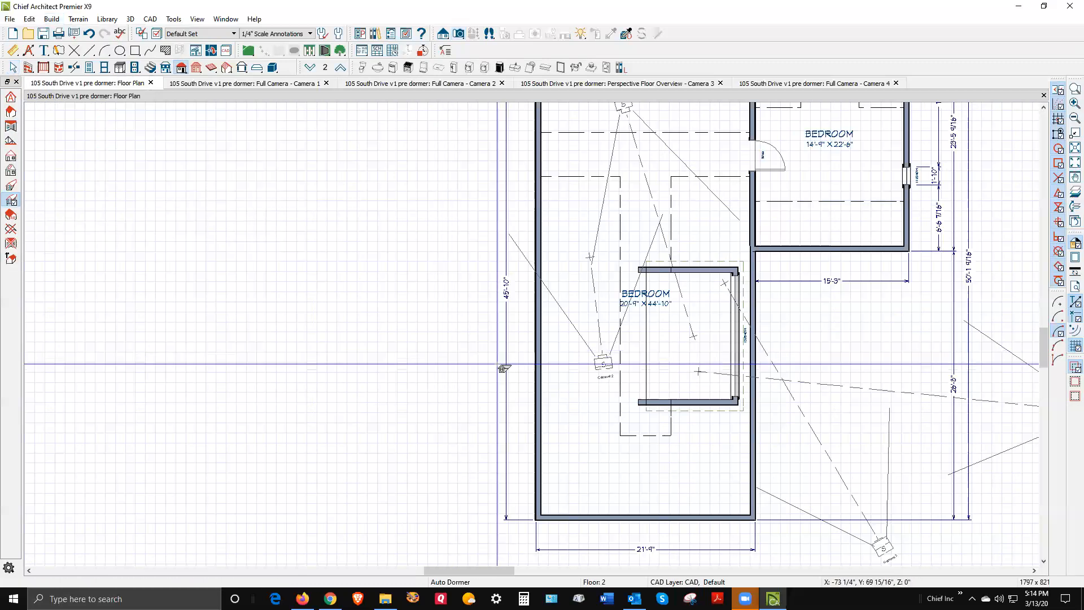
left_click(563, 331)
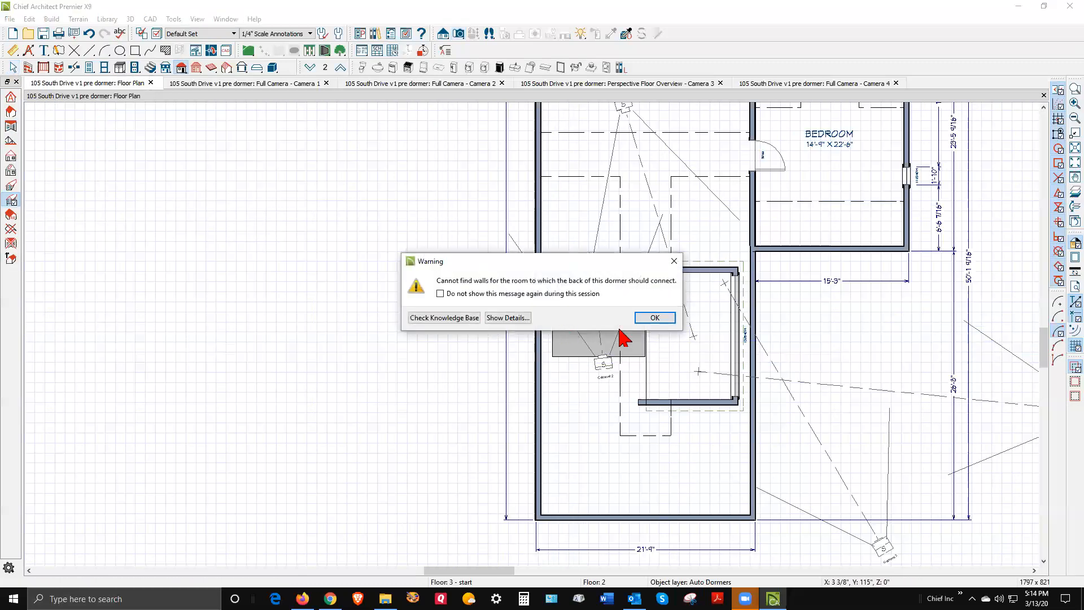
left_click(655, 318)
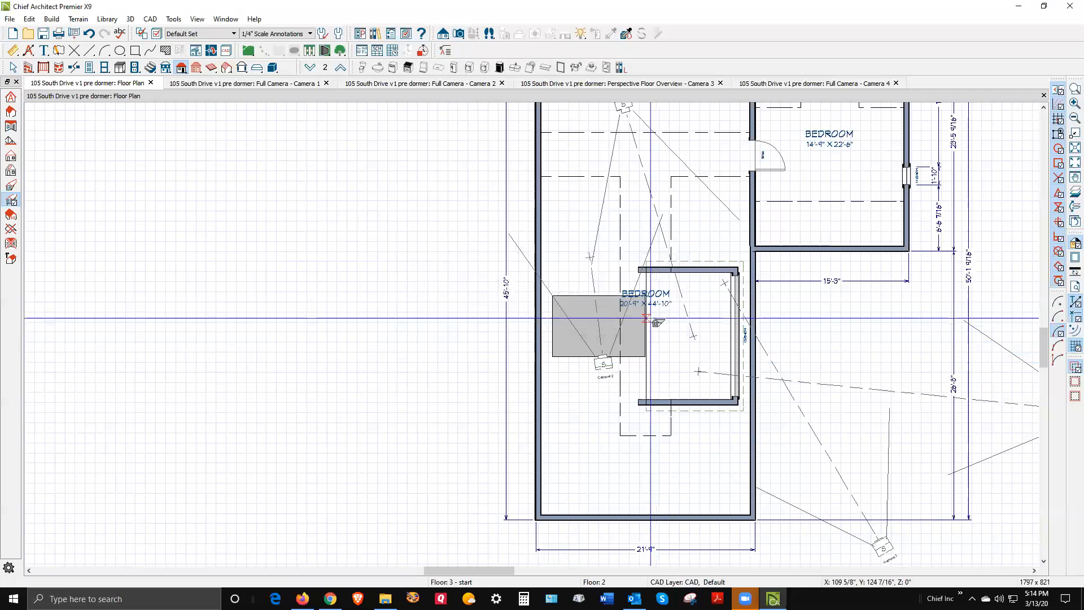
Try to shift the Auto Dormer opposite the existing one toward the outer wall, and delete that dormer.
left_click(585, 356)
scroll(582, 356, "up", 2)
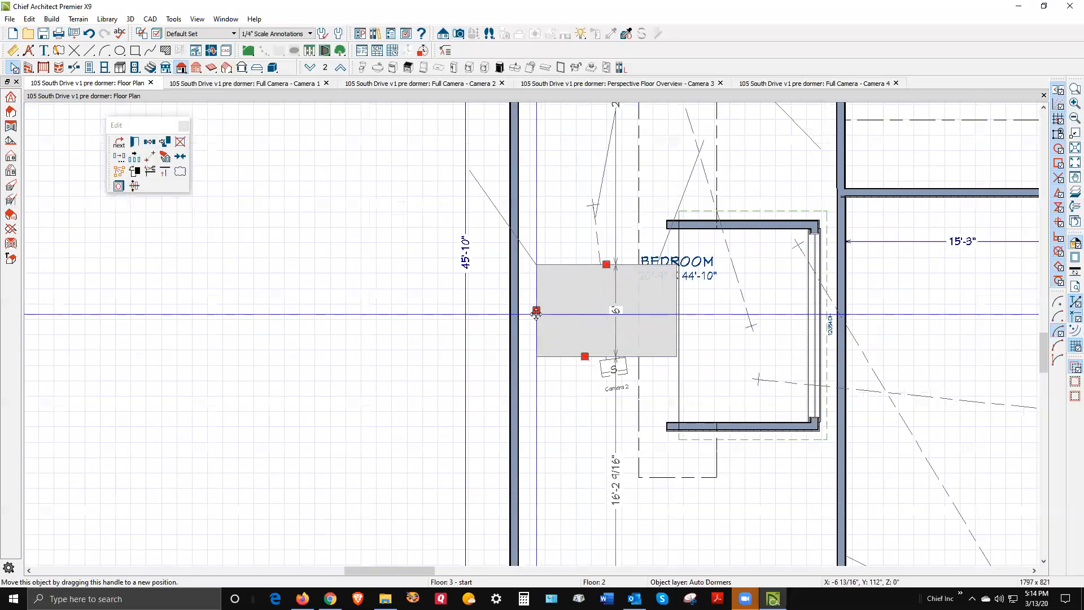
left_click_drag(536, 313, 541, 329)
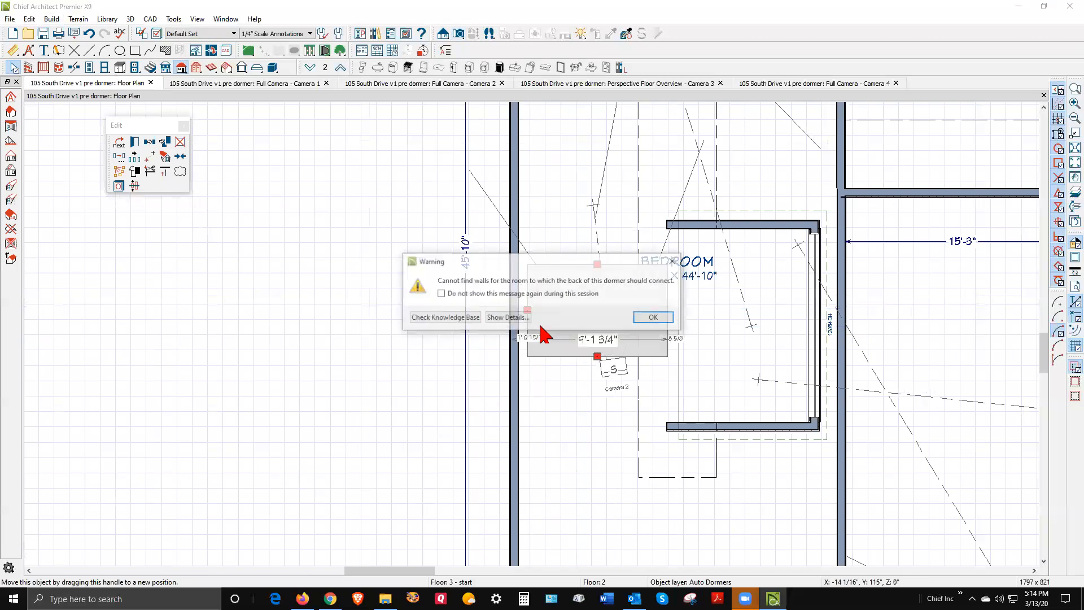
left_click(653, 318)
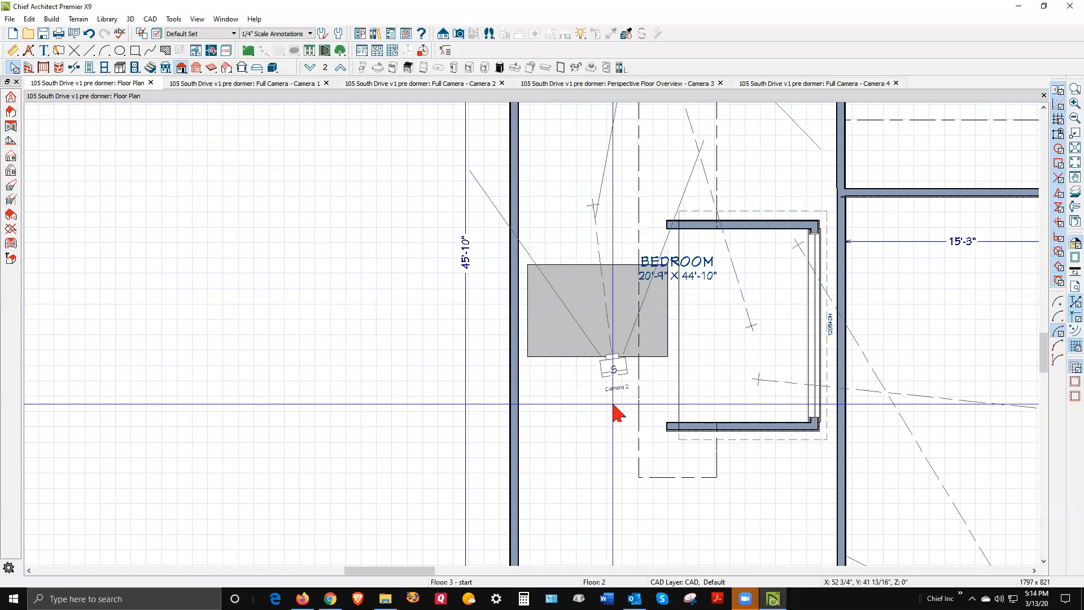
left_click(581, 351)
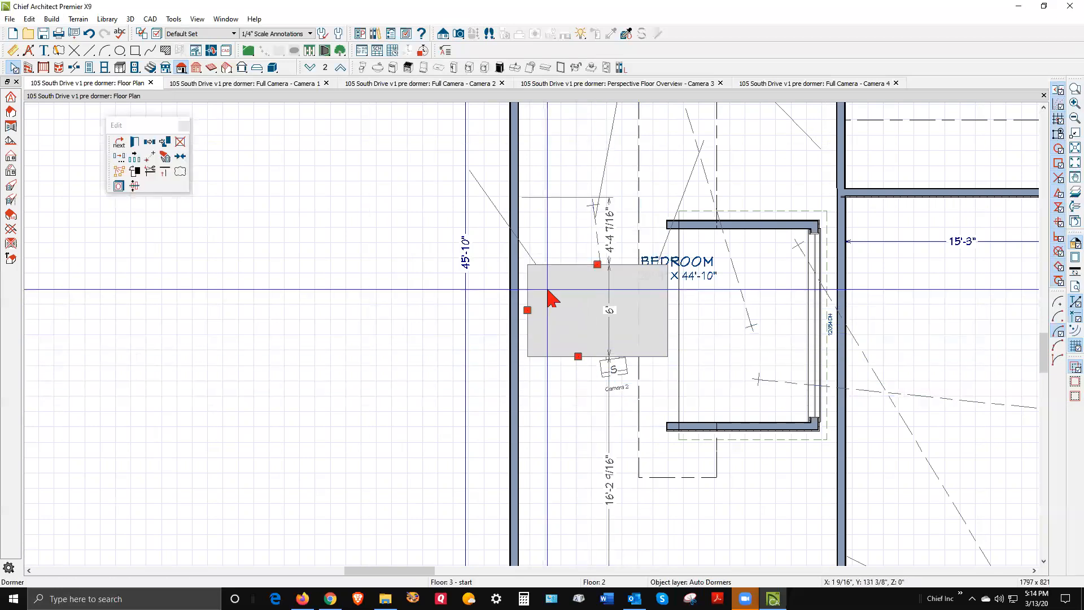
key("Delete")
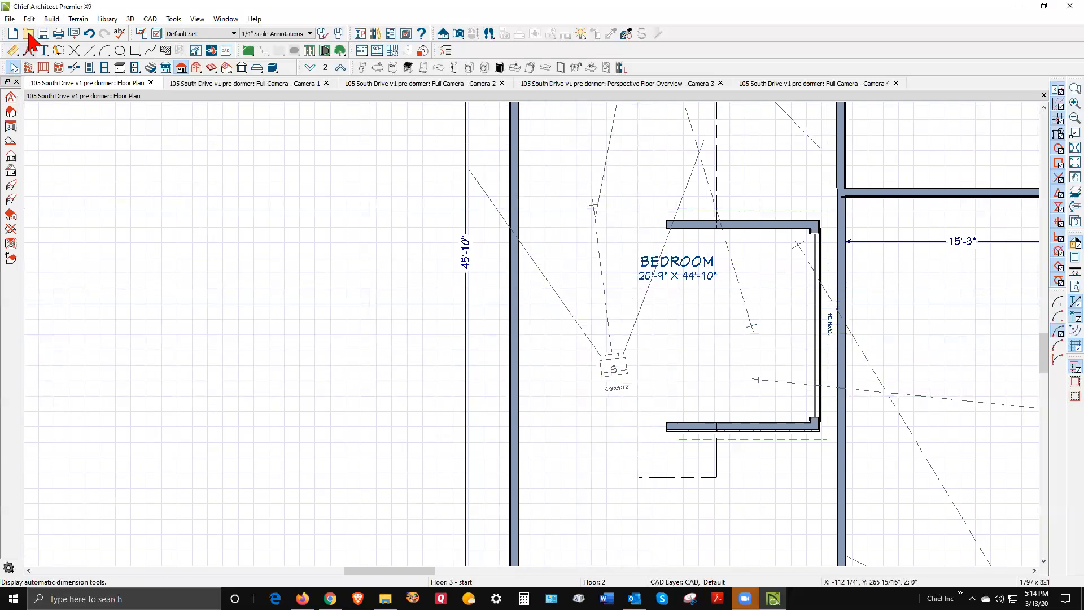
Try placing an Auto Dormer again near the outer wall opposite the existing dormer, and delete it.
left_click(51, 18)
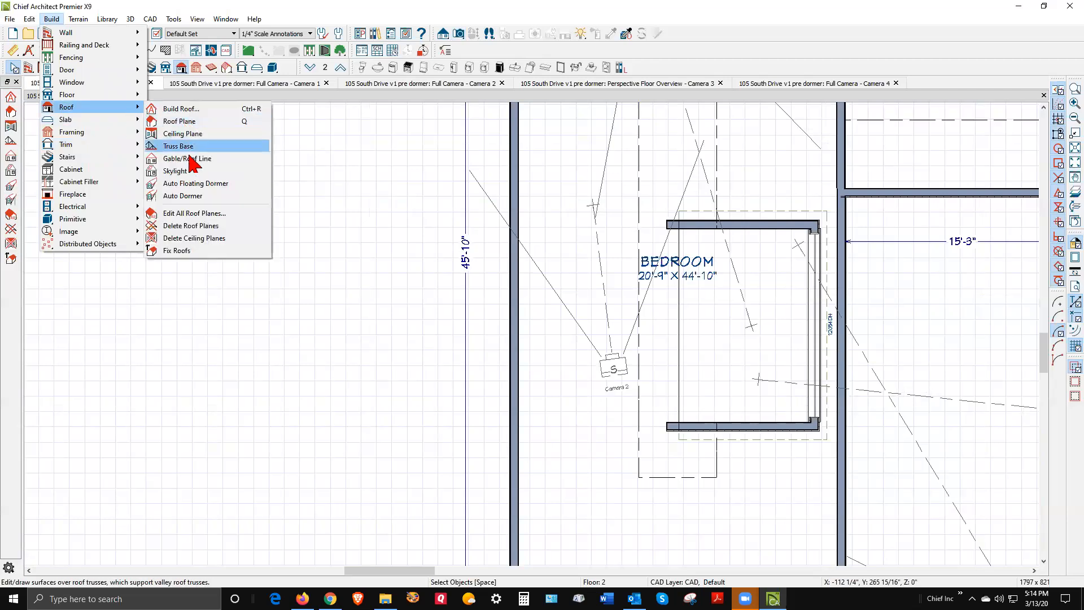
left_click(198, 196)
left_click(546, 335)
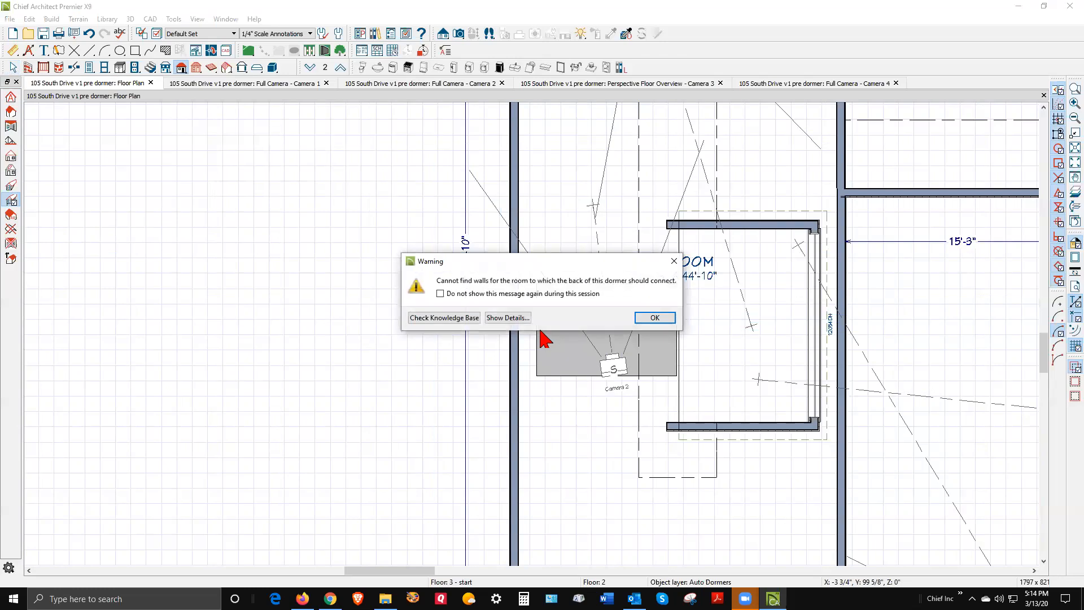
left_click(654, 318)
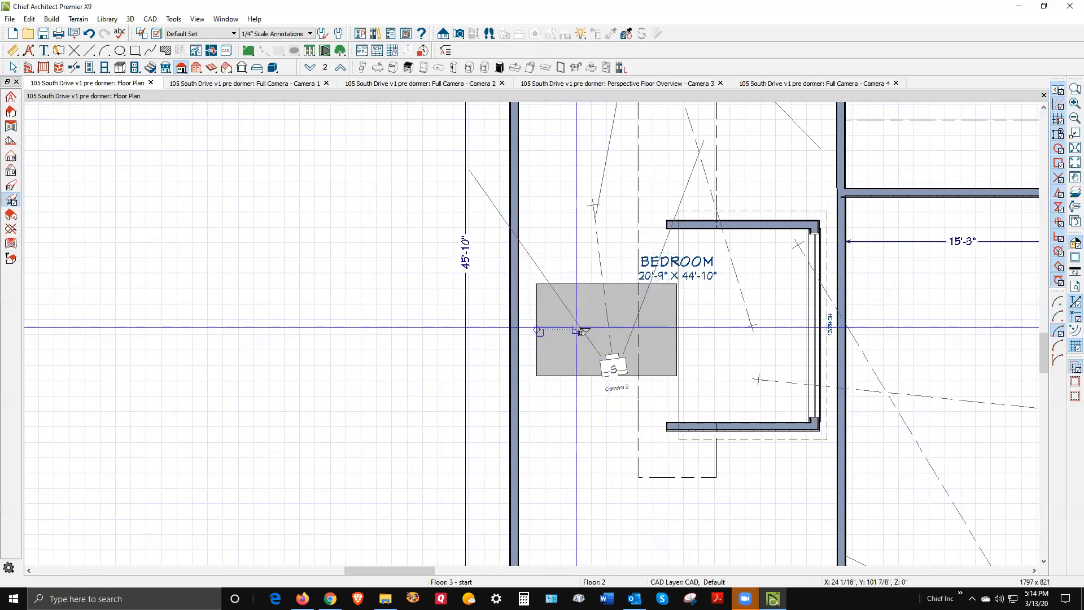
left_click(571, 347)
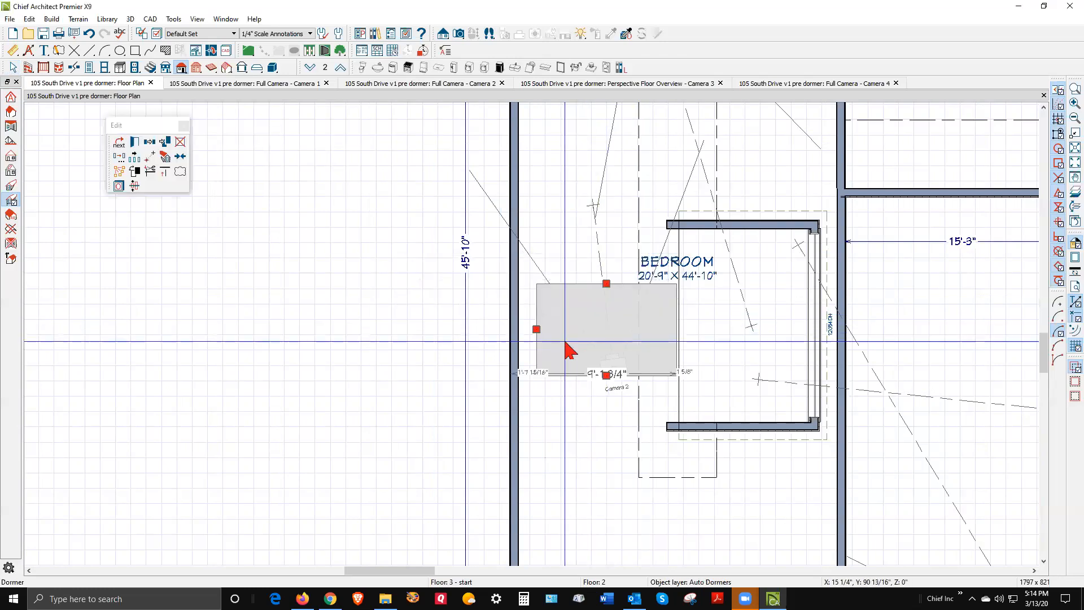
key("Delete")
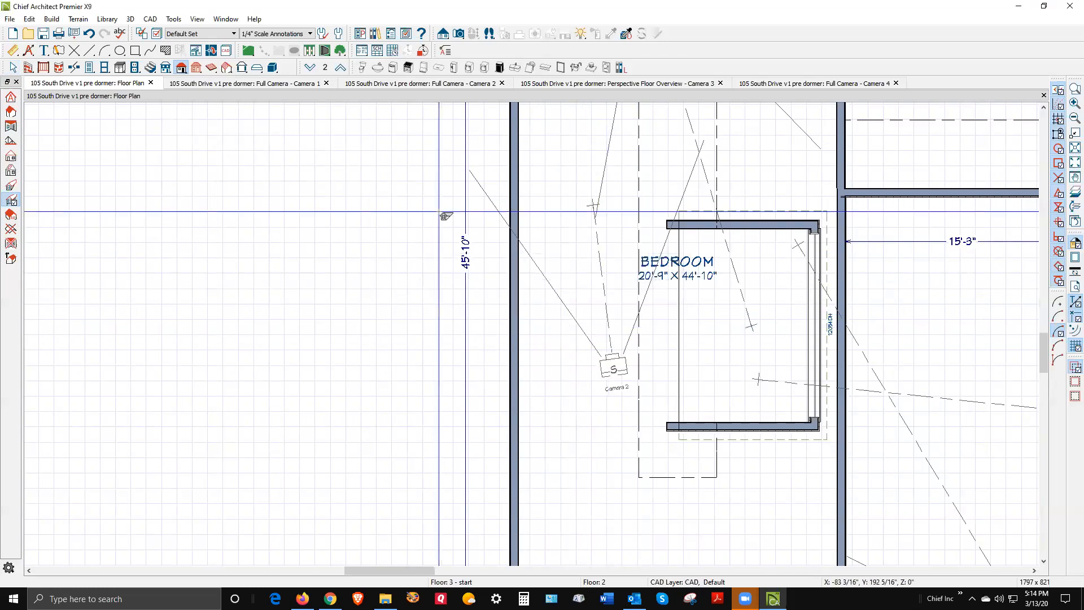
Place an Auto Floating Dormer on the roof slope opposite the existing dormer, close to the bedroom's outer wall.
left_click(51, 19)
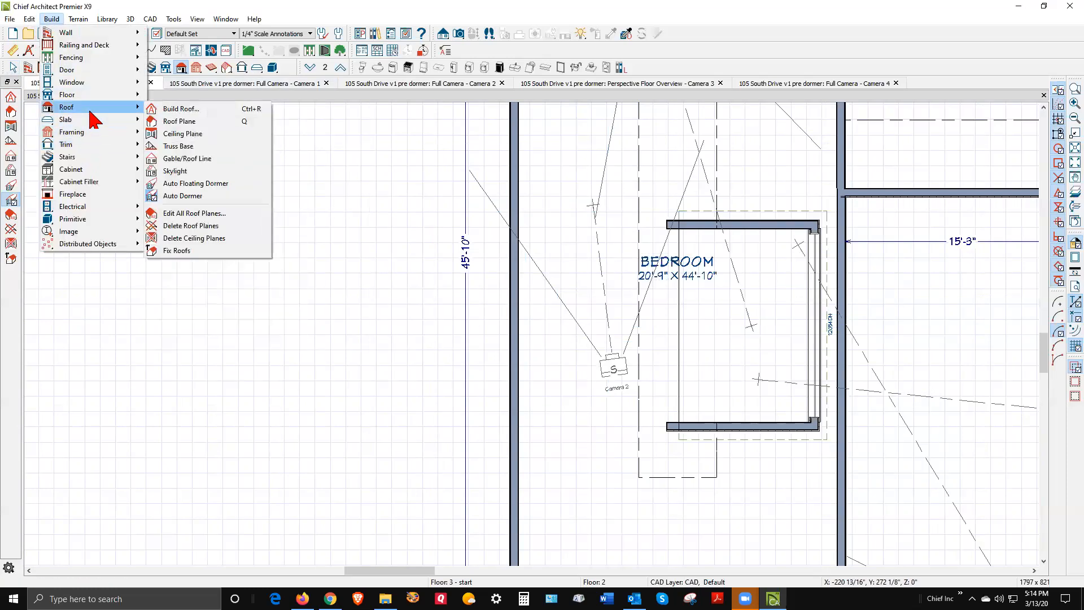
mouse_move(135, 119)
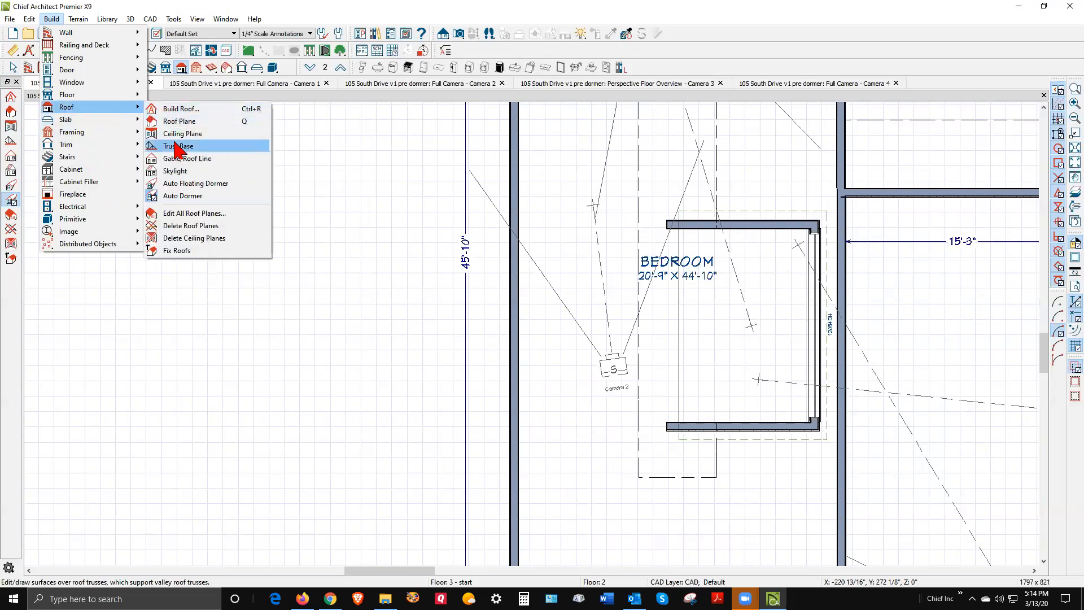
left_click(209, 184)
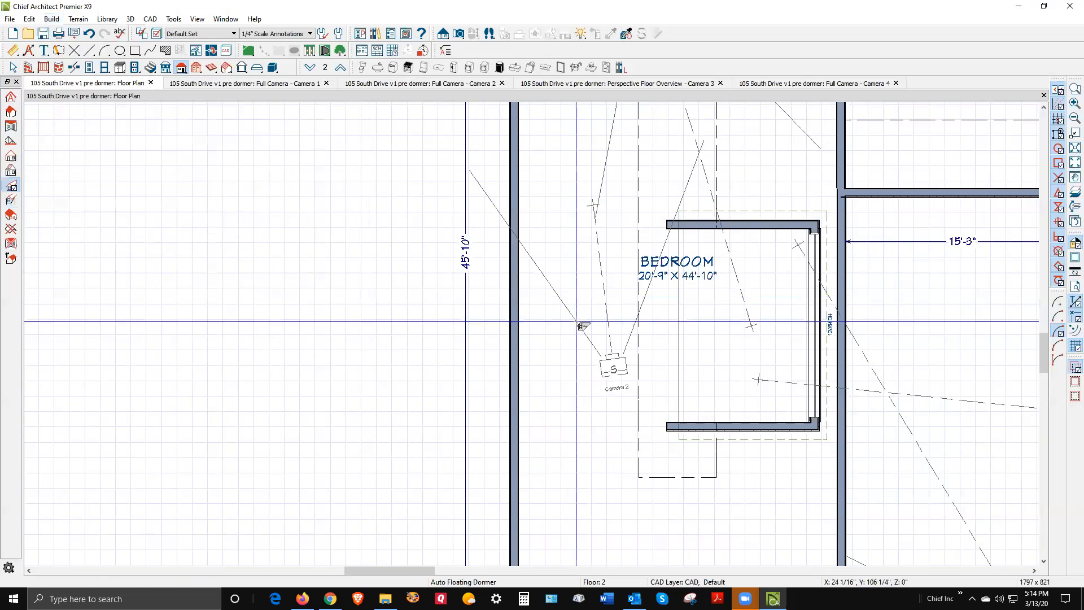
left_click(534, 345)
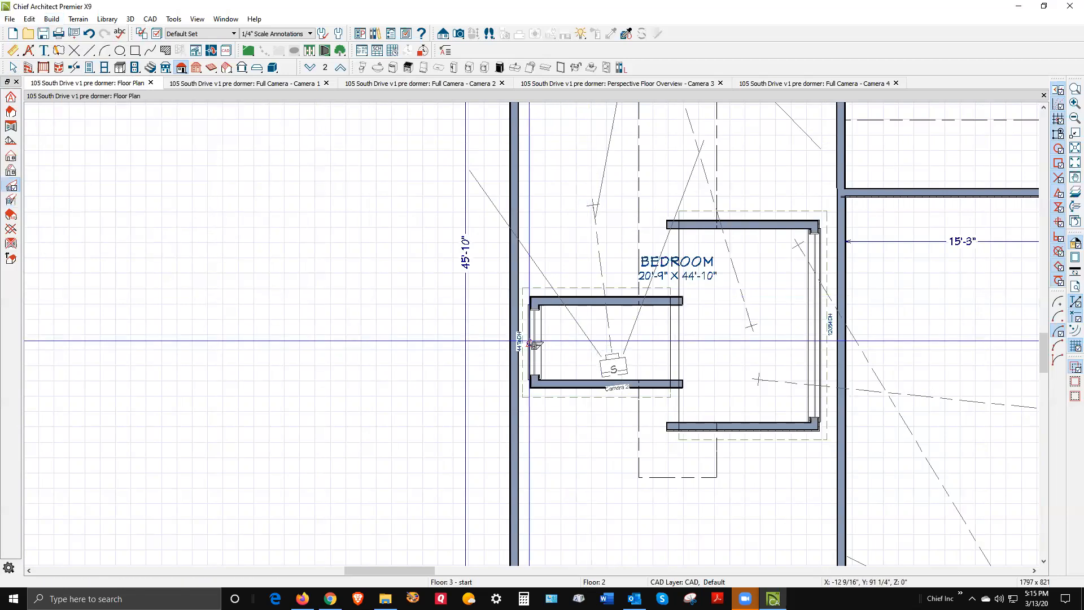
Widen the new floating dormer to about 8'-6 11/16" by extending its side toward the lower end of the plan.
left_click(580, 387)
left_click_drag(580, 387, 580, 430)
left_click(652, 322)
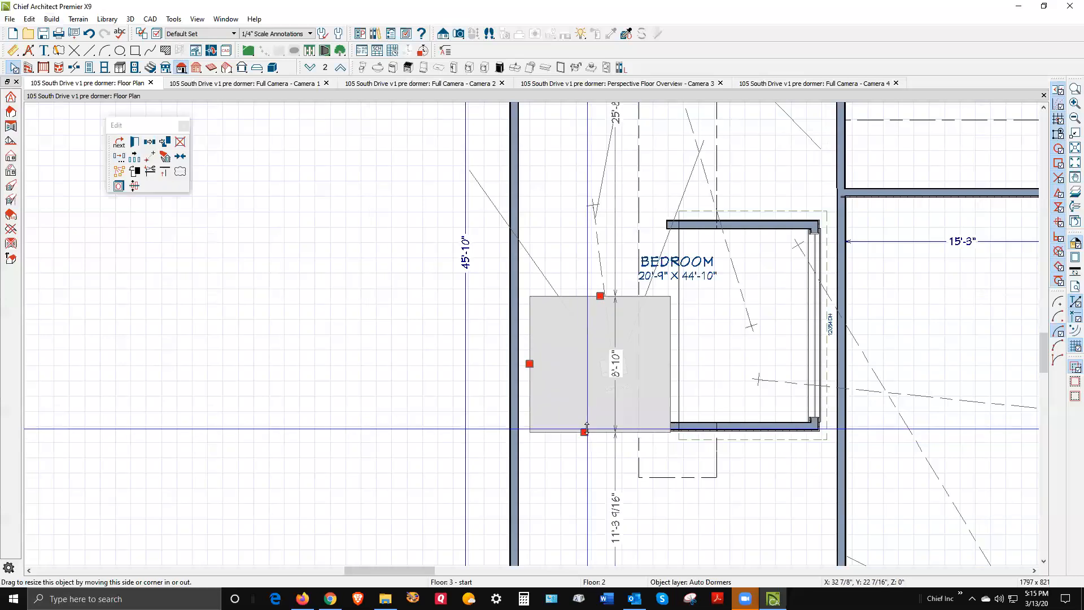
left_click_drag(586, 429, 584, 427)
left_click(654, 318)
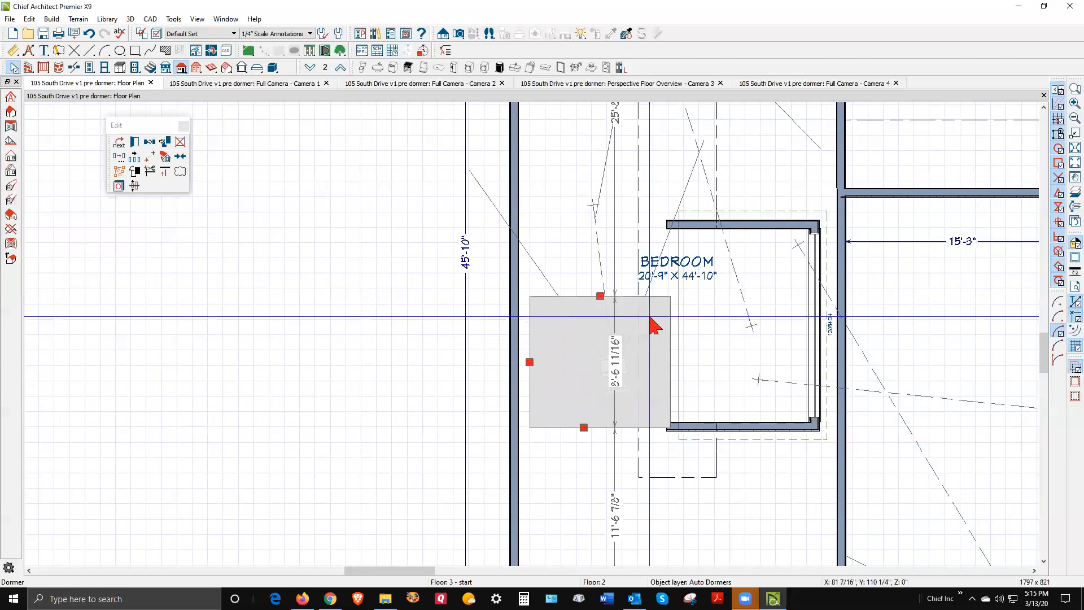
Shift the widened dormer toward the outer wall until its walls build, suppressing the wall-conflict warning for this session.
left_click_drag(542, 392, 541, 393)
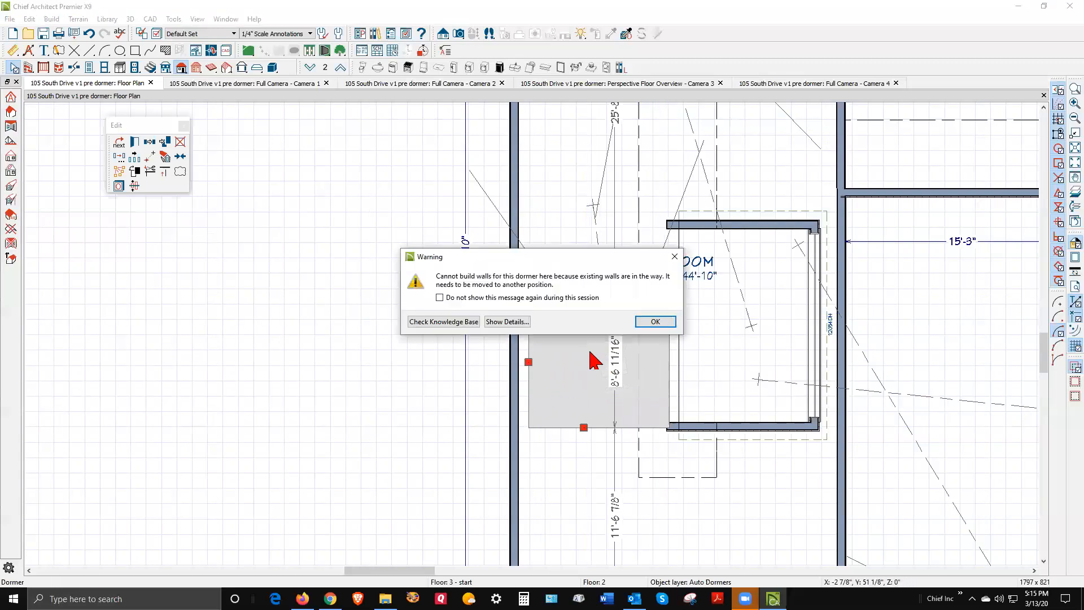
left_click(664, 324)
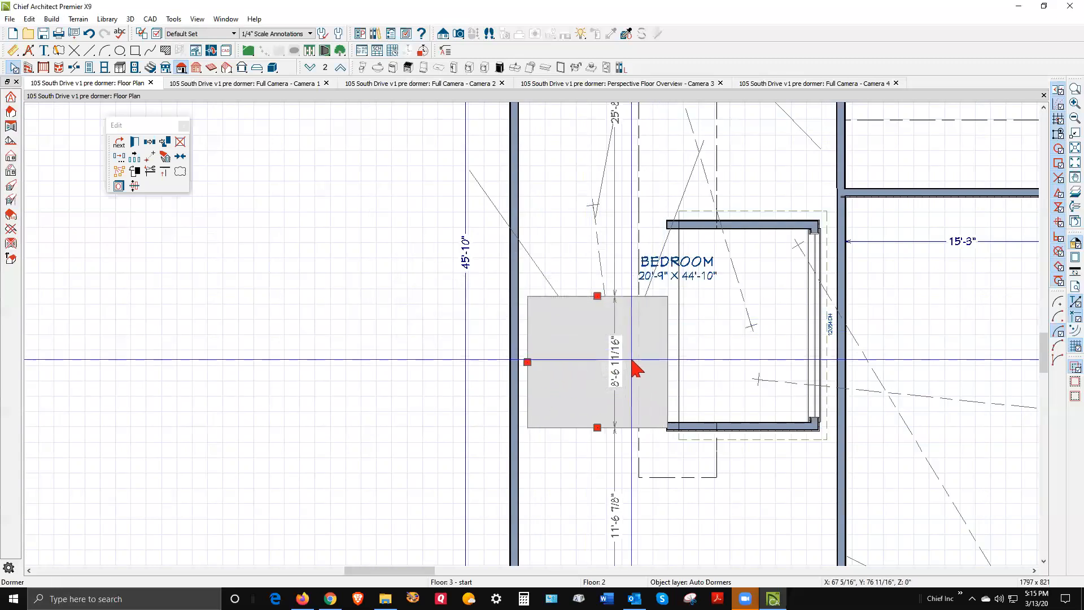
left_click_drag(637, 368, 634, 368)
left_click(652, 322)
left_click_drag(648, 324, 649, 324)
left_click(654, 321)
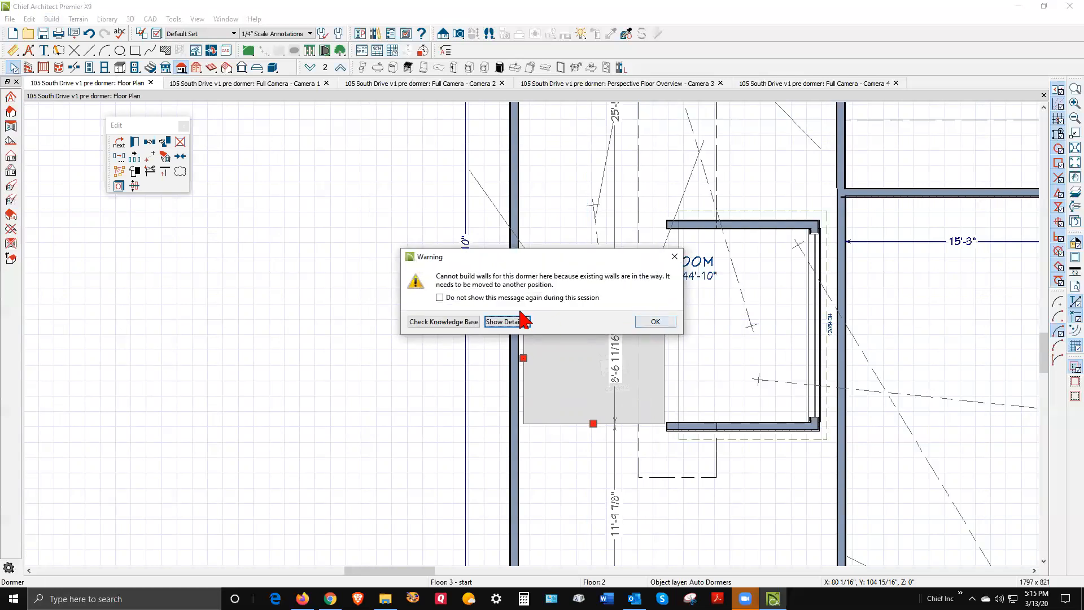
left_click(440, 298)
left_click(644, 325)
left_click_drag(644, 327, 628, 336)
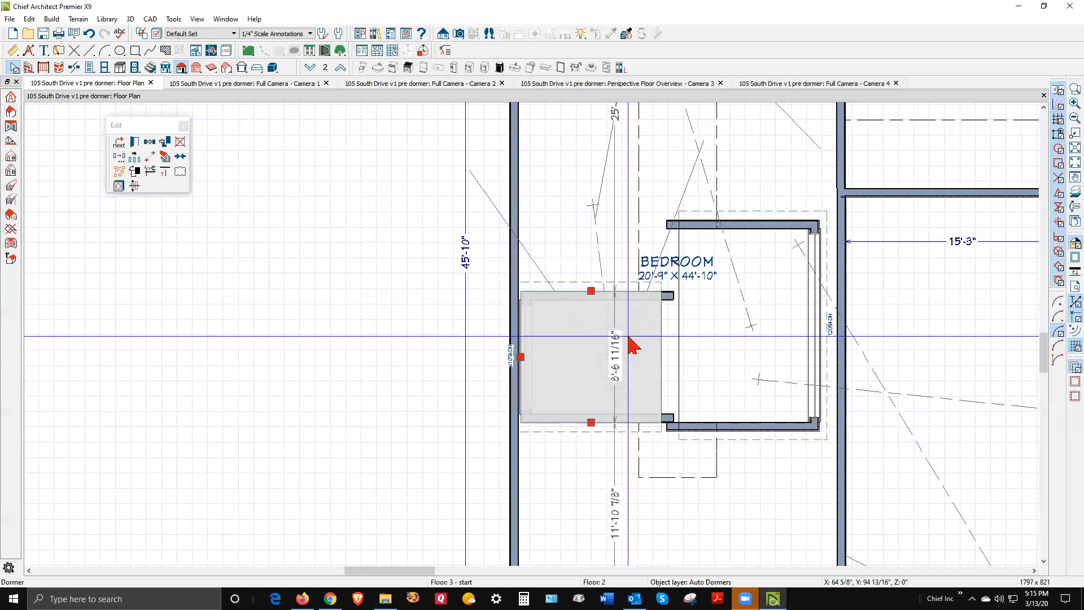
key("Escape")
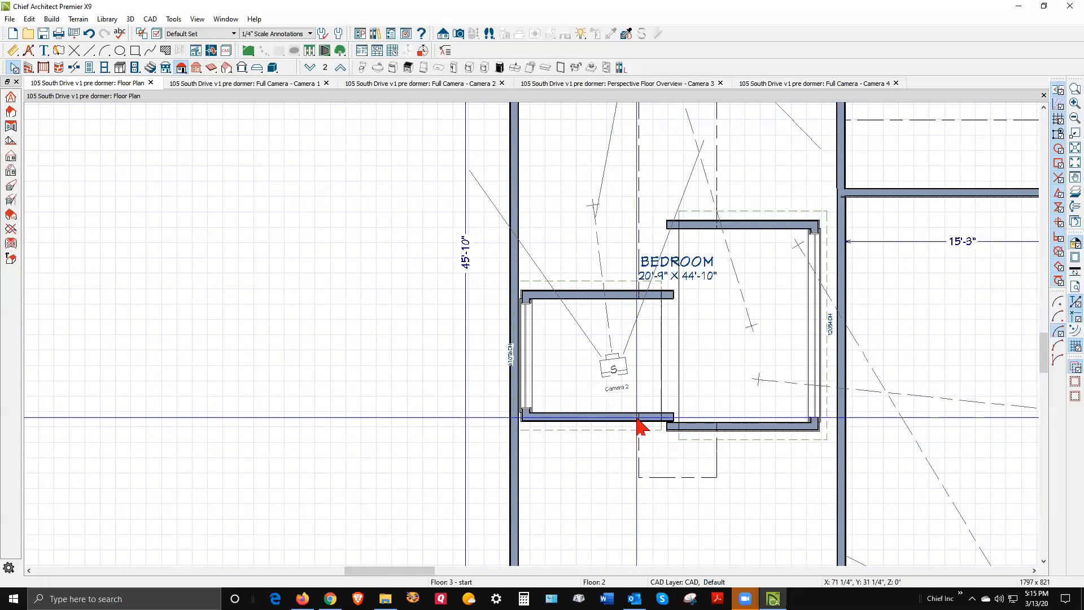
Extend the floating dormer toward the upper end of the plan, to about 12'-5 7/8" wide.
left_click(602, 299)
left_click_drag(591, 294, 583, 221)
key("Escape")
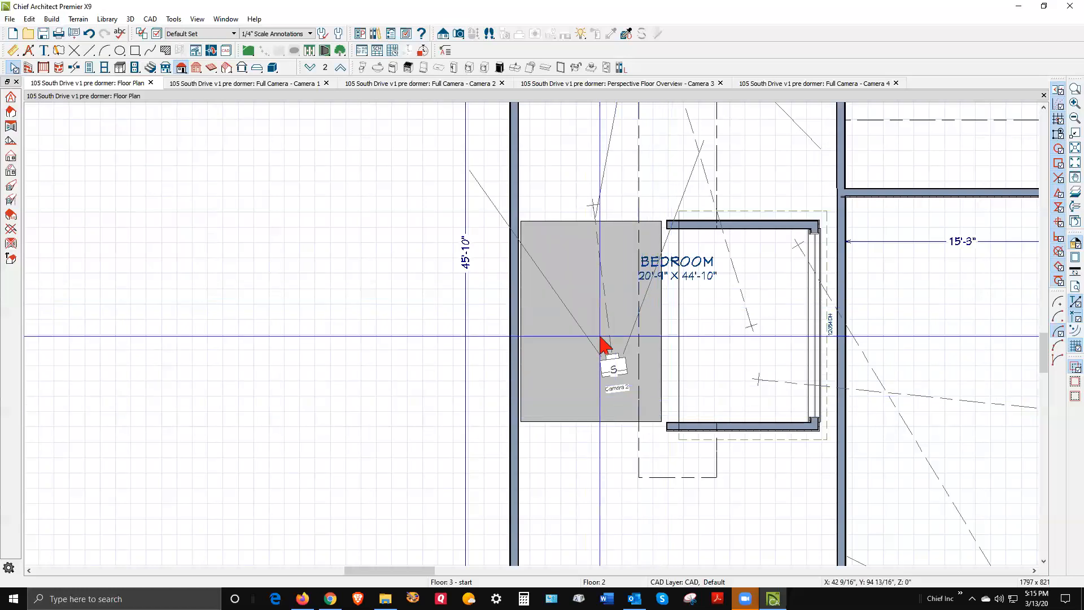
left_click(612, 249)
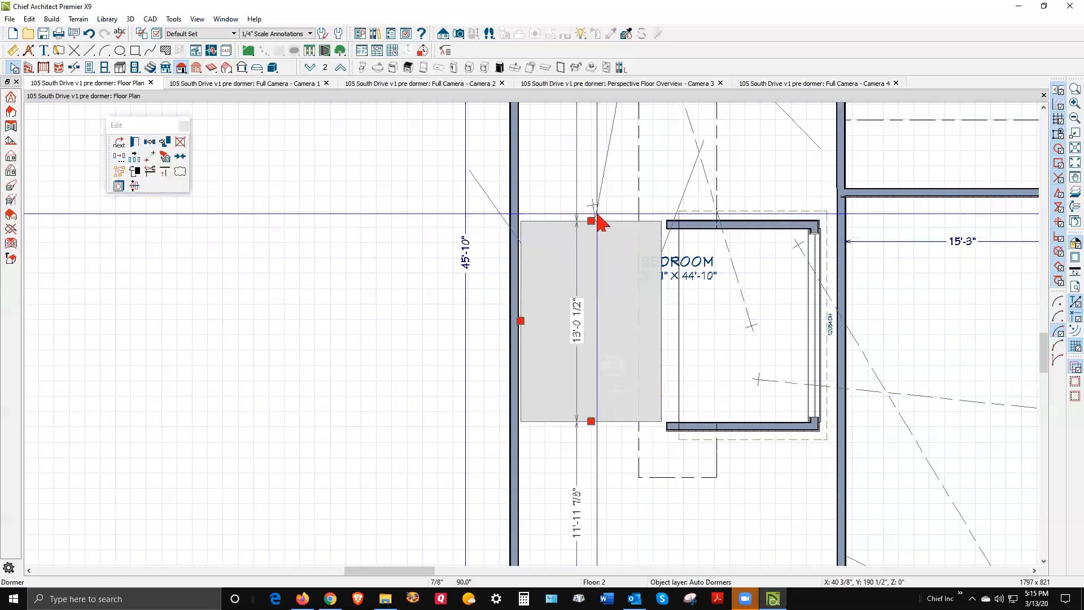
left_click_drag(591, 216, 589, 228)
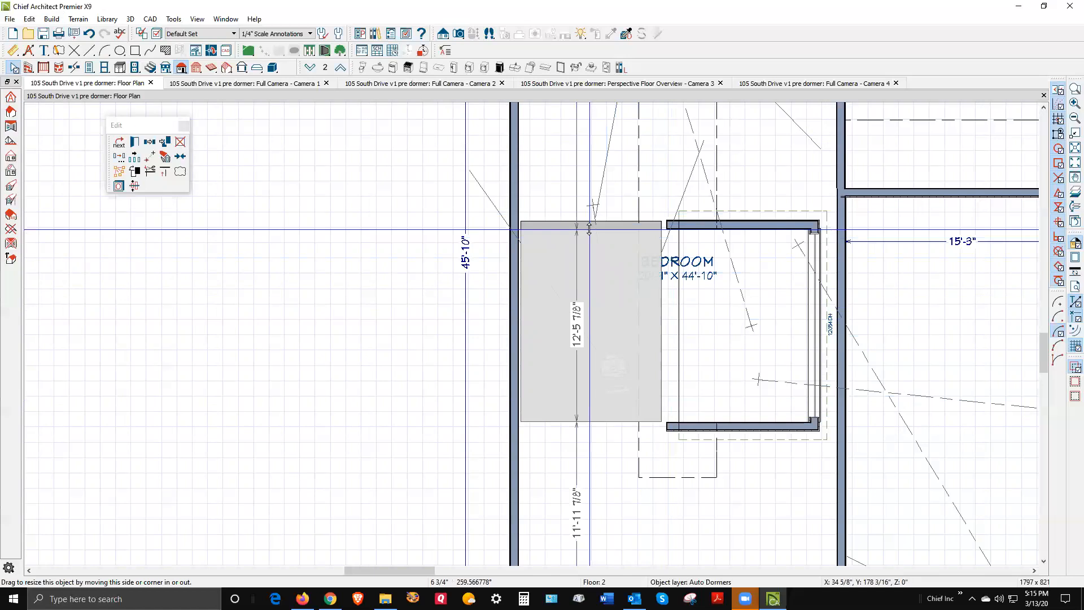
key("Escape")
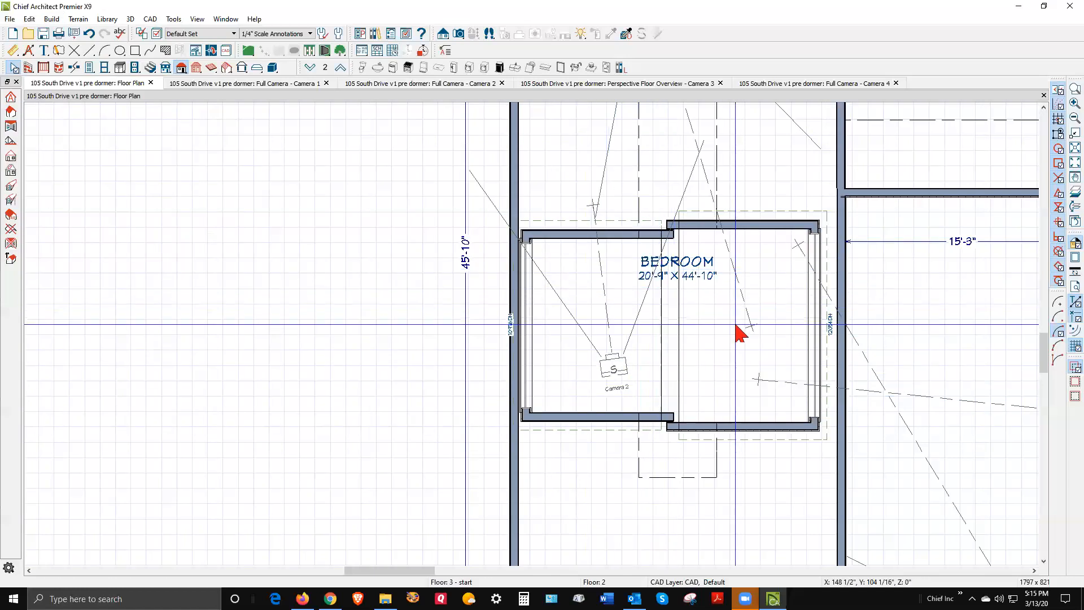
Nudge the original dormer toward its own outer wall, clear of the new dormer, and slightly toward the upper end of the plan.
left_click(779, 434)
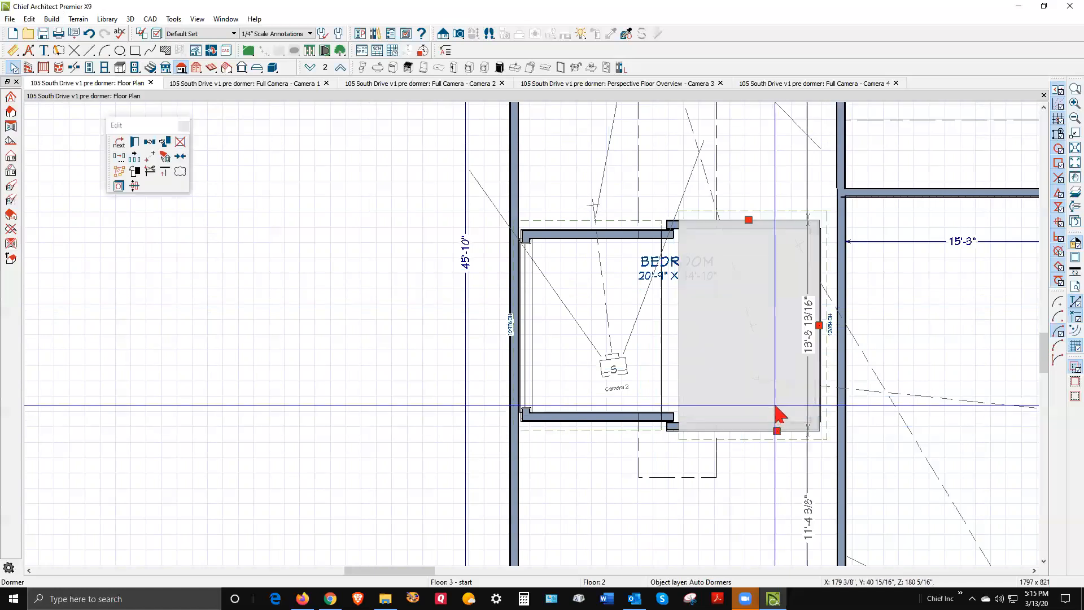
key("Right")
key("Right")
key("Right")
key("Right")
key("Right")
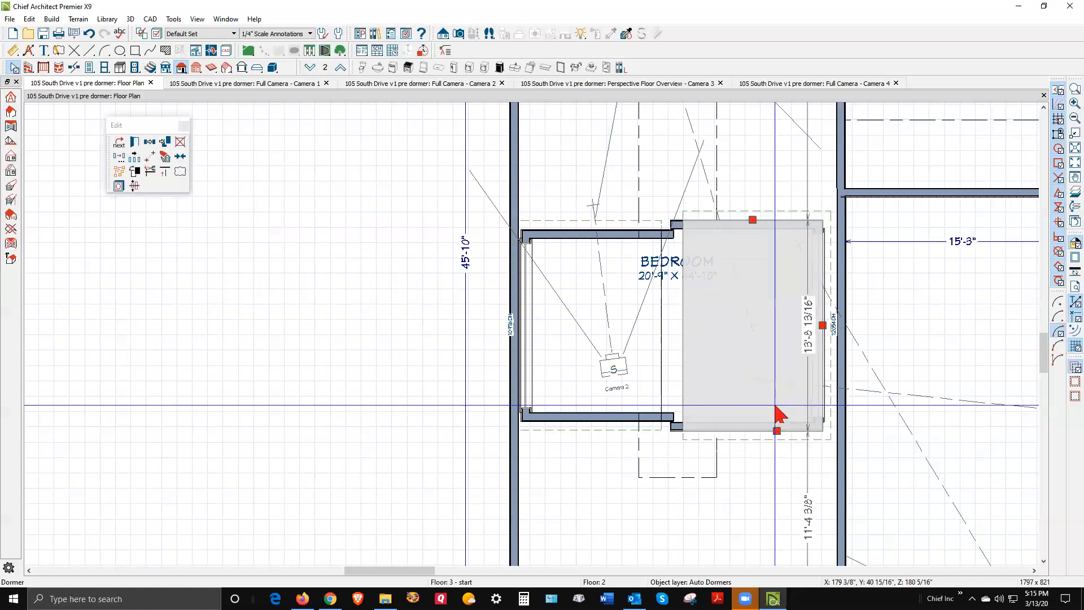
key("Right")
key("Right")
key("Right")
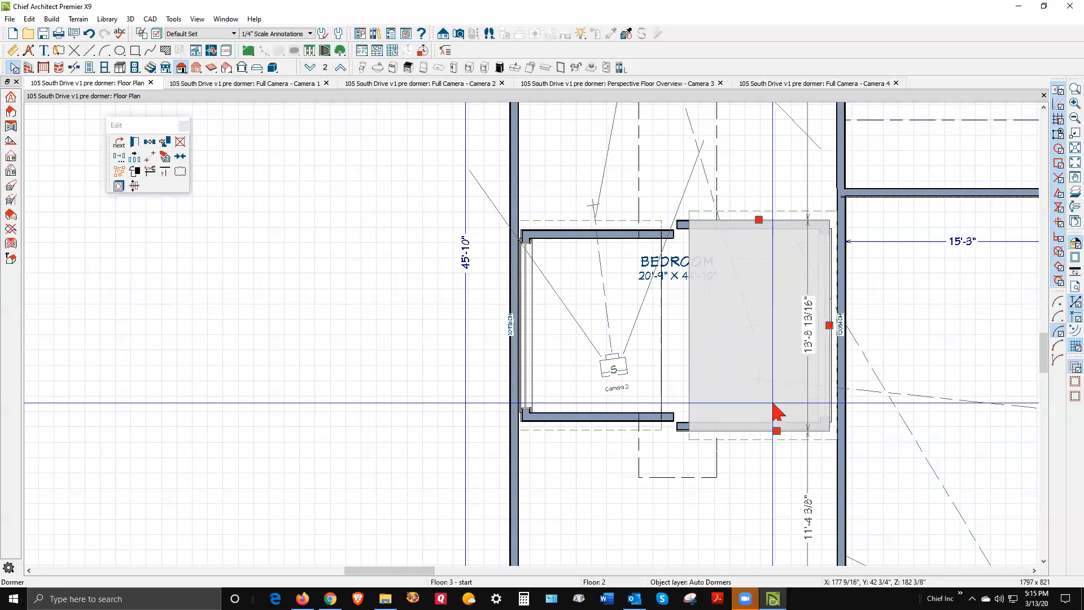
key("Up")
key("Up")
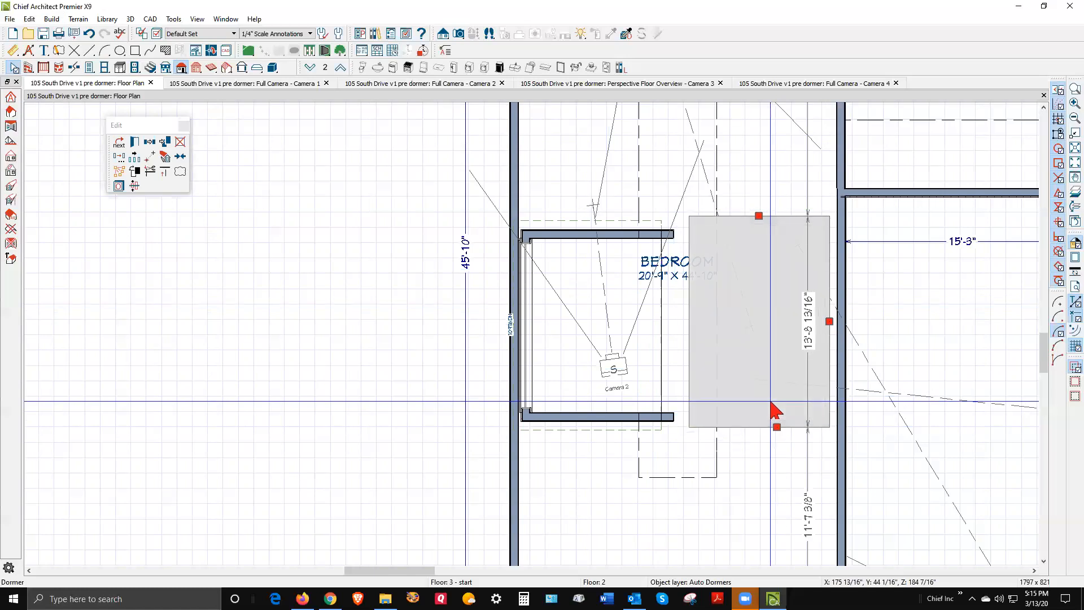
key("Down")
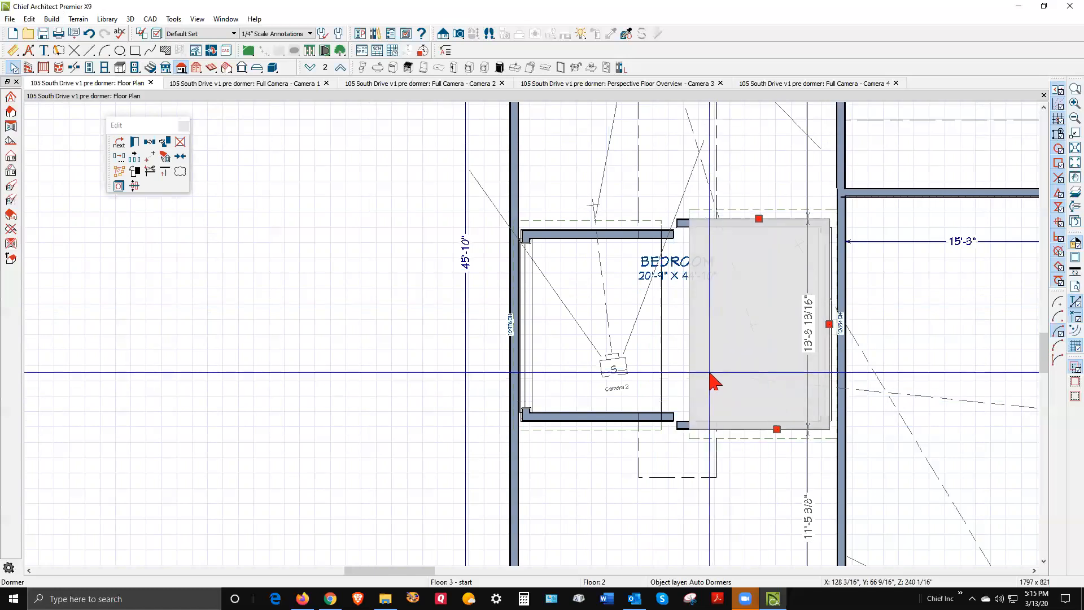
Try to narrow the original dormer to about 13'-2" so its side wall lines up with the opposite dormer.
left_click_drag(777, 429, 771, 421)
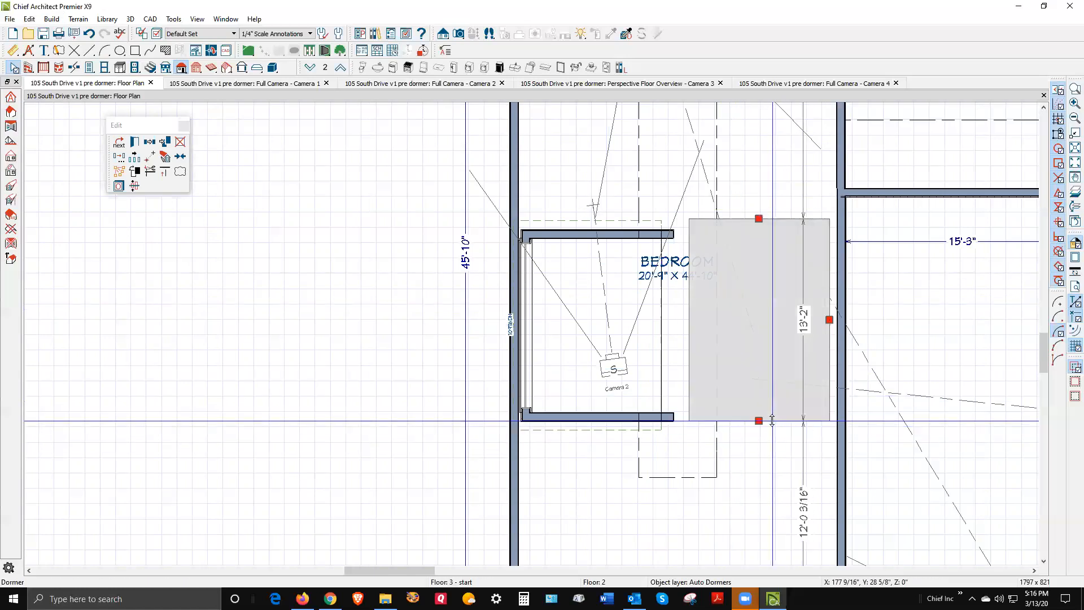
left_click(755, 423)
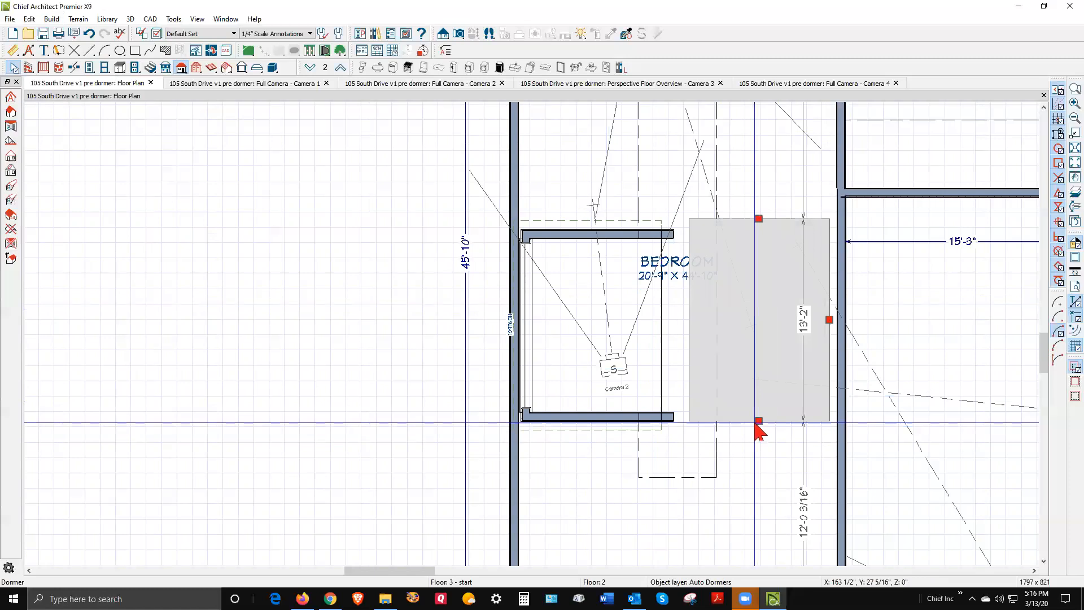
left_click(759, 431)
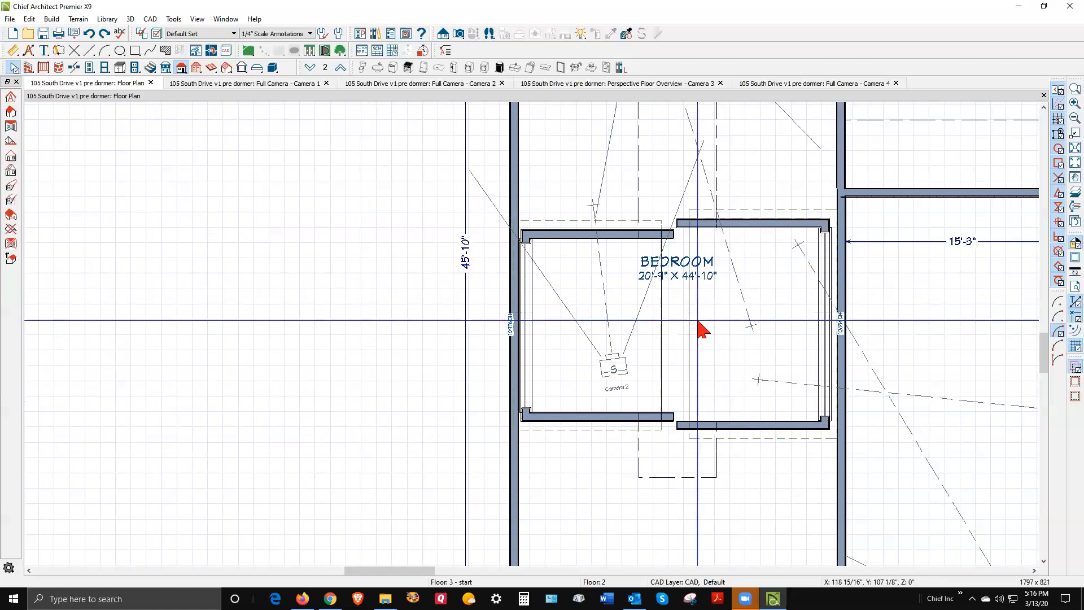
Delete Camera 2 from the second-floor plan and open the Camera 4 view looking into the long bedroom.
scroll(694, 463, "down", 1)
scroll(694, 463, "down", 1)
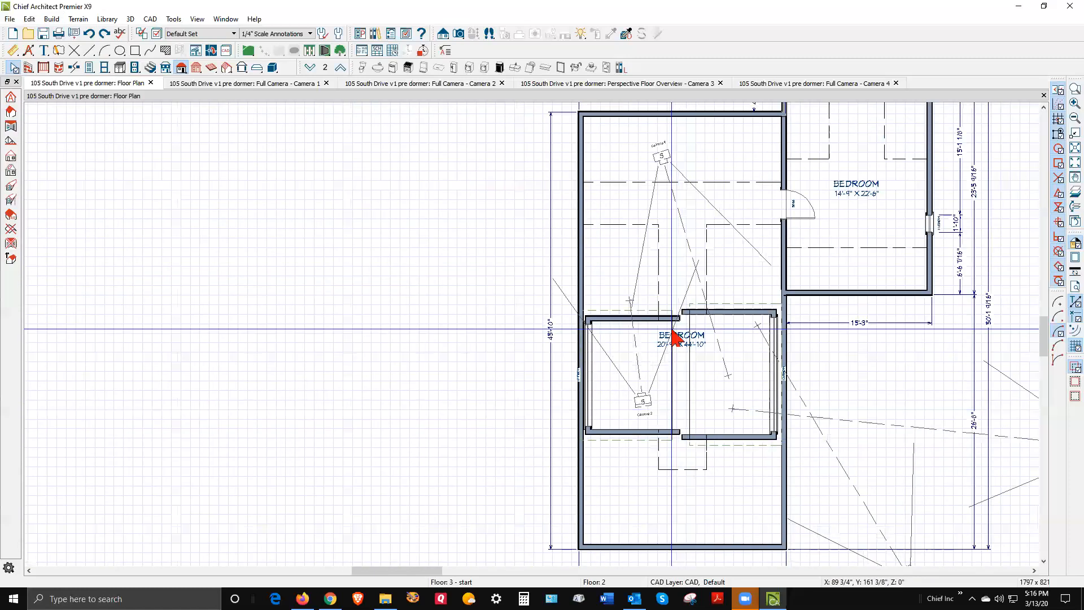
right_click(642, 405)
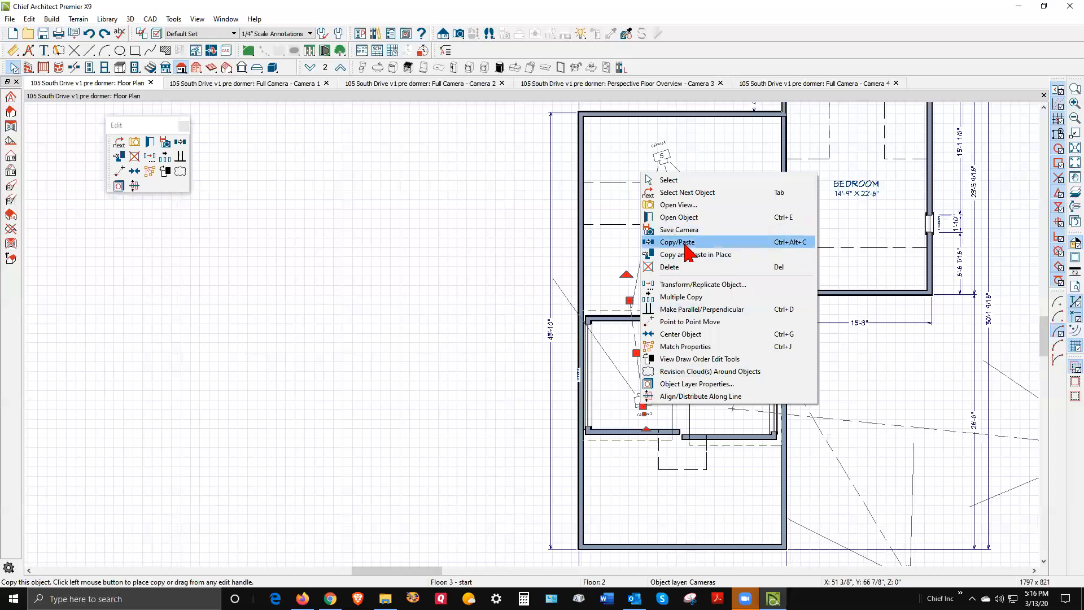
left_click(687, 272)
left_click(669, 158)
double_click(665, 152)
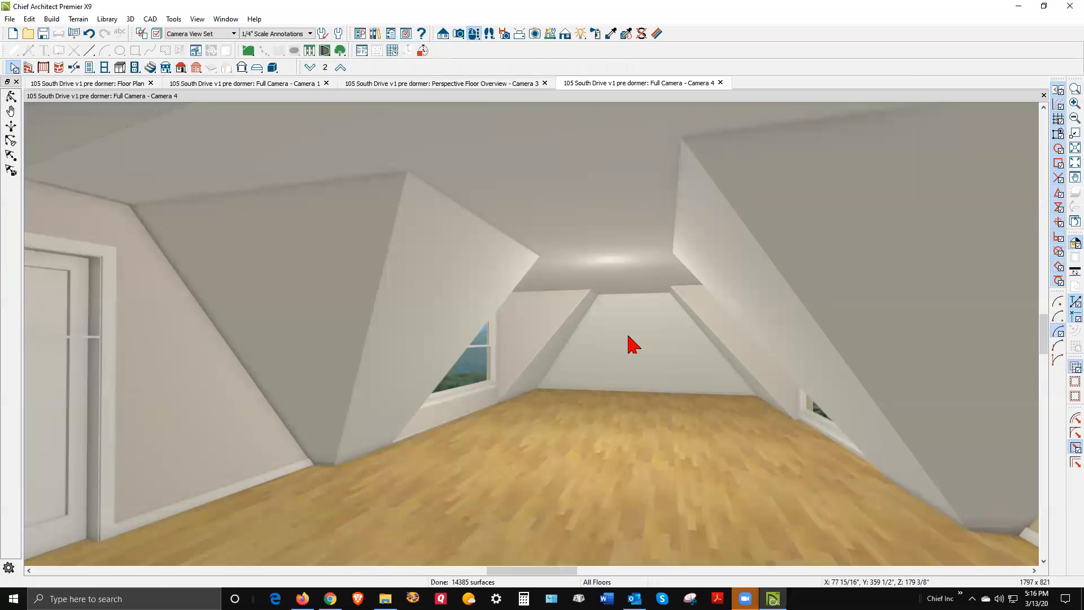
Change the wide window in the dormer on the bedroom's door side to a Triple Casement.
left_click(11, 97)
left_click_drag(261, 172, 226, 184)
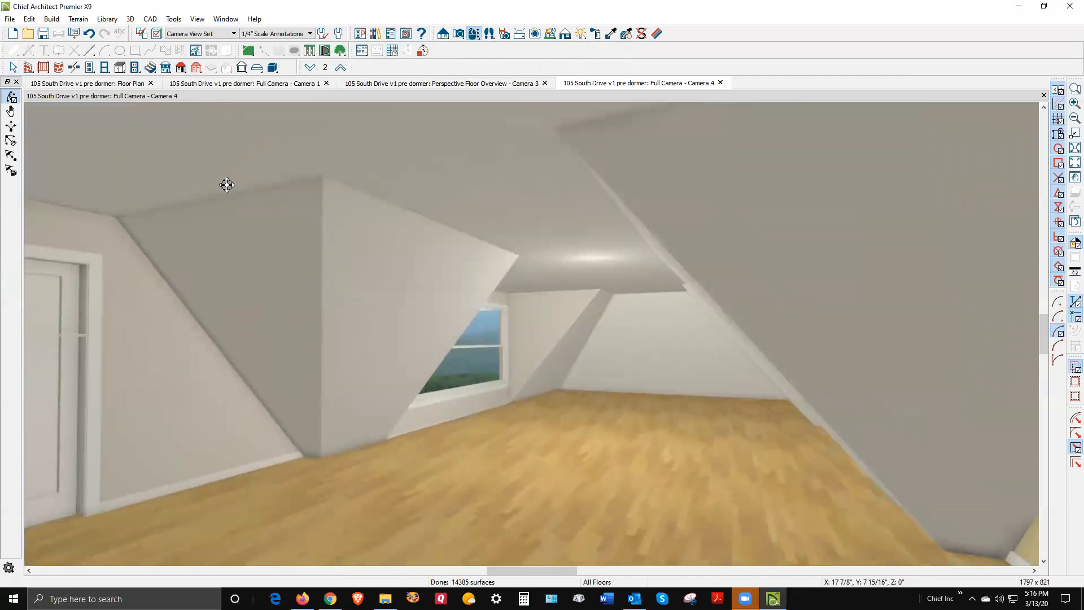
scroll(493, 309, "up", 5)
key("space")
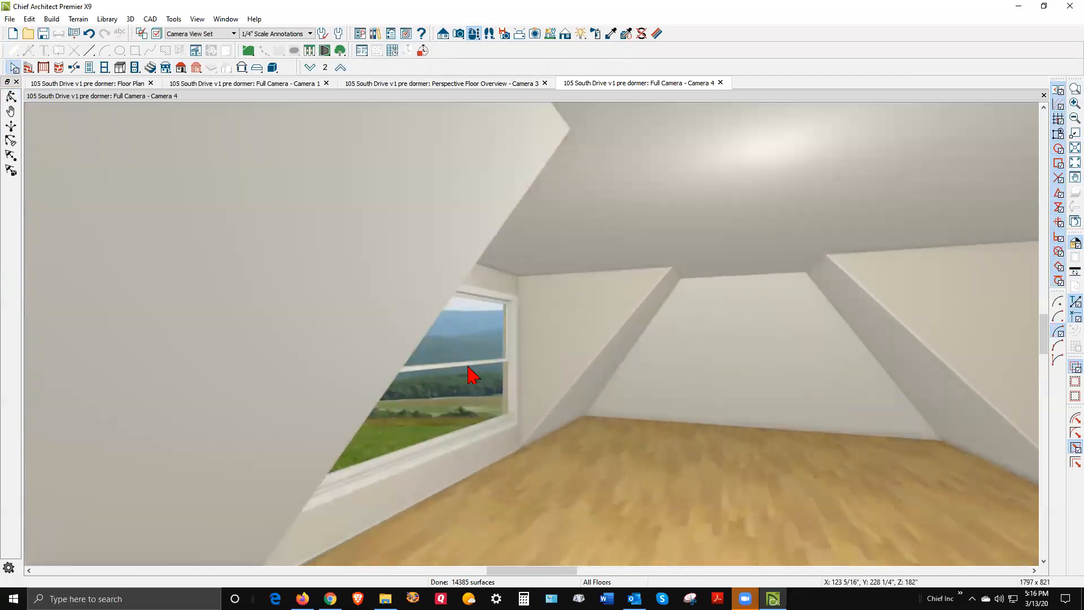
left_click(468, 366)
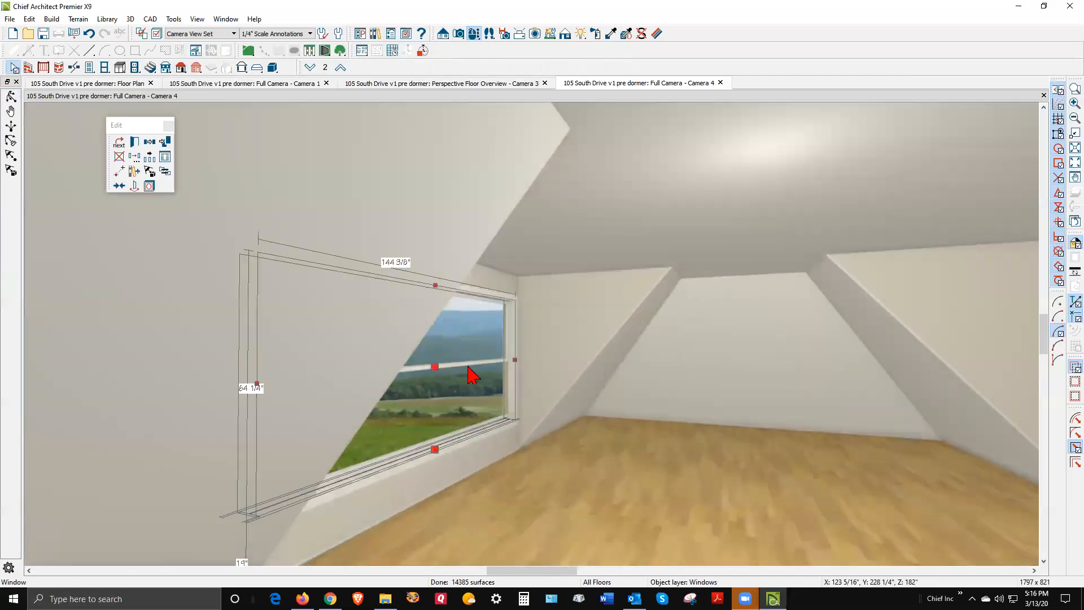
left_click(135, 144)
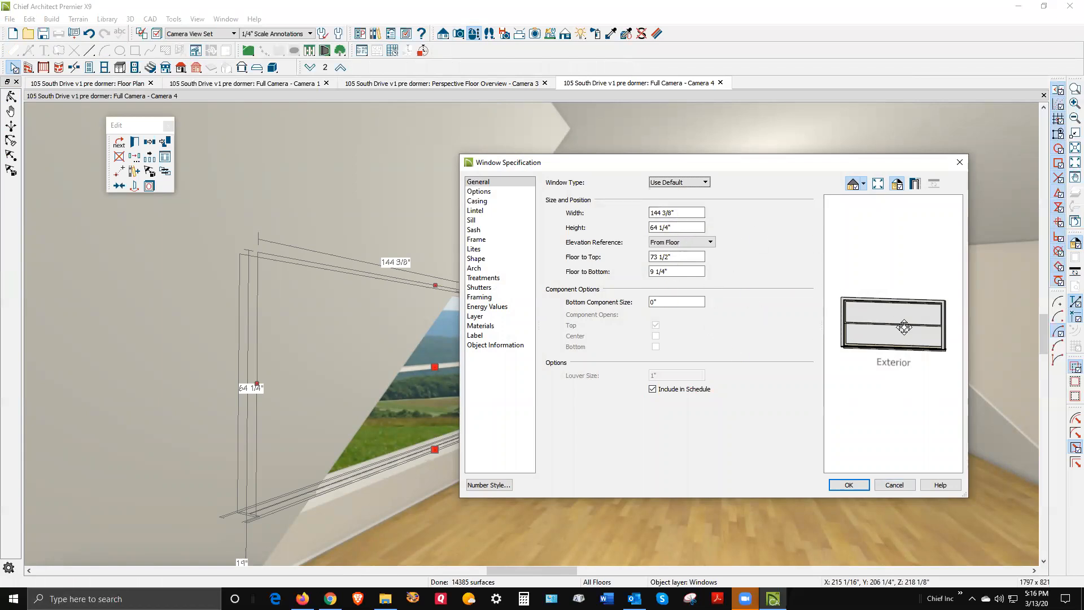
left_click(706, 183)
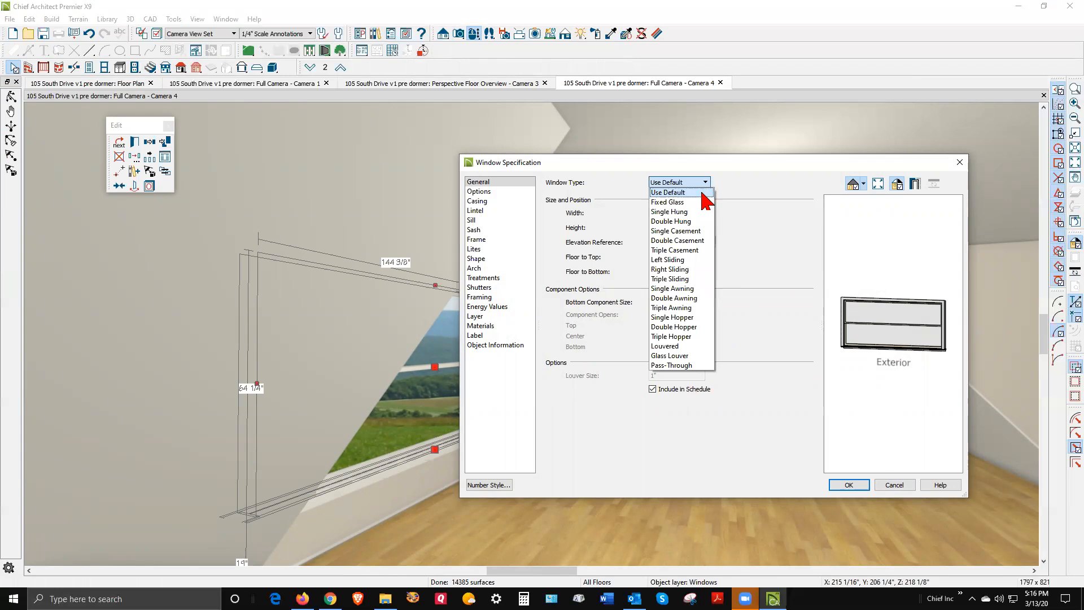
left_click(691, 250)
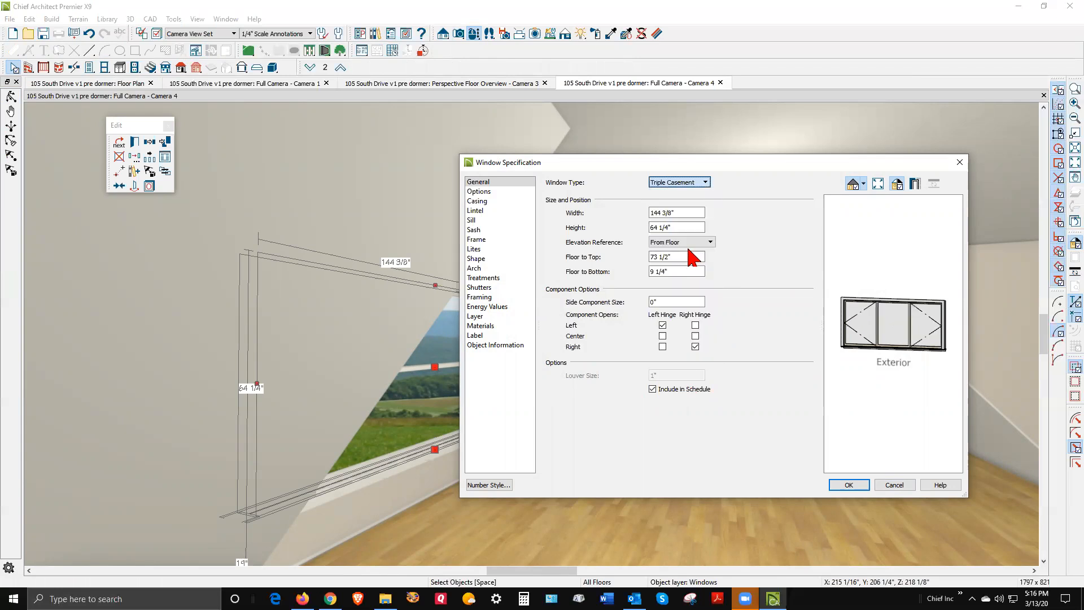
left_click(857, 487)
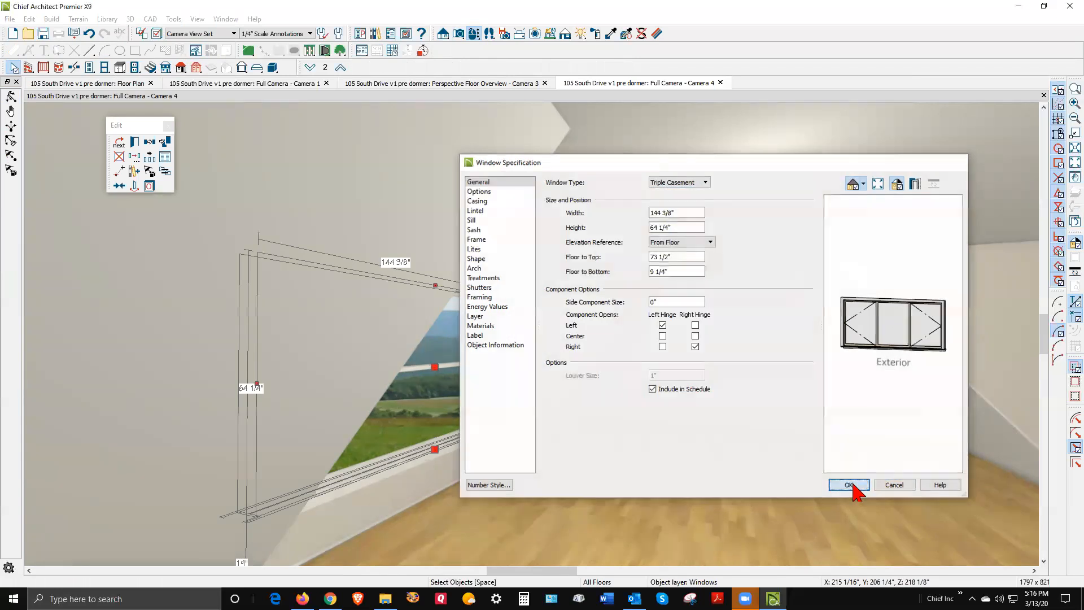
left_click(776, 446)
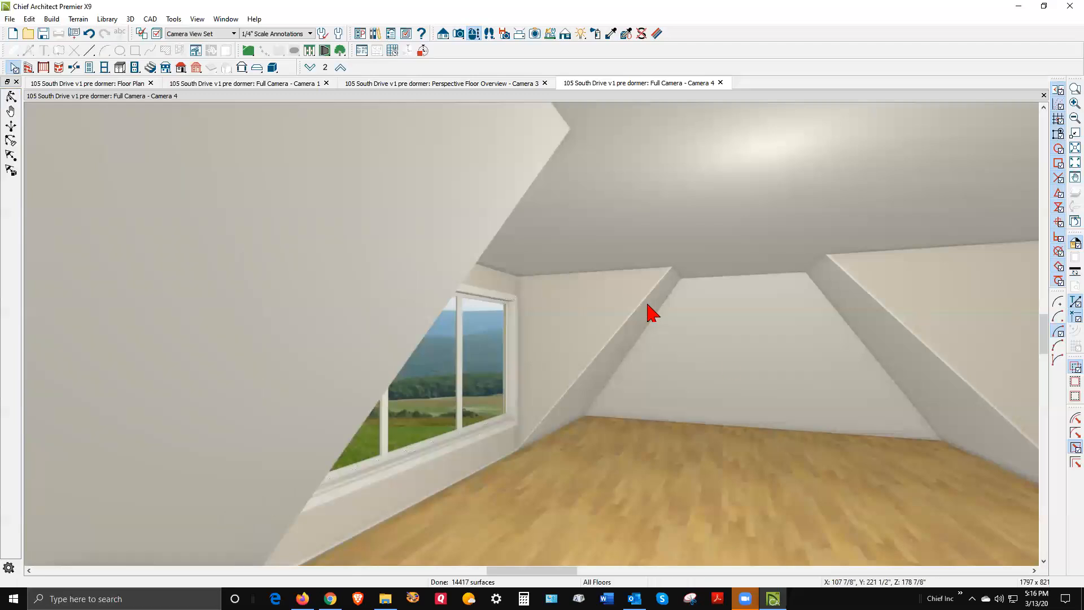
Change the window in the opposite dormer to a Triple Casement.
left_click(11, 97)
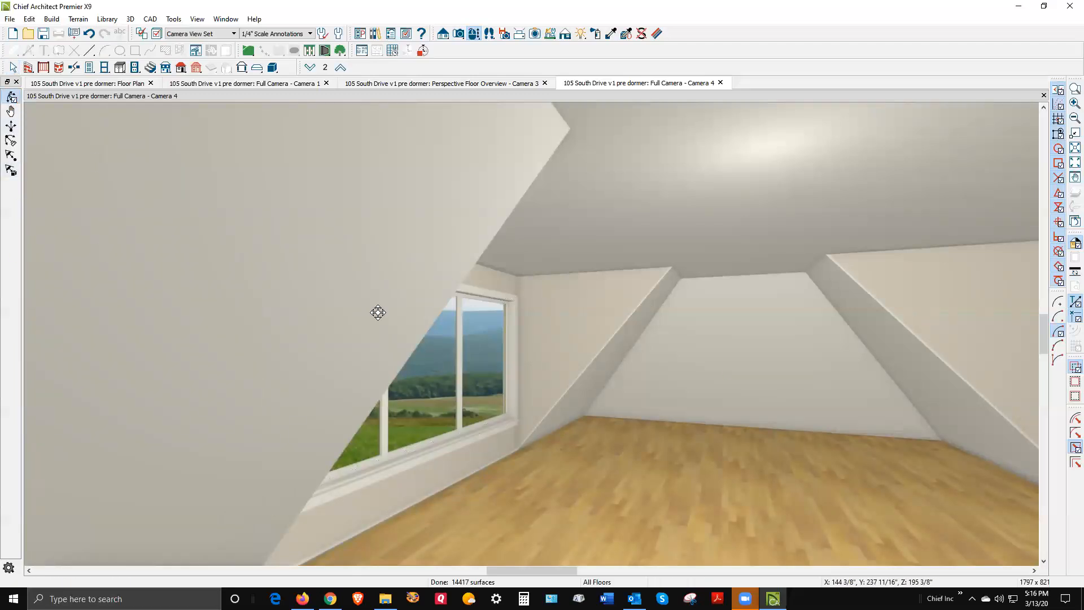
left_click_drag(447, 335, 474, 333)
key("space")
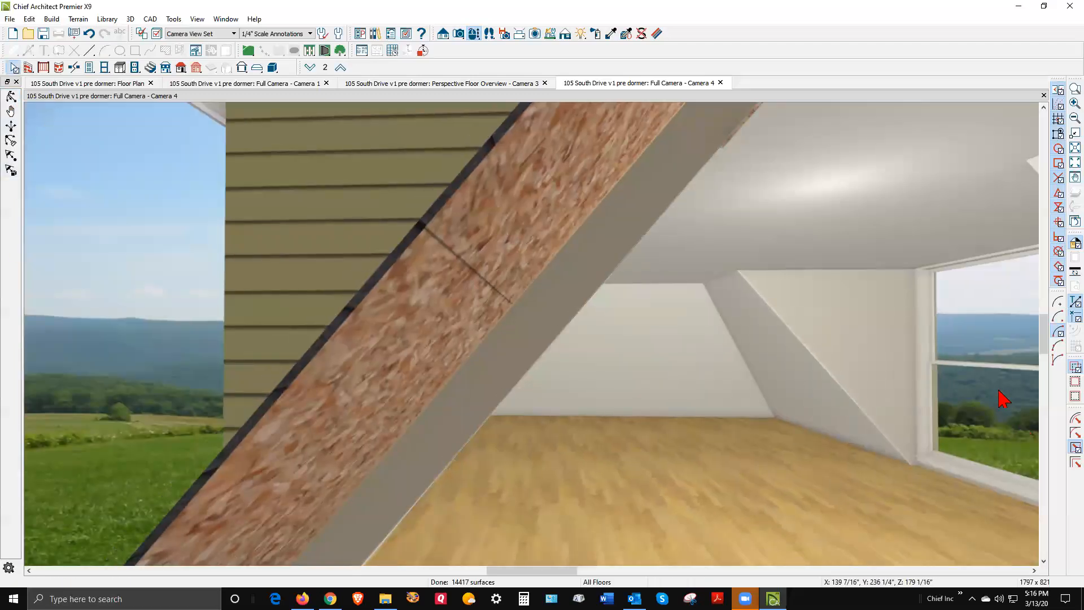
left_click(1002, 399)
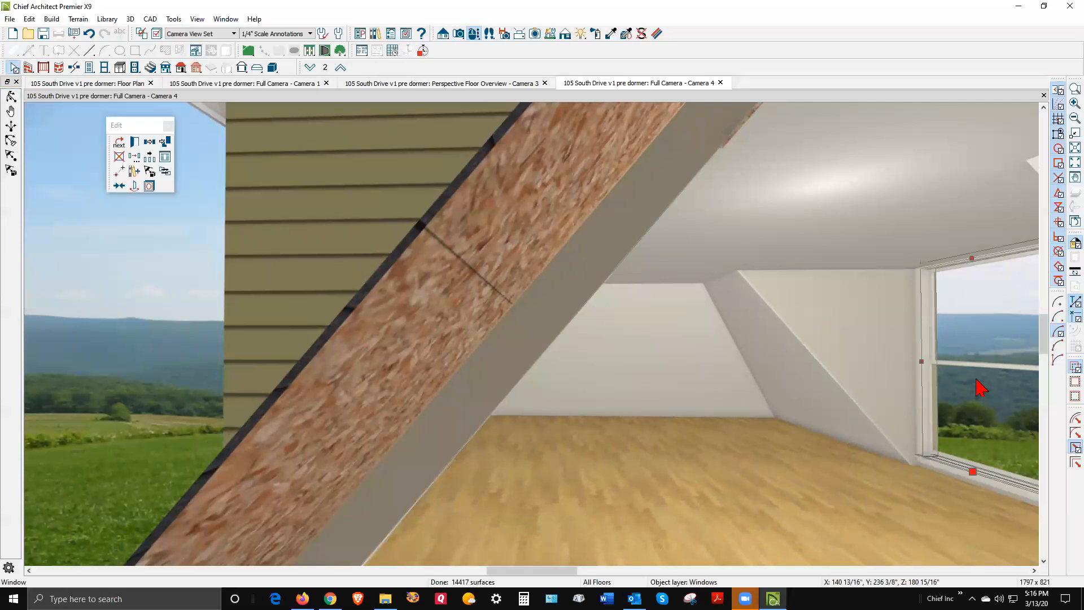
left_click(137, 142)
left_click(685, 184)
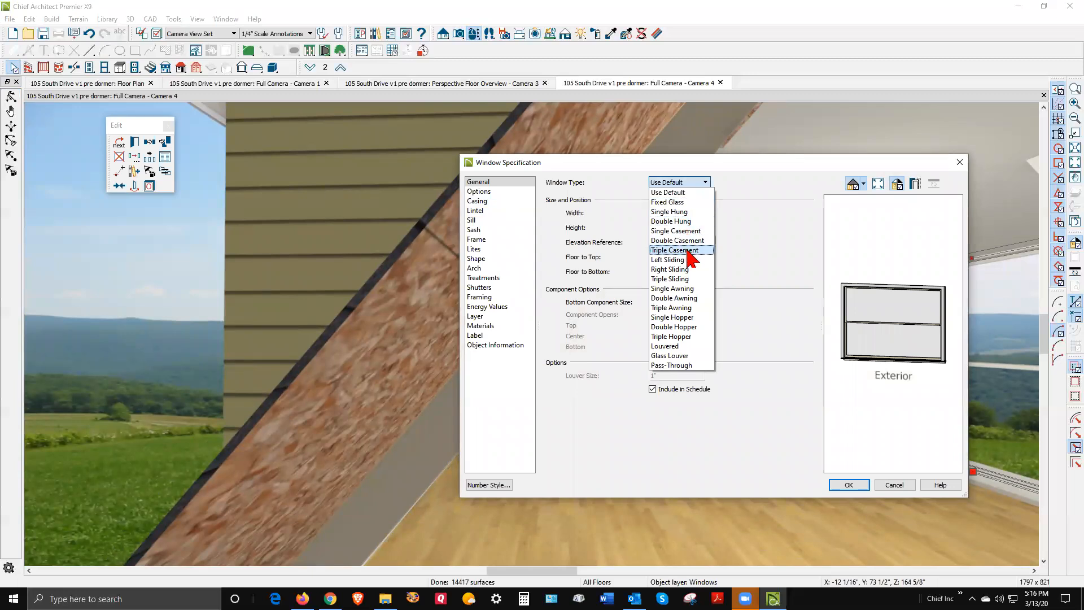
left_click(689, 251)
left_click(848, 485)
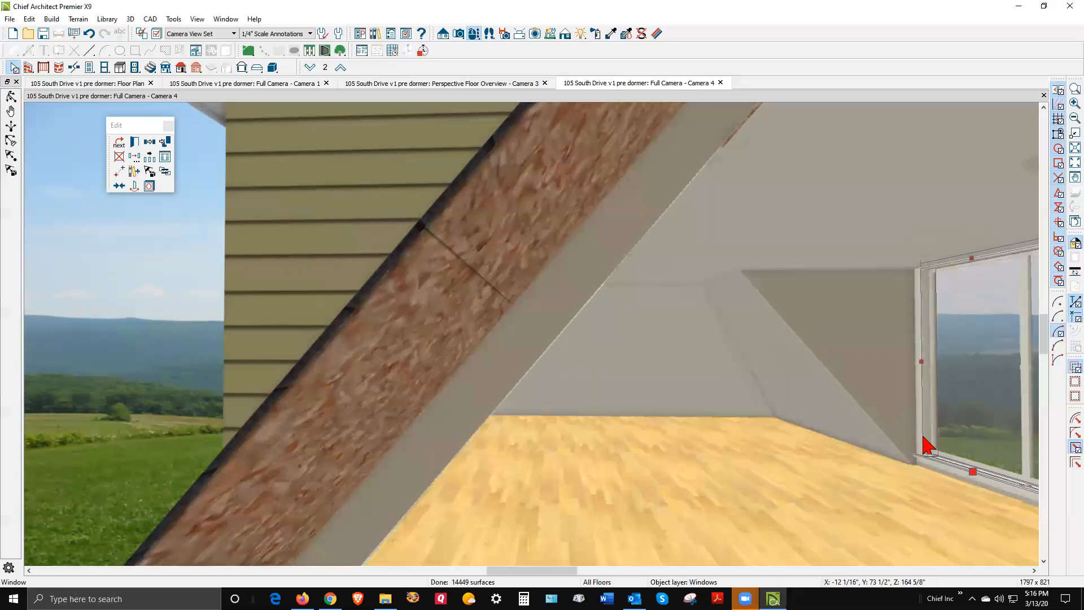
Lower the top edge and raise the sill of the opposite dormer's window.
left_click_drag(968, 259, 964, 273)
left_click_drag(968, 326, 968, 326)
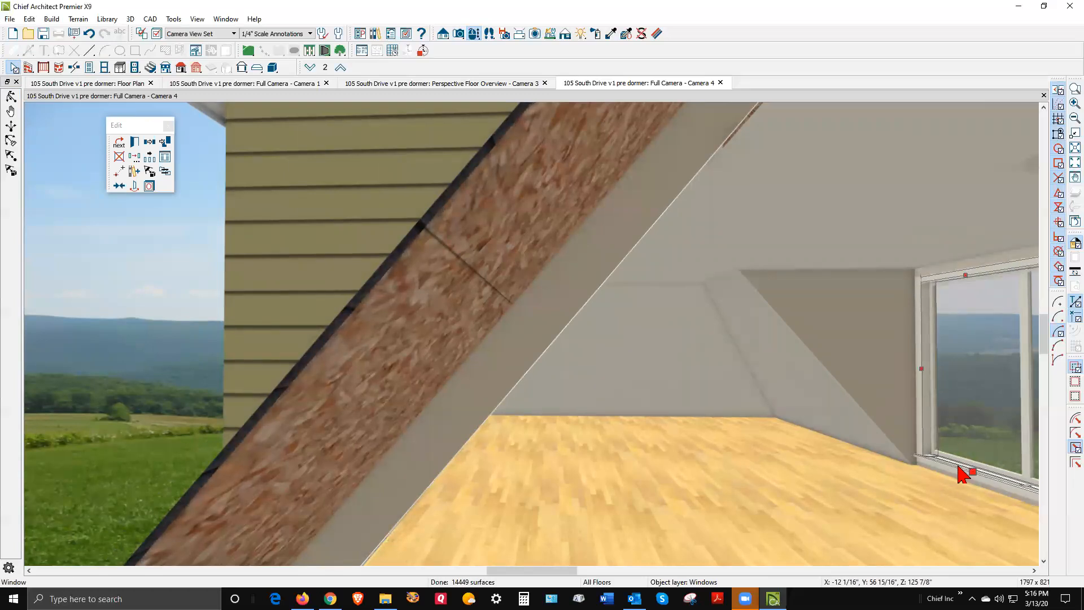
left_click_drag(971, 463, 963, 442)
key("Escape")
scroll(594, 354, "down", 1)
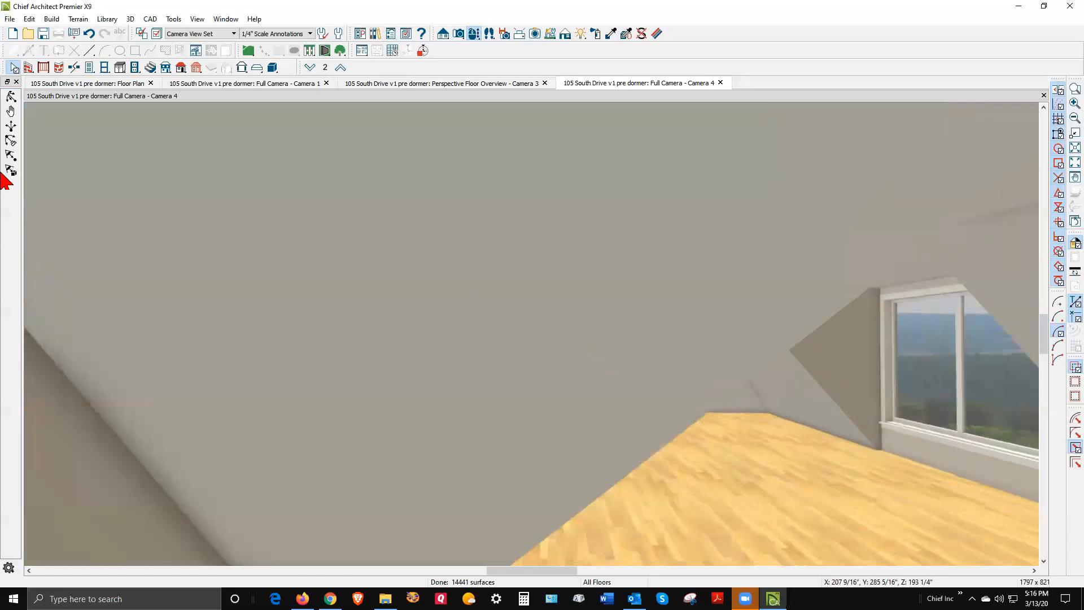
From outside the house, move the small gable window about 1'-10" toward the centre of the gable.
left_click(11, 98)
left_click_drag(177, 201, 434, 205)
scroll(443, 215, "down", 6)
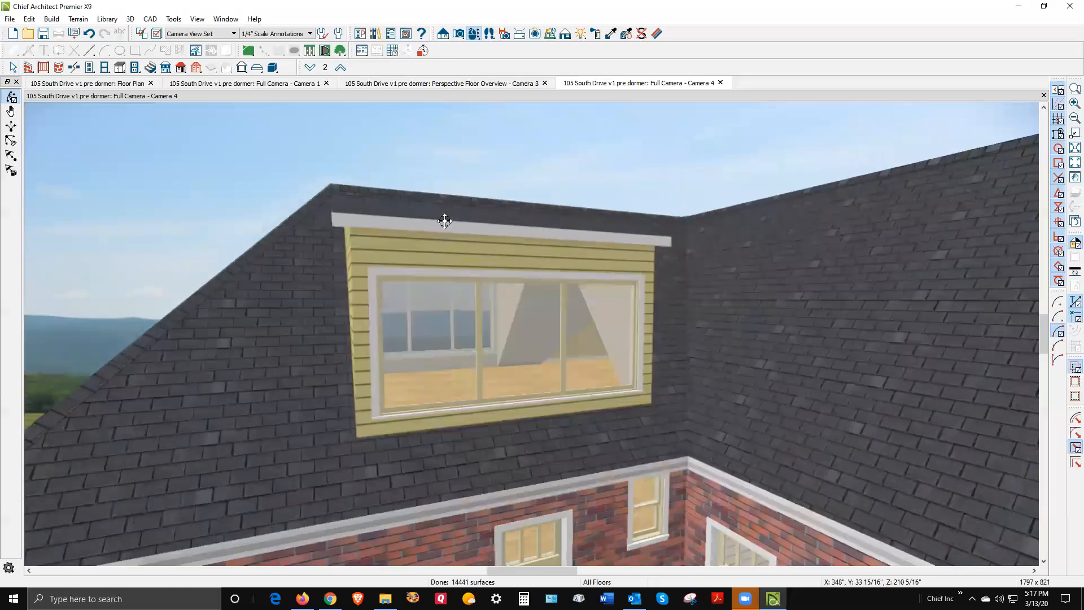
left_click_drag(694, 240, 604, 256)
scroll(626, 268, "up", 3)
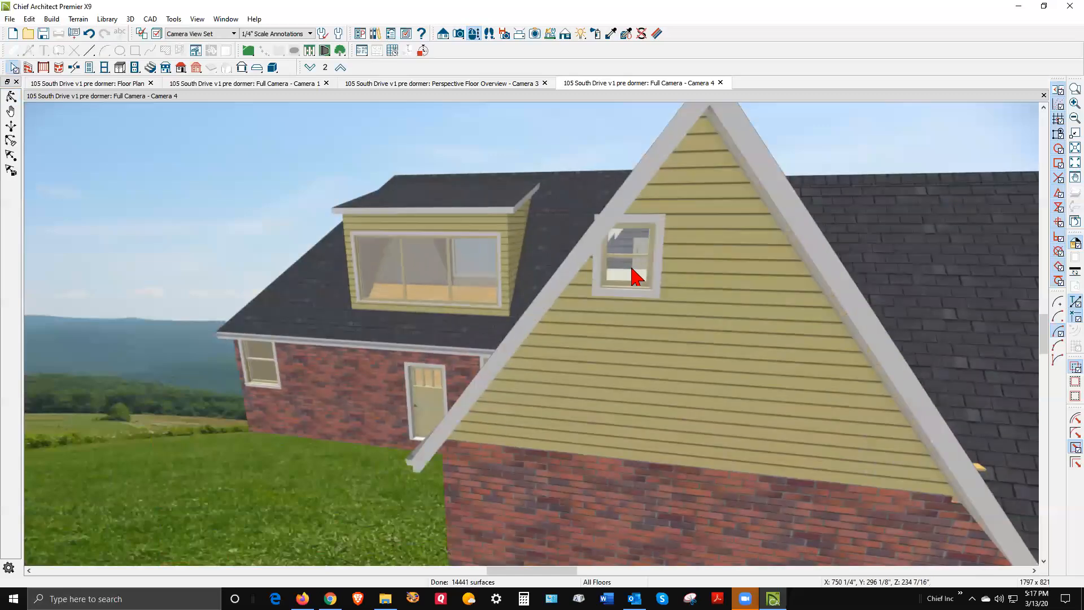
key("space")
left_click(628, 260)
left_click_drag(656, 259, 679, 259)
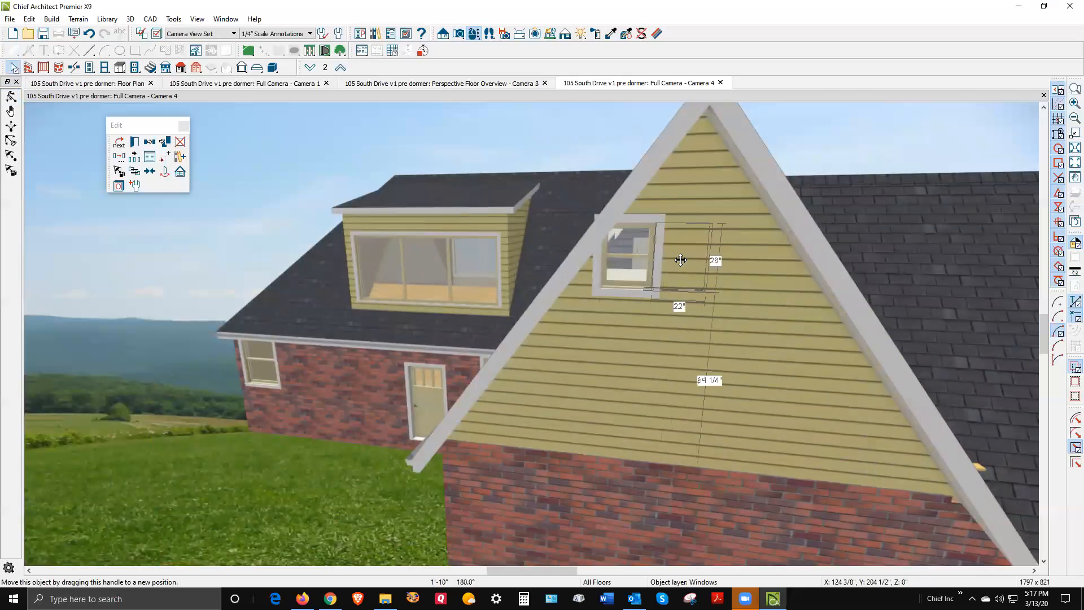
Paint the front wall and the adjoining side wall of the blue-grey dormer with the house's Tan2 Siding.
scroll(617, 227, "down", 5)
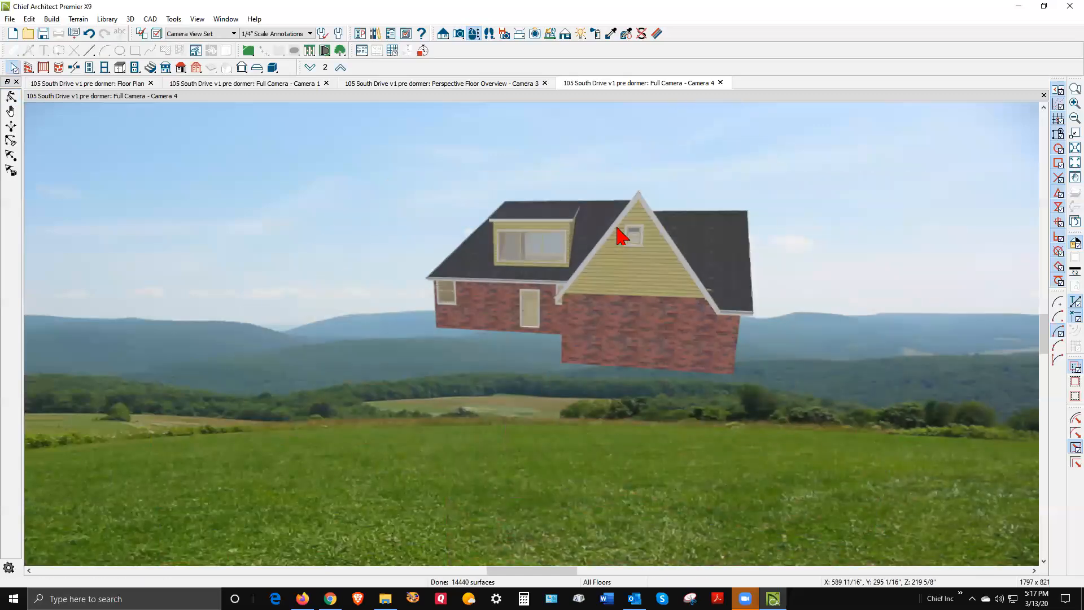
left_click(11, 96)
left_click_drag(511, 200, 143, 230)
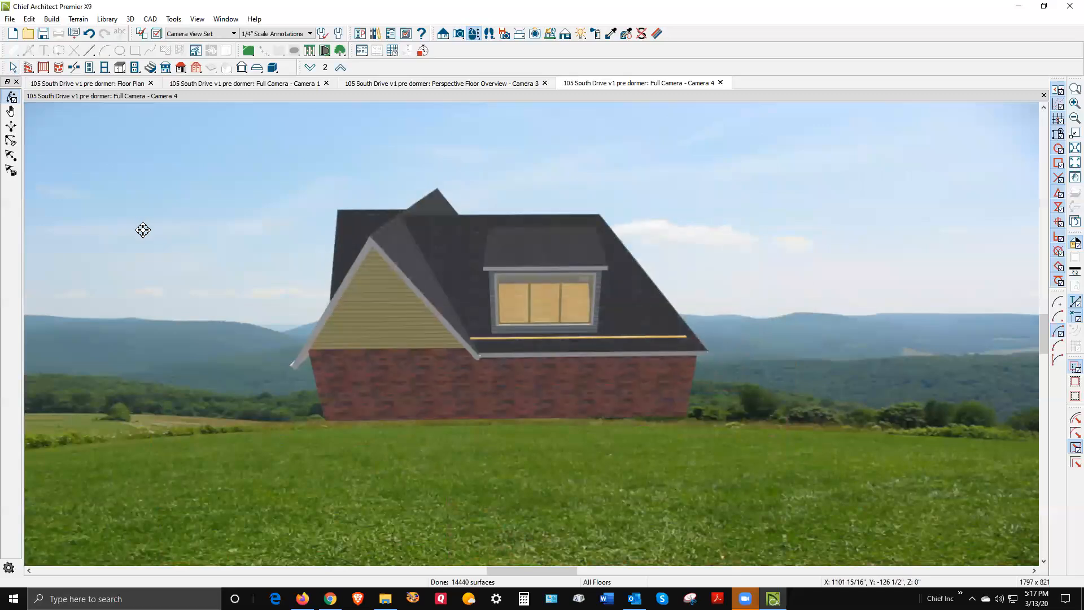
scroll(456, 325, "up", 5)
key("space")
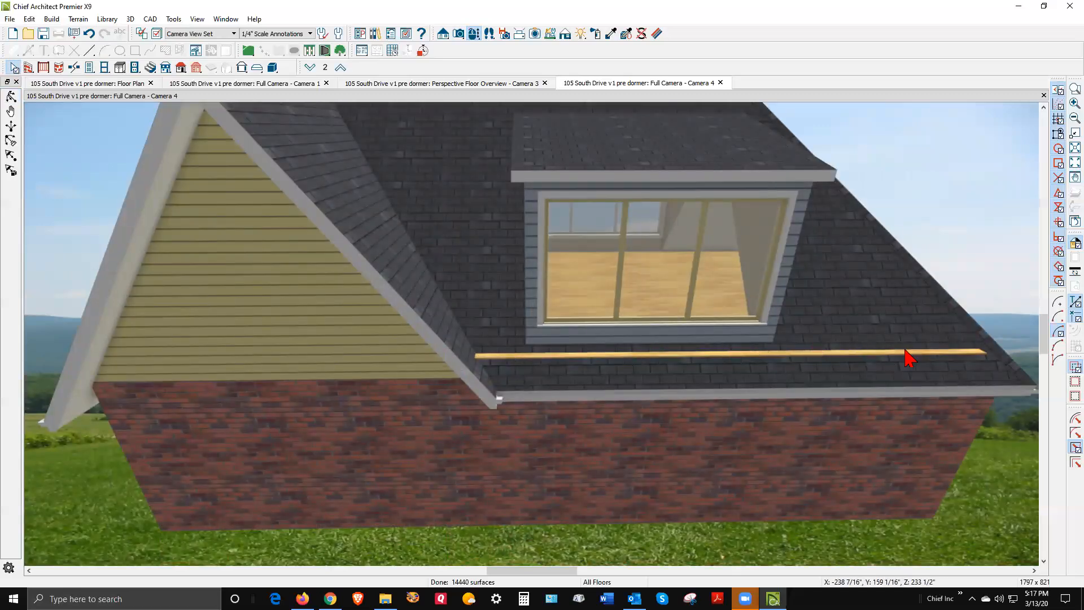
left_click(11, 97)
left_click_drag(385, 218, 269, 256)
key("space")
left_click(612, 34)
left_click(524, 259)
left_click(277, 300)
scroll(550, 186, "down", 5)
scroll(367, 240, "up", 5)
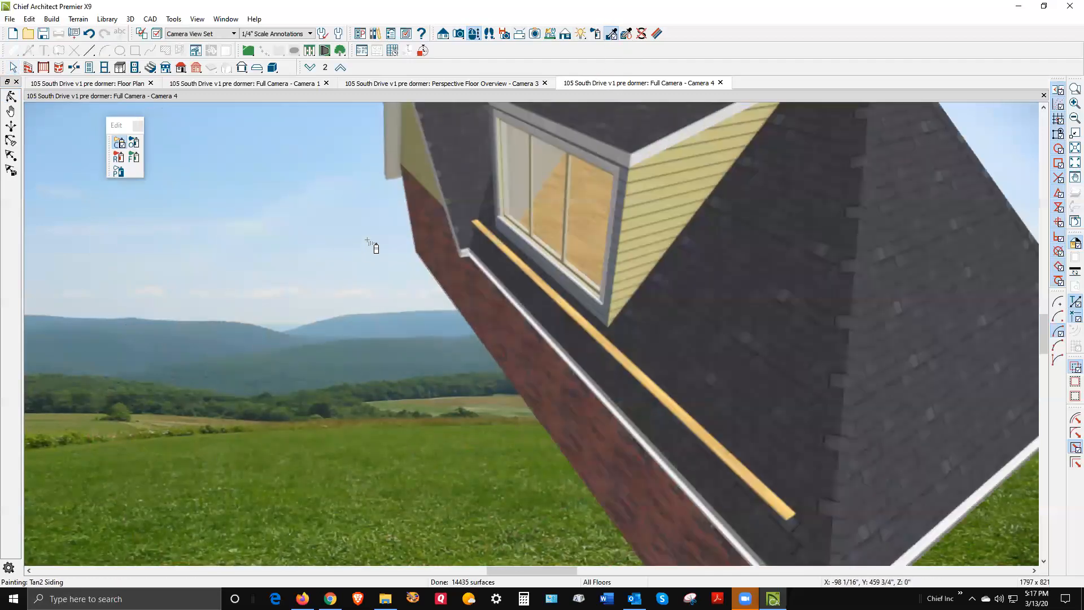
scroll(370, 245, "up", 2)
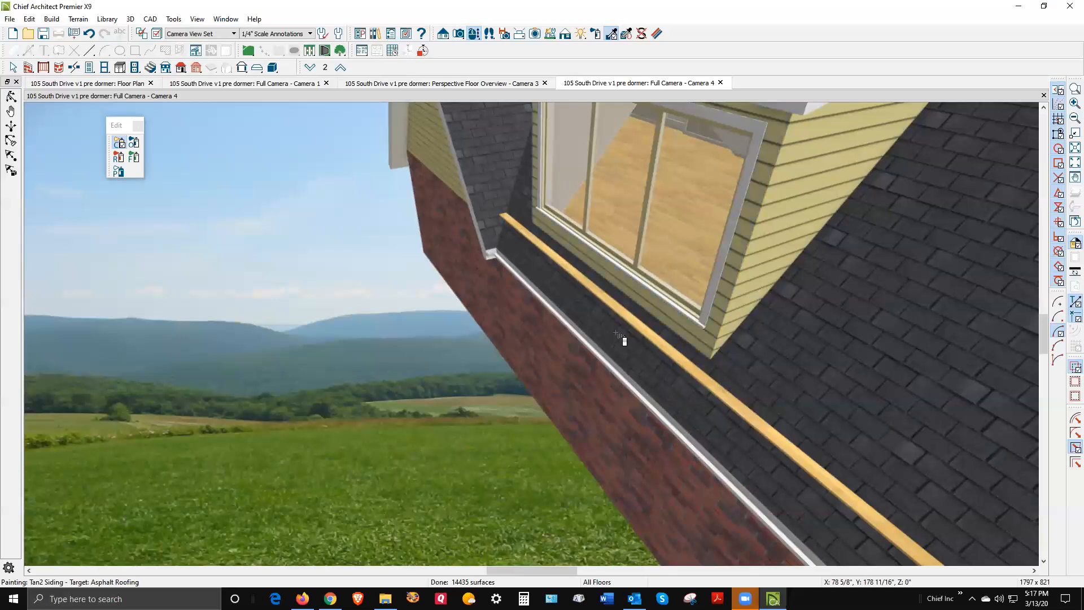
Paint the remaining blue-grey side wall of the same dormer with the gable's Tan2 Siding.
scroll(452, 294, "down", 5)
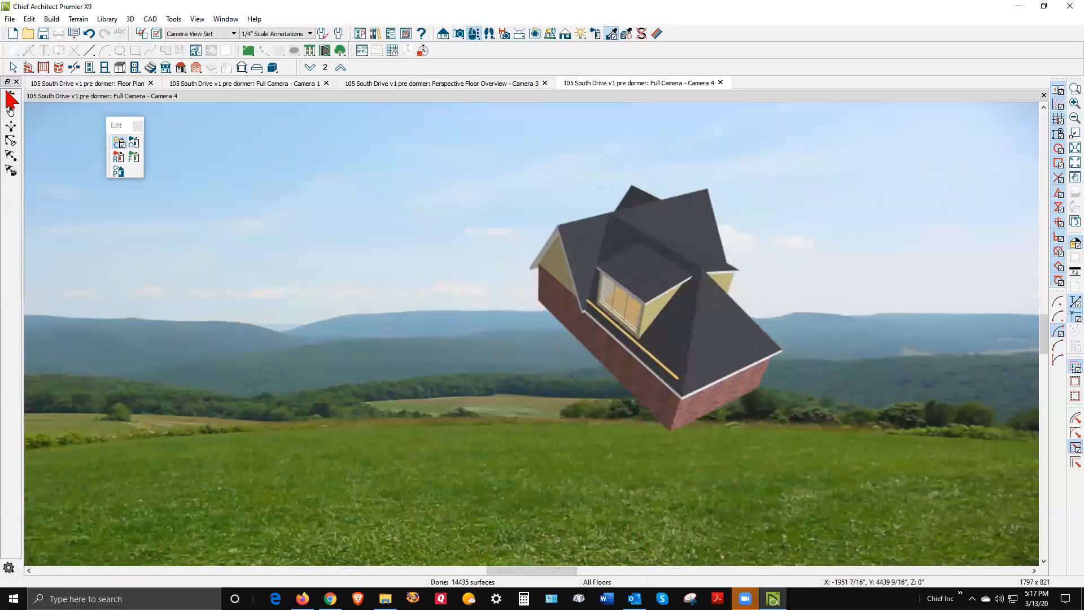
left_click_drag(220, 252, 519, 242)
scroll(518, 242, "up", 5)
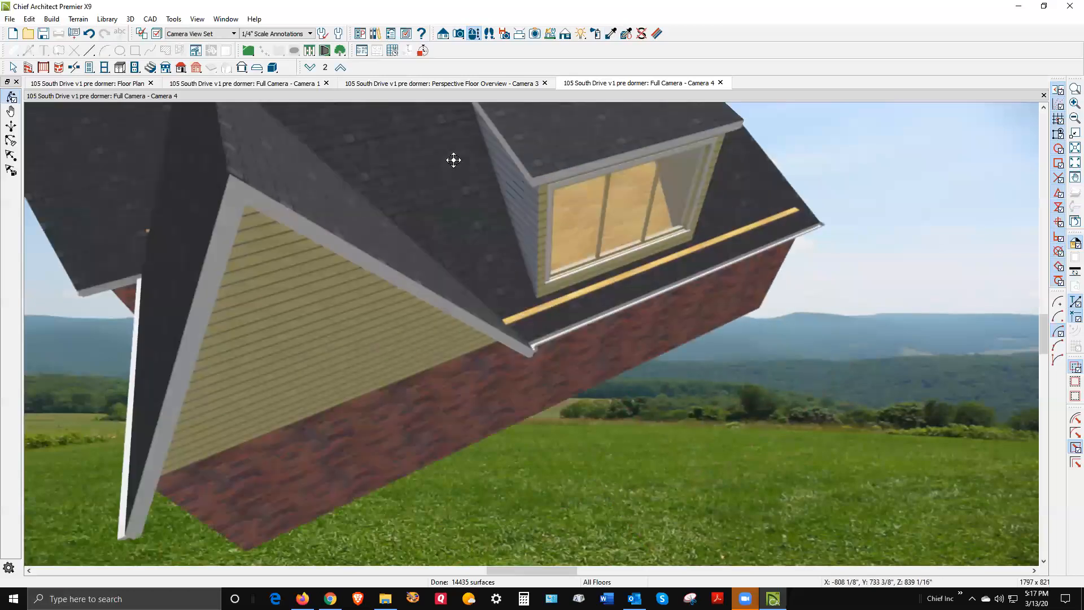
left_click(611, 34)
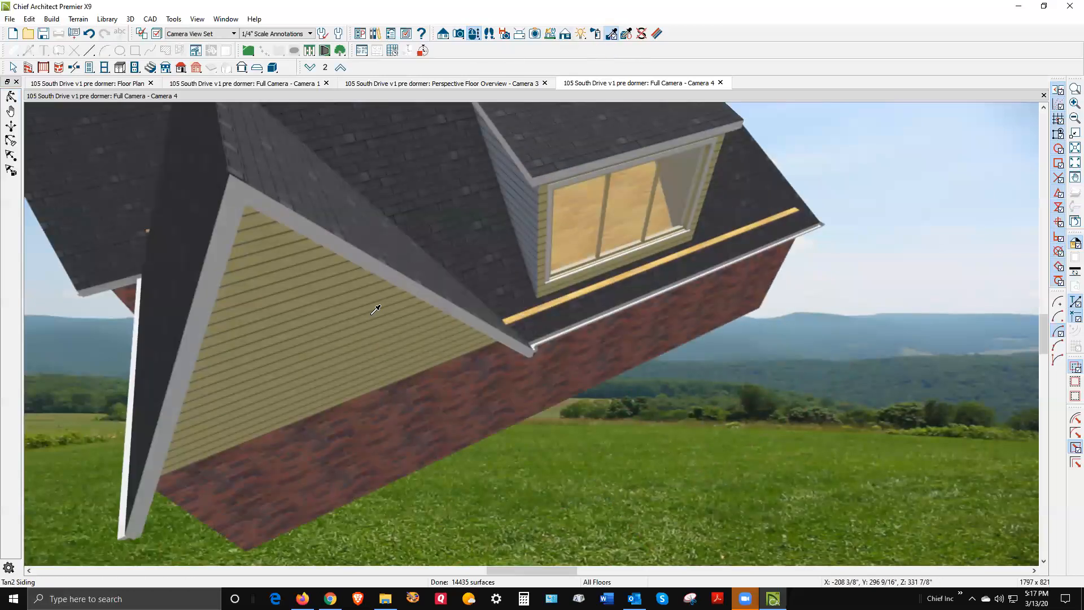
left_click(375, 308)
left_click(532, 221)
key("Escape")
scroll(536, 307, "up", 2)
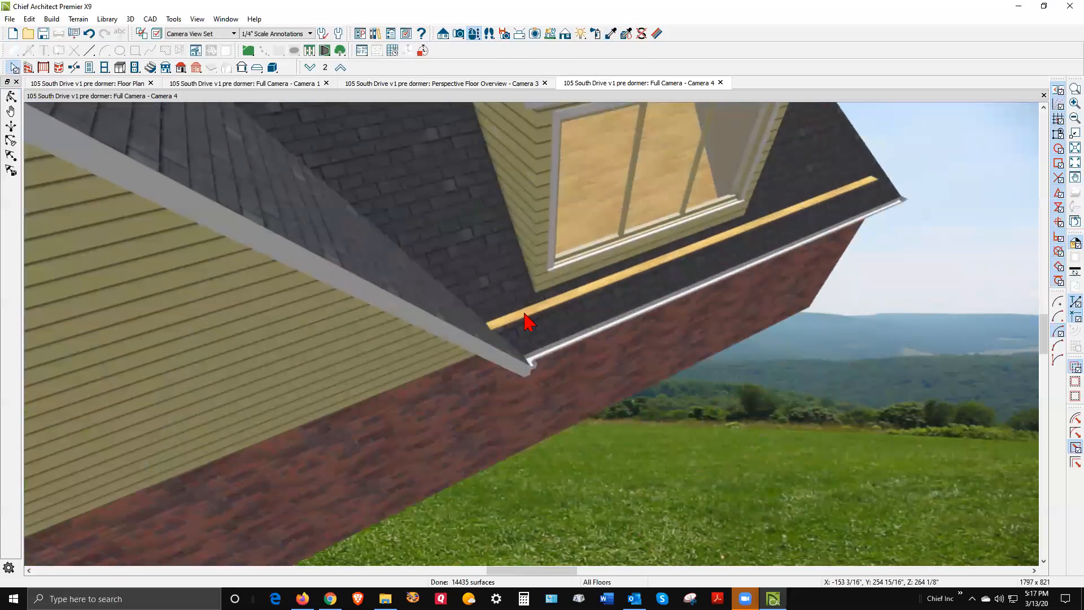
In the floor plan, draw a straight interior wall just inside the outer wall, from the dormer's upper corner to the bedroom's upper wall.
key("ctrl+Tab")
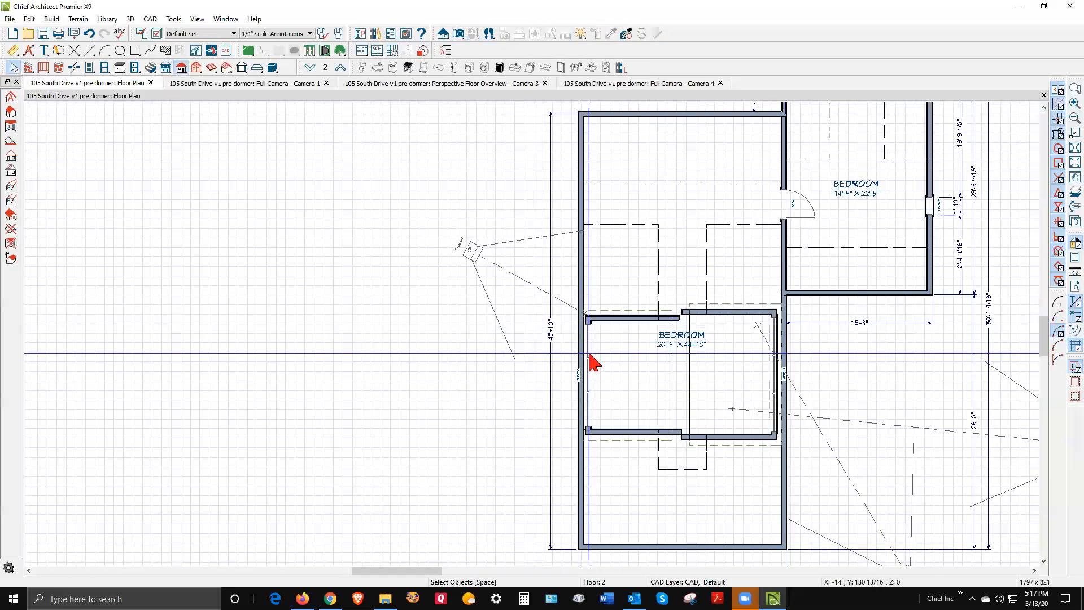
scroll(595, 347, "up", 2)
scroll(569, 306, "down", 1)
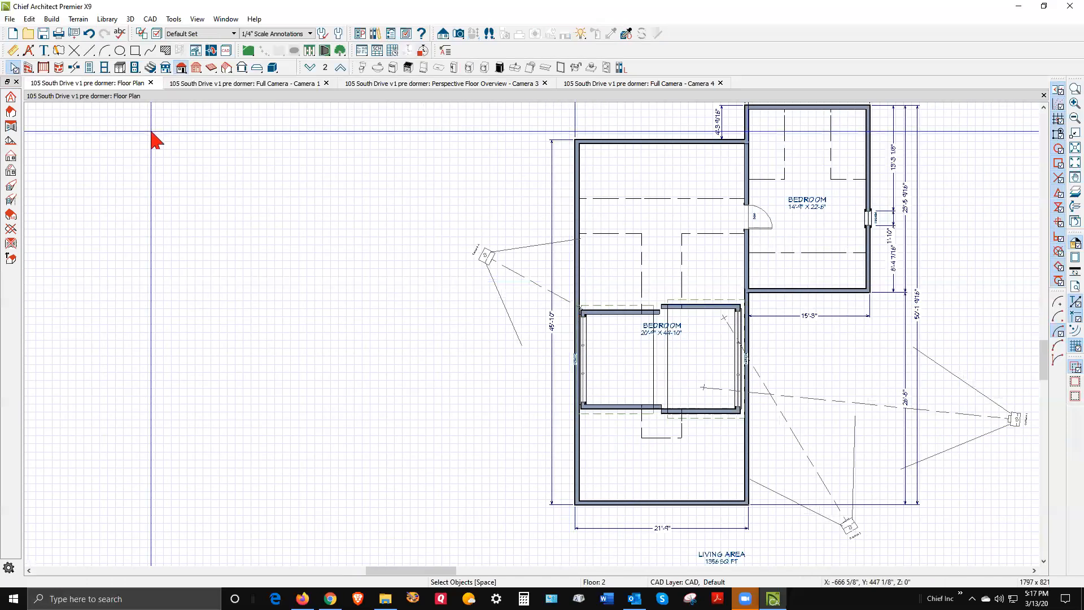
left_click(28, 68)
left_click(12, 111)
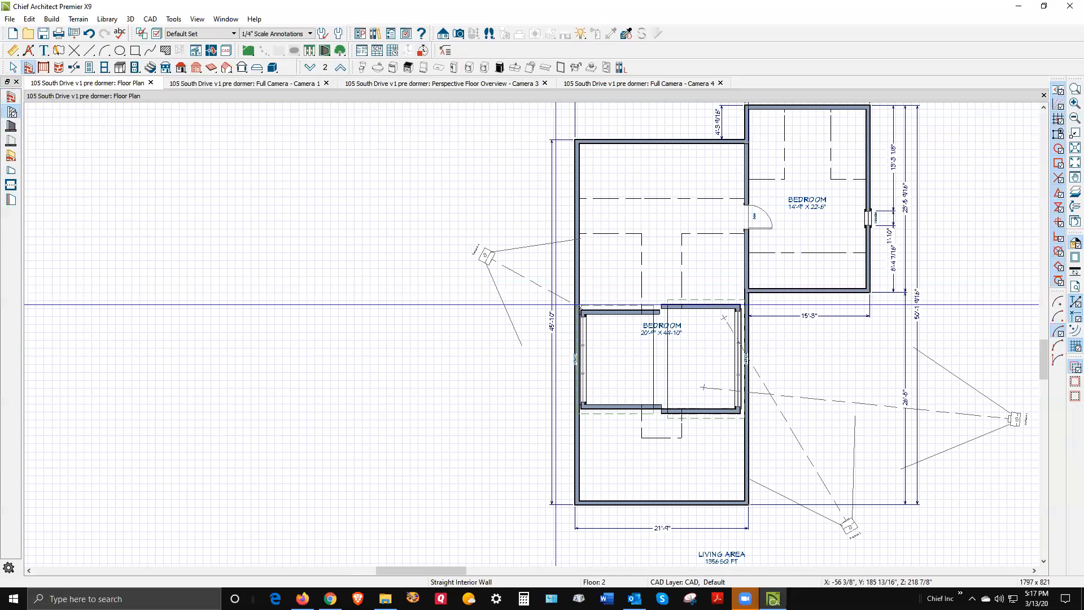
left_click(579, 310)
left_click(591, 146)
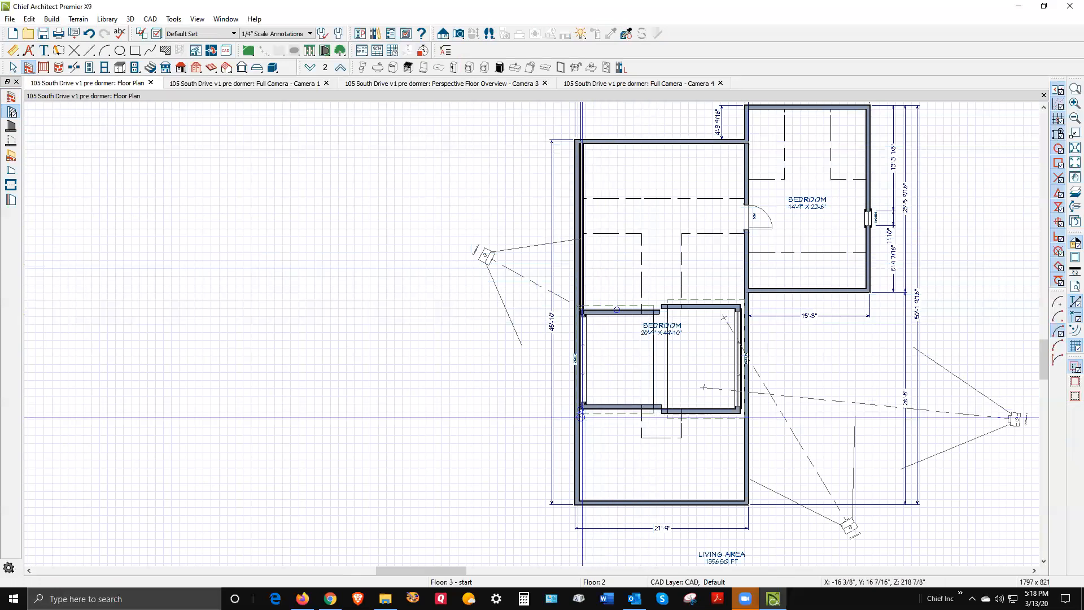
Draw another straight interior wall along the outer wall, from the dormer's lower corner to the bedroom's lower corner.
left_click(580, 410)
left_click(578, 504)
key("space")
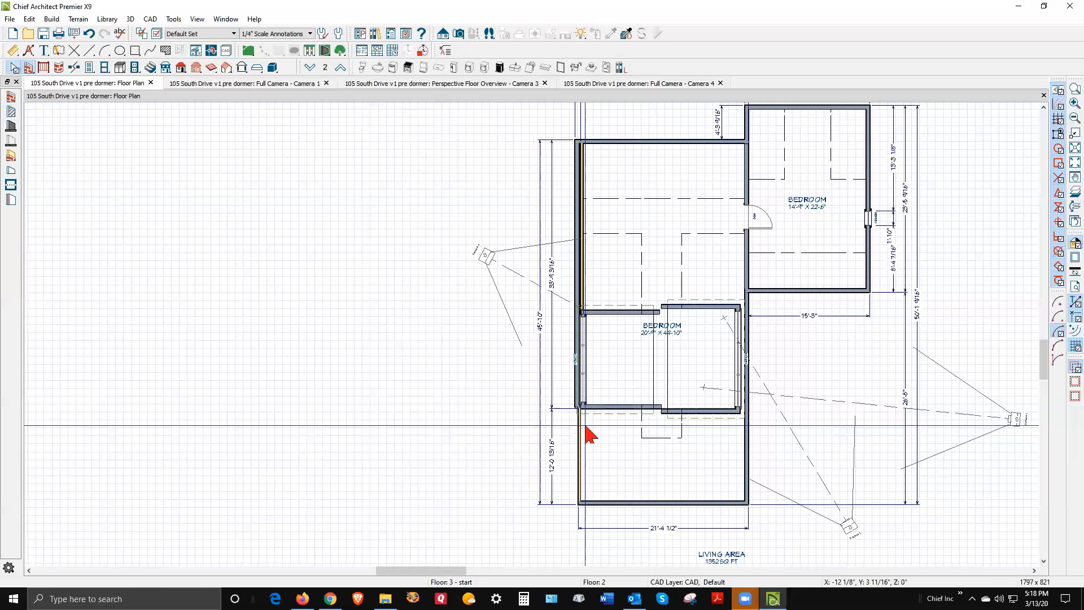
Delete the outer wall segment that runs from the bedroom's upper corner down to just above the dormer.
left_click(575, 299)
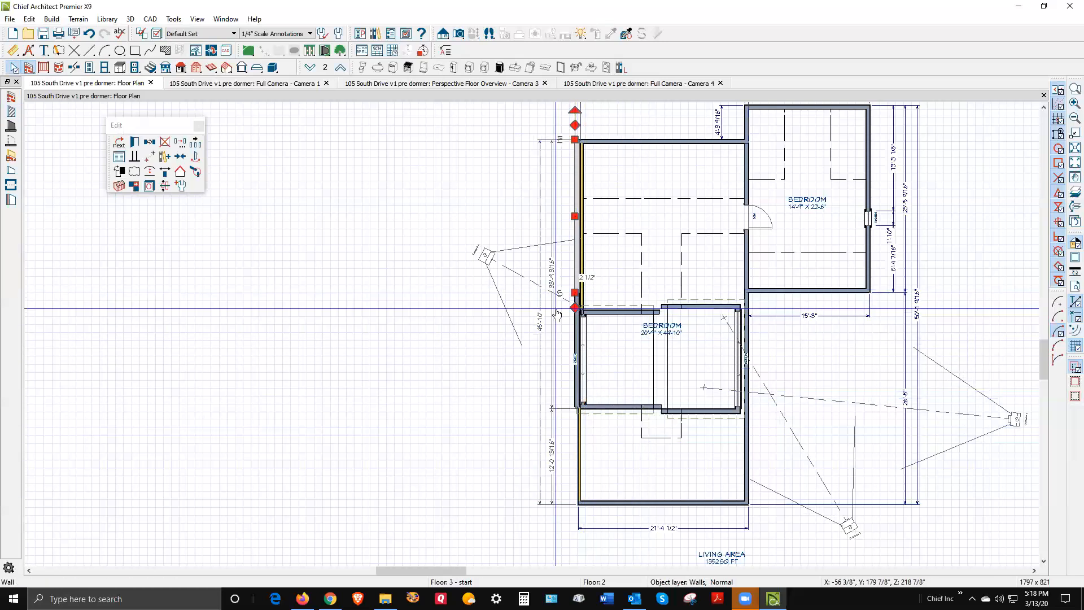
key("Delete")
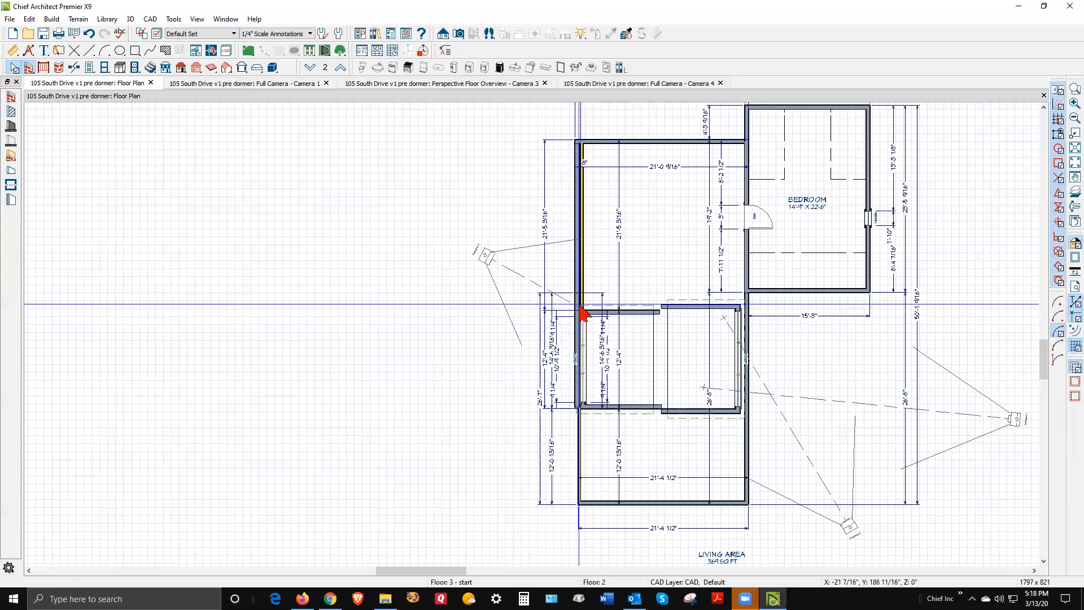
Inspect the dormer's corner and side wall from outside in the full camera views, and return to the floor plan.
key("ctrl+Tab")
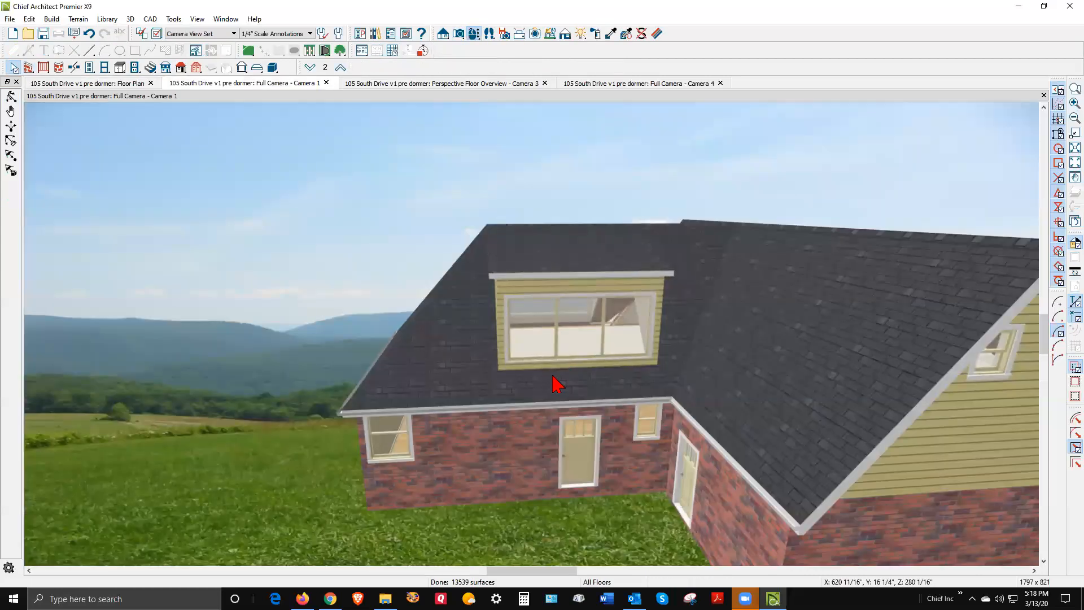
left_click(11, 97)
left_click_drag(157, 213, 498, 226)
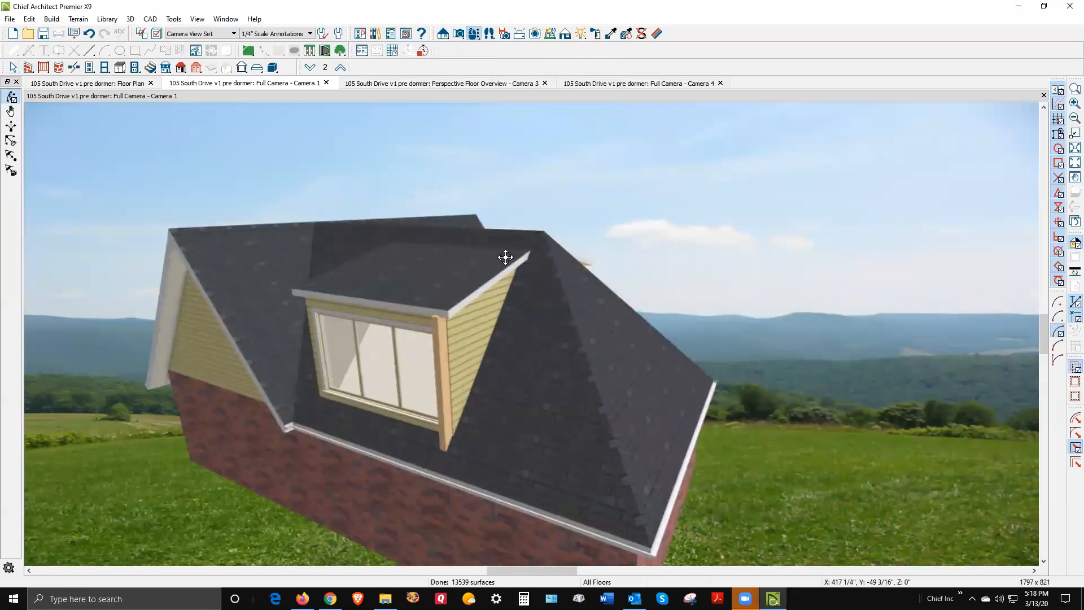
left_click_drag(428, 403, 354, 446)
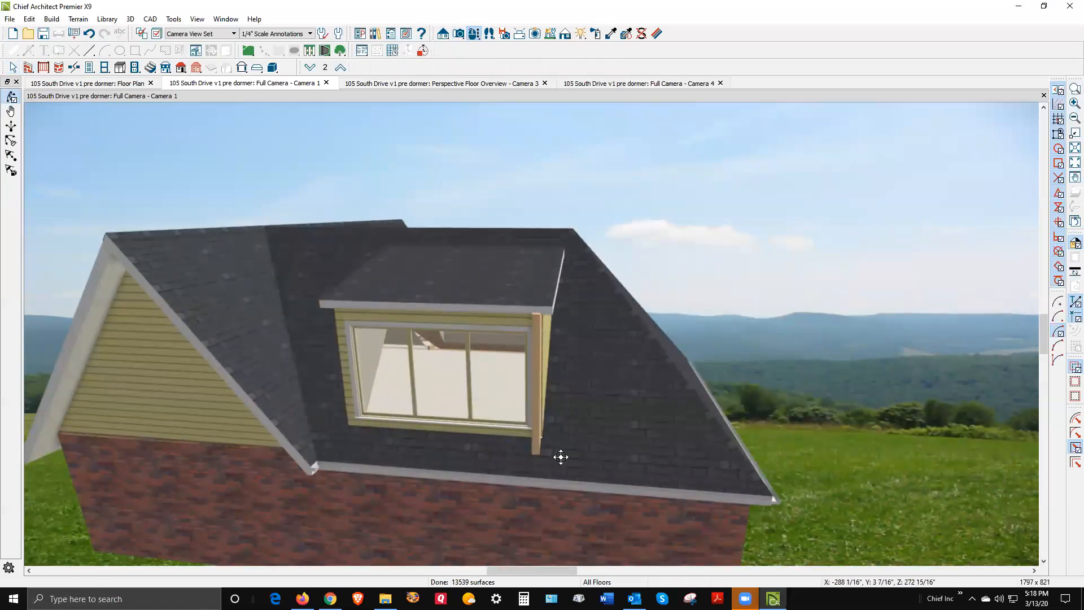
key("space")
left_click(541, 445)
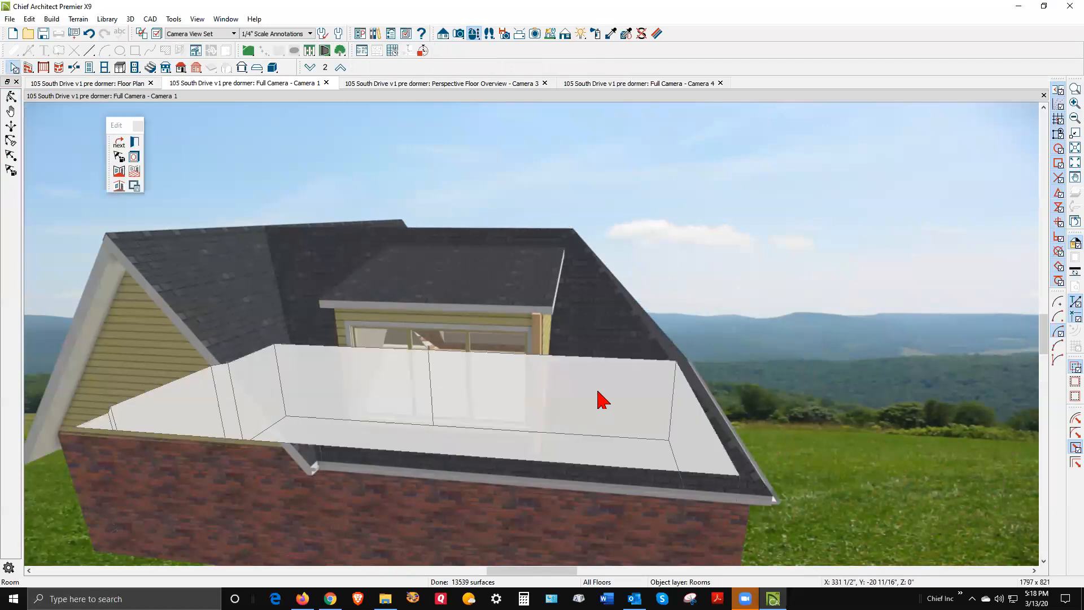
key("ctrl+Tab")
key("ctrl+Tab")
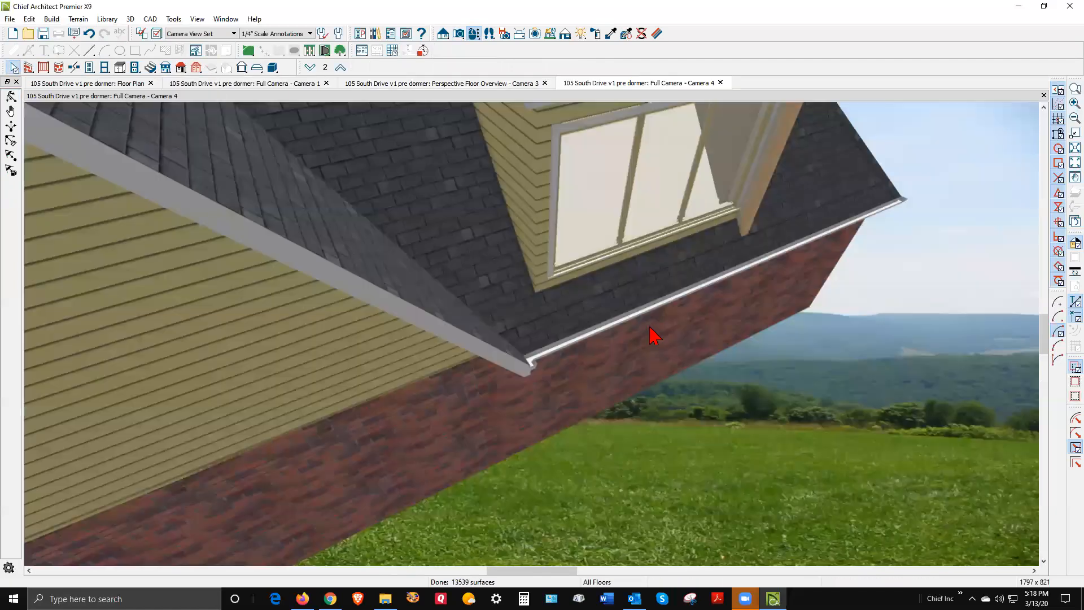
key("ctrl+Tab")
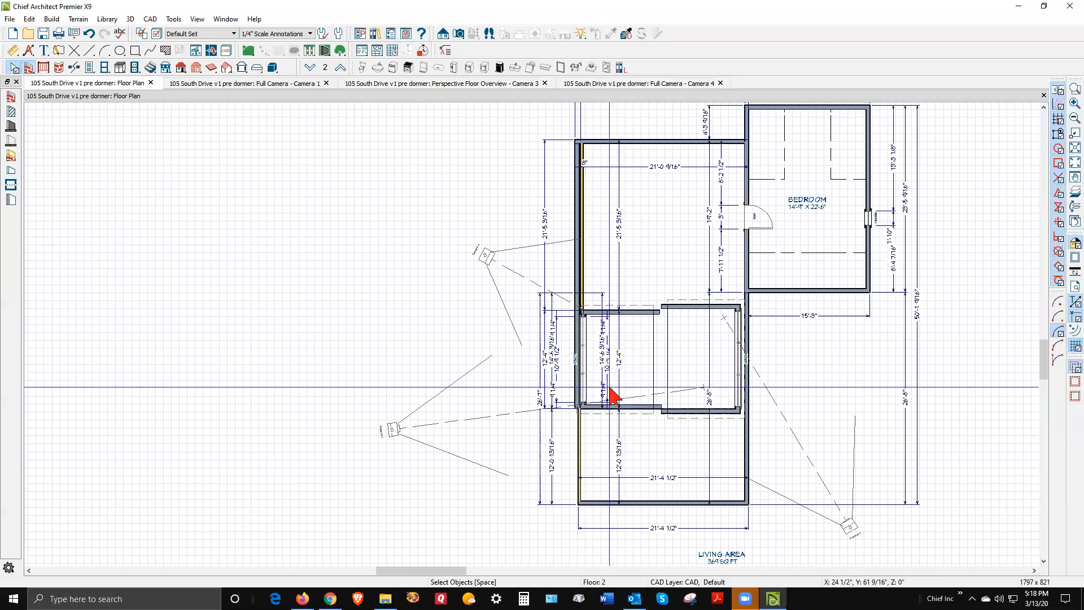
Shift the dormer beside the outer wall slightly inward and extend the interior wall past it to the bedroom's lower corner.
scroll(599, 350, "up", 3)
scroll(576, 314, "down", 4)
scroll(576, 363, "up", 2)
scroll(584, 343, "up", 1)
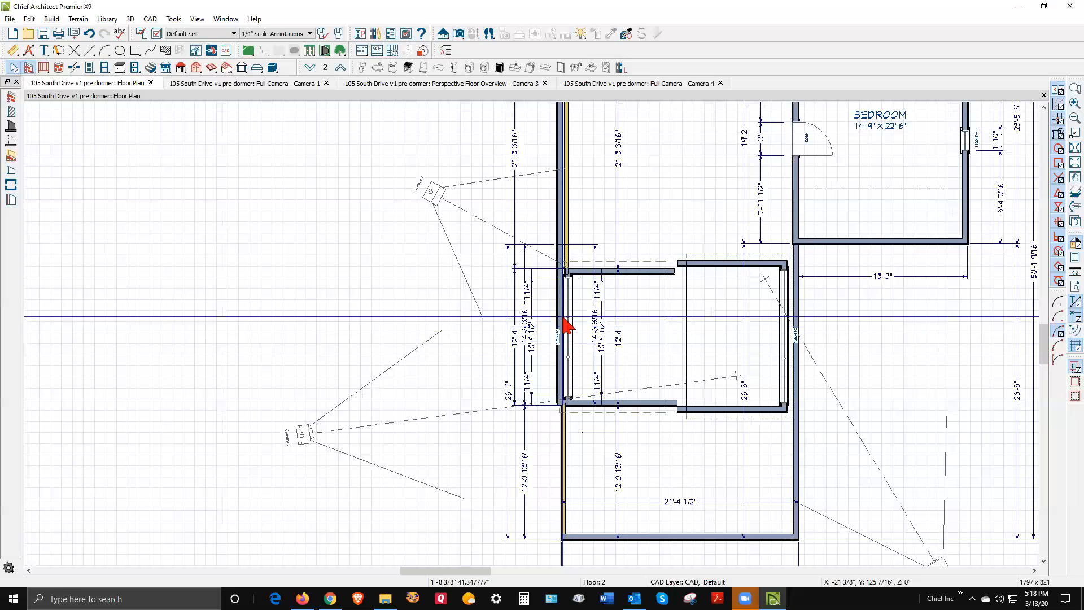
left_click(617, 294)
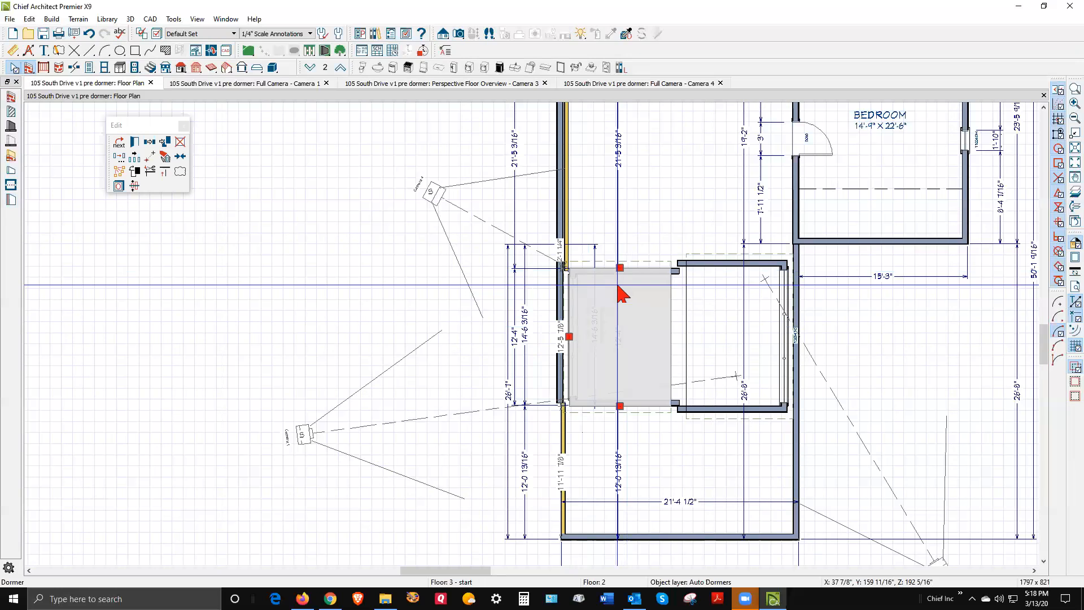
left_click(561, 310)
left_click_drag(565, 243, 571, 533)
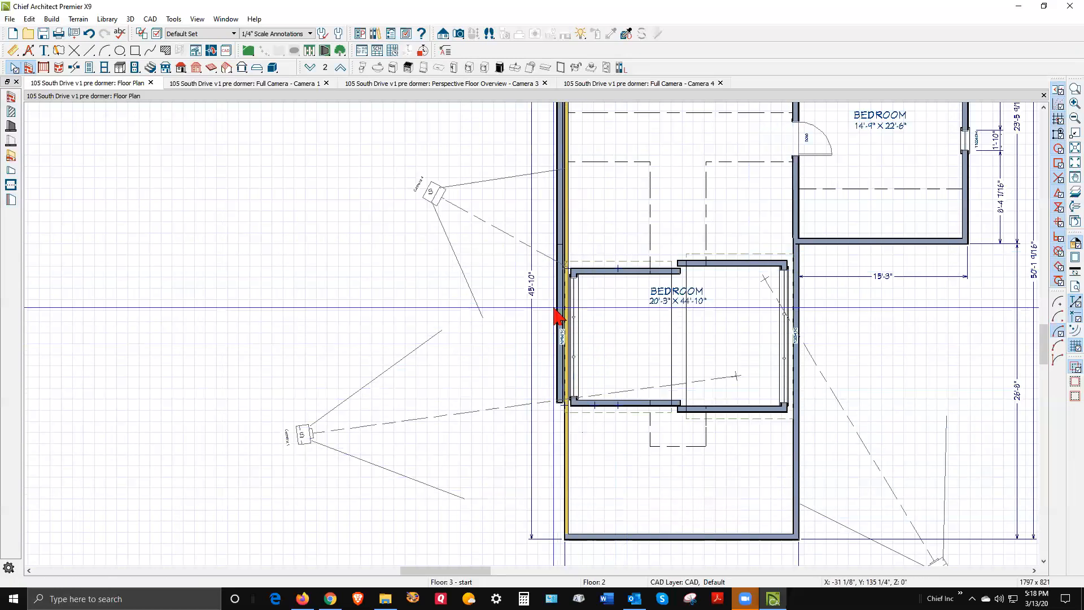
Make the outer wall segment beside the dormer an attic wall with No Room Definition and No Locate.
left_click(561, 303)
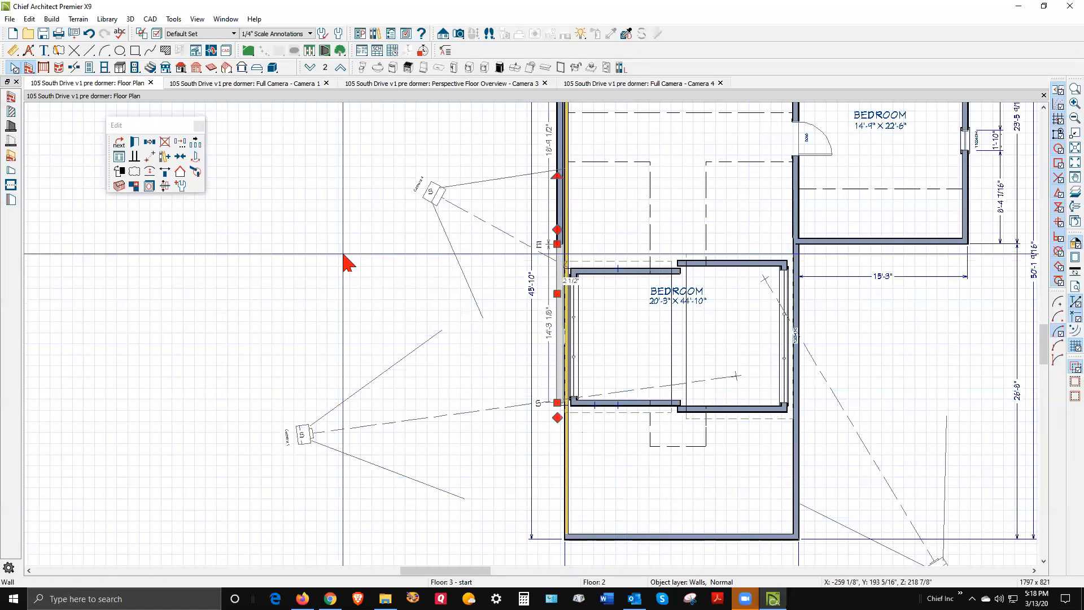
left_click(135, 142)
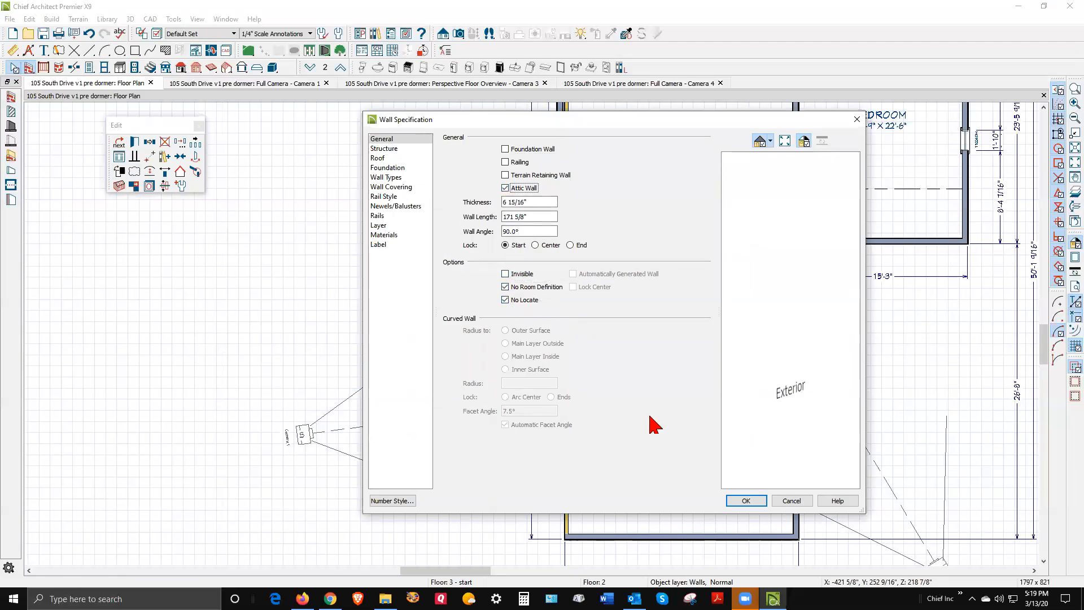
left_click(742, 501)
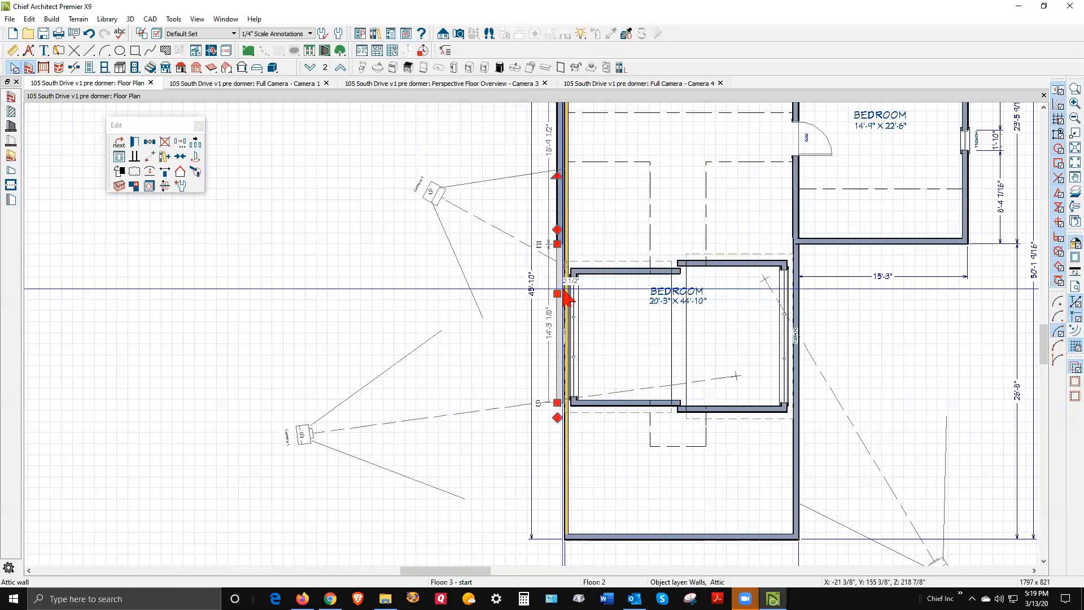
Apply Attic Wall, No Room Definition and No Locate to the adjoining upper outer wall segment, retaining it instead of letting it regenerate automatically.
left_click(559, 202)
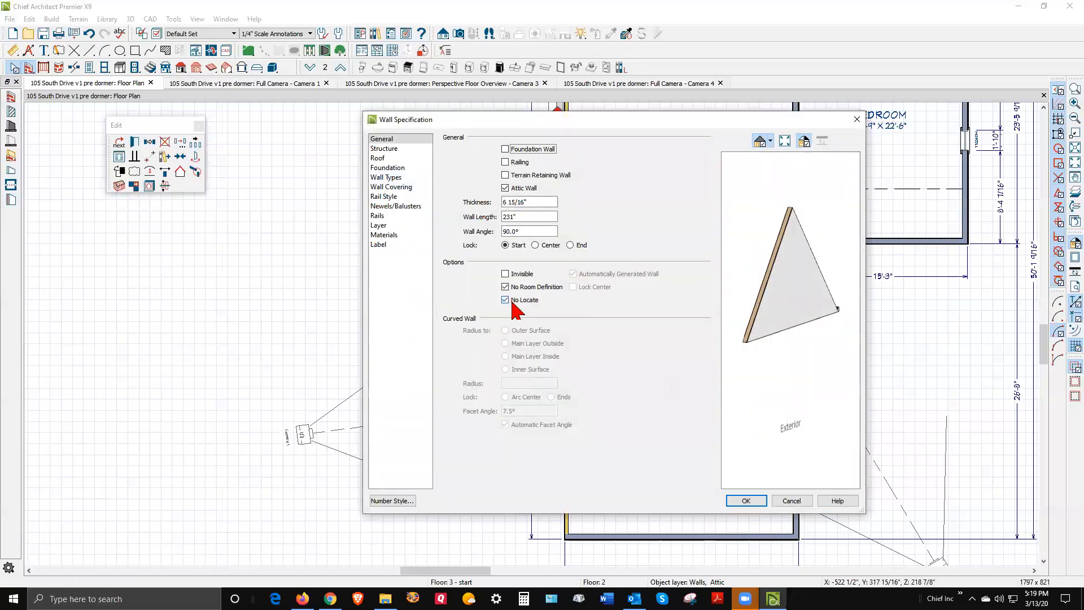
left_click(746, 501)
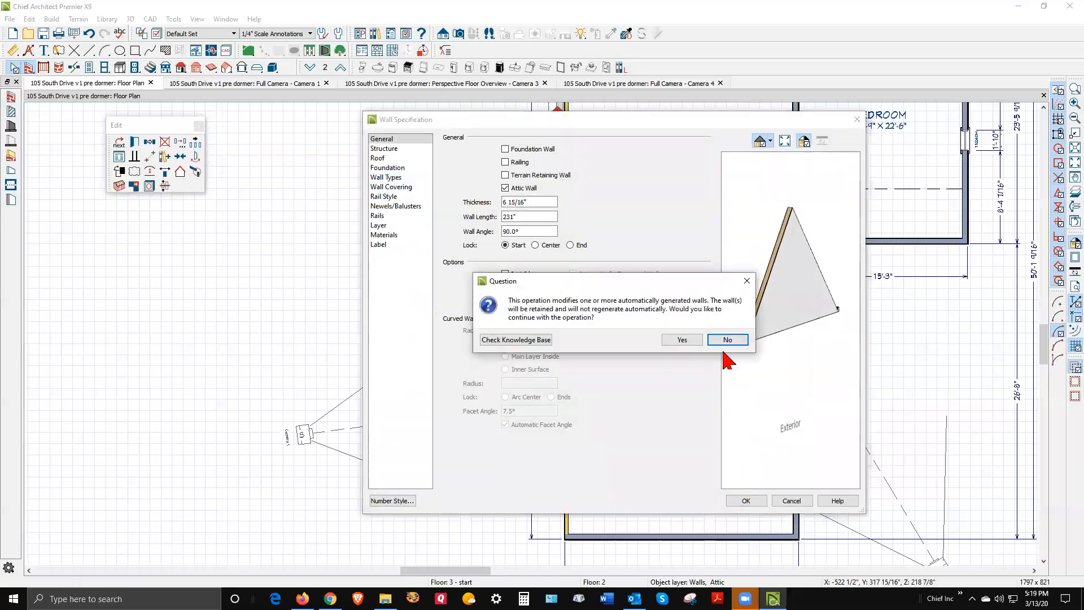
left_click(680, 339)
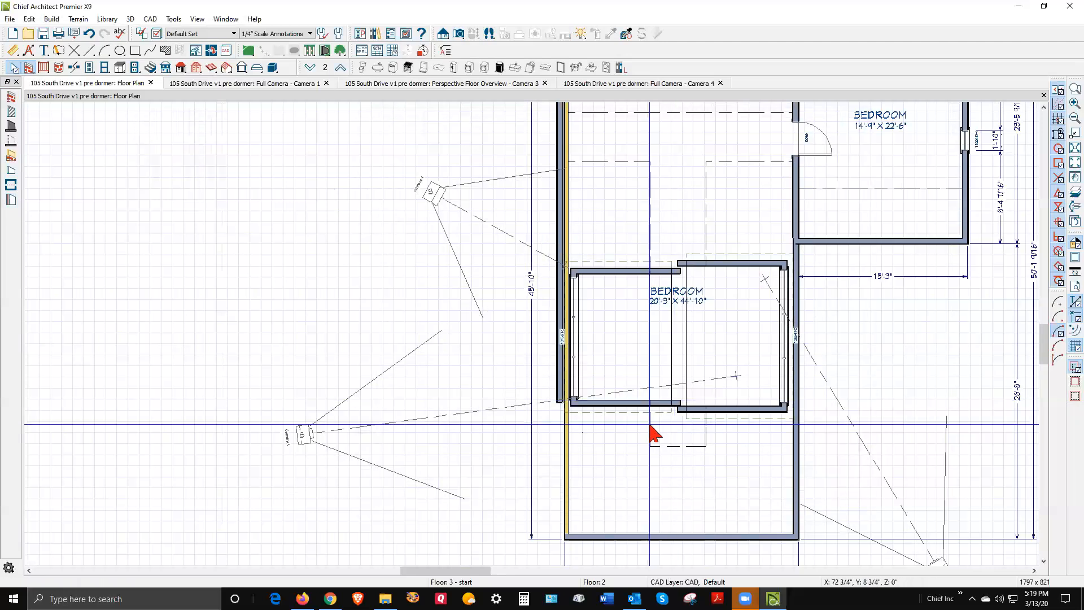
Check the bedroom's room area in plan and inspect the dormer in the full camera and floor overview.
left_click(648, 444)
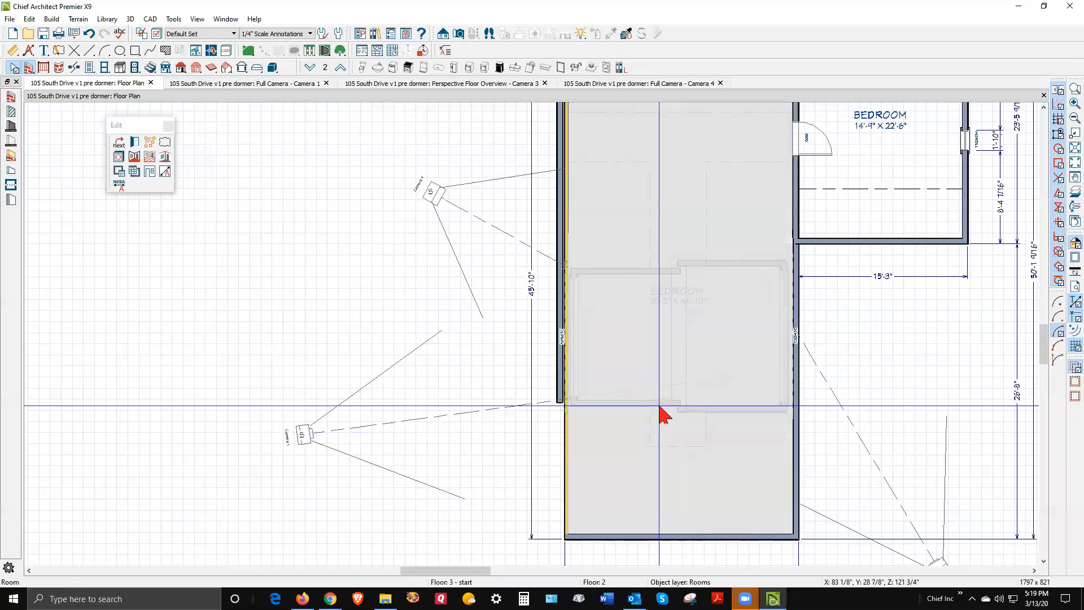
scroll(660, 406, "down", 3)
key("ctrl+Tab")
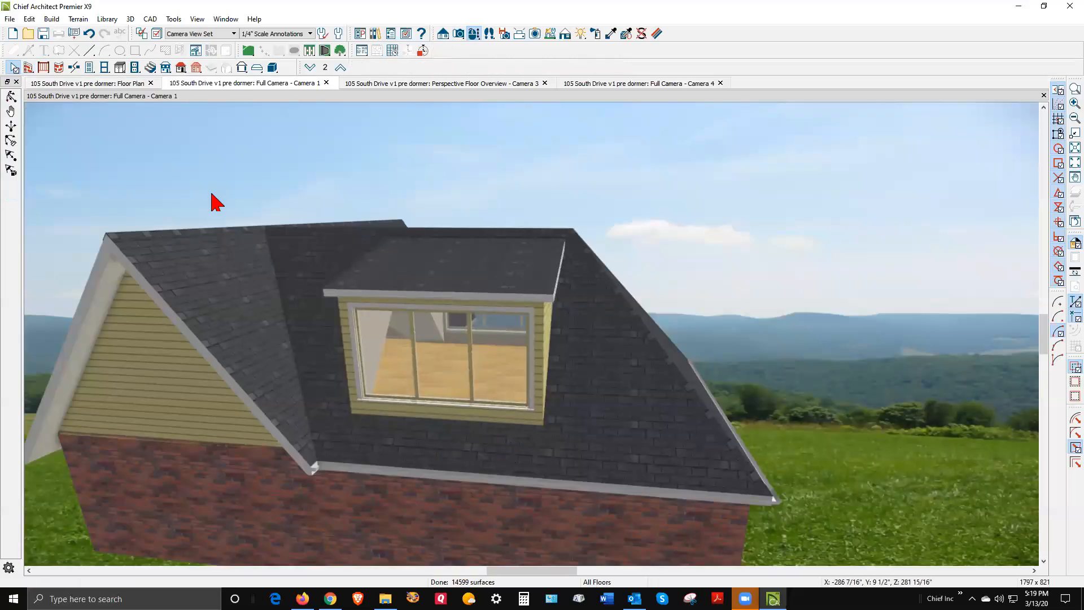
left_click(11, 97)
left_click_drag(658, 273, 509, 299)
key("space")
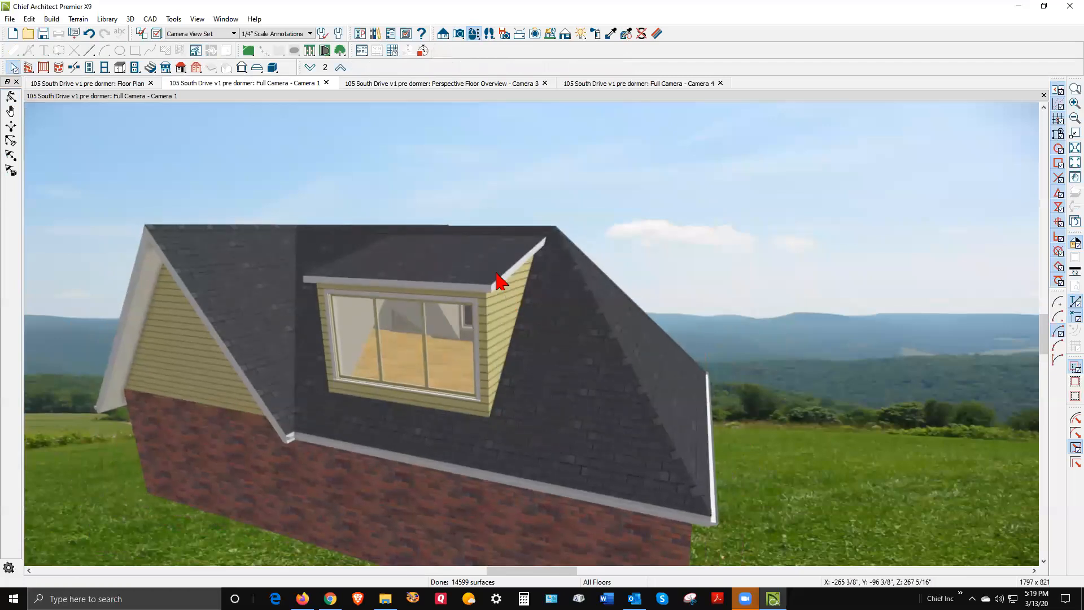
left_click(497, 275)
key("Escape")
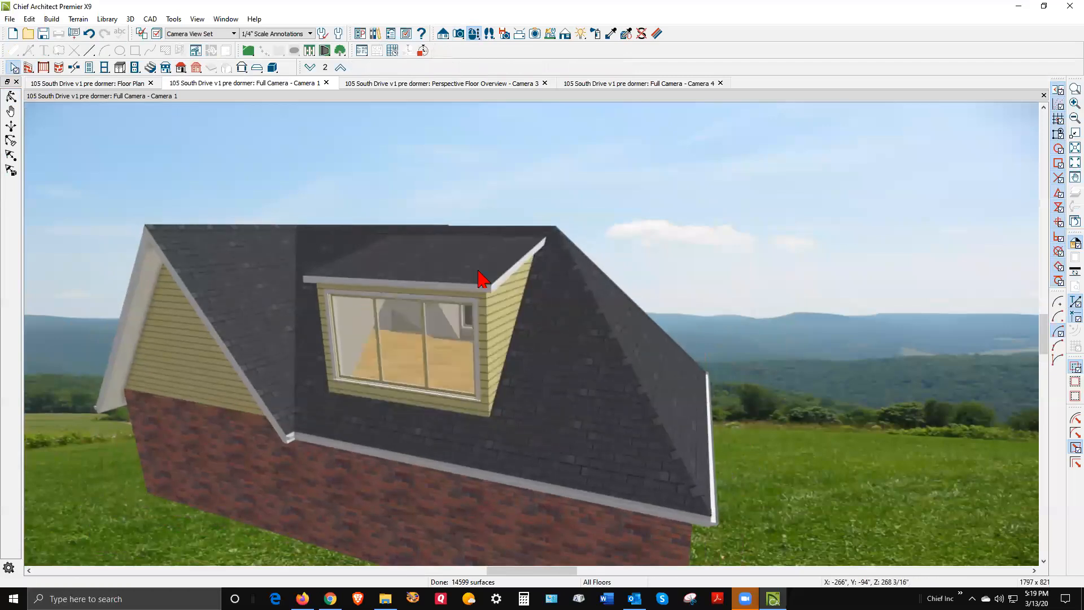
key("ctrl+Tab")
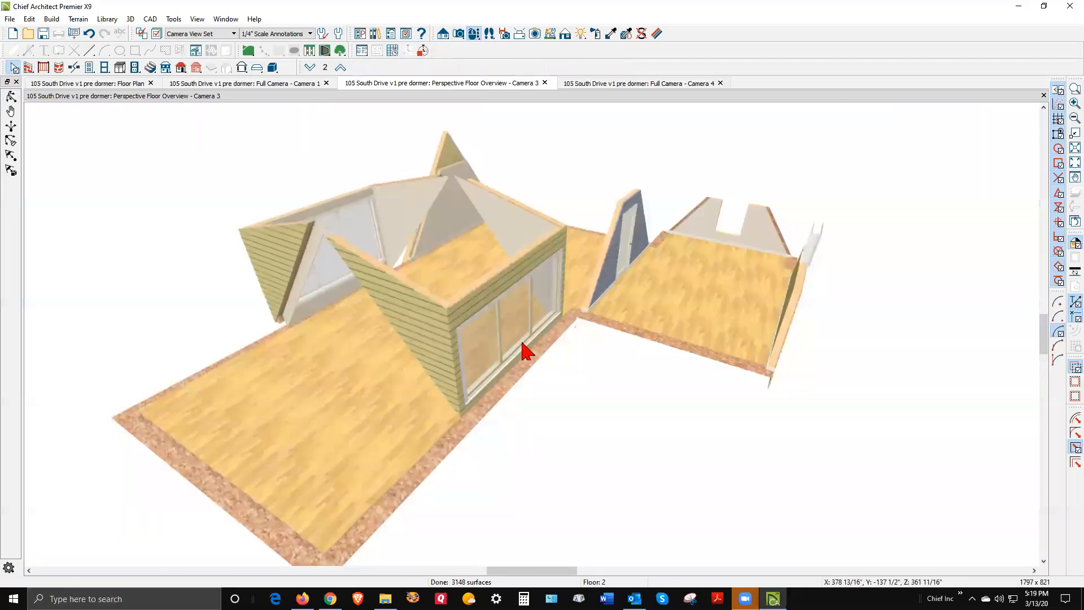
Close the three open camera views, leaving only the floor plan.
left_click(721, 84)
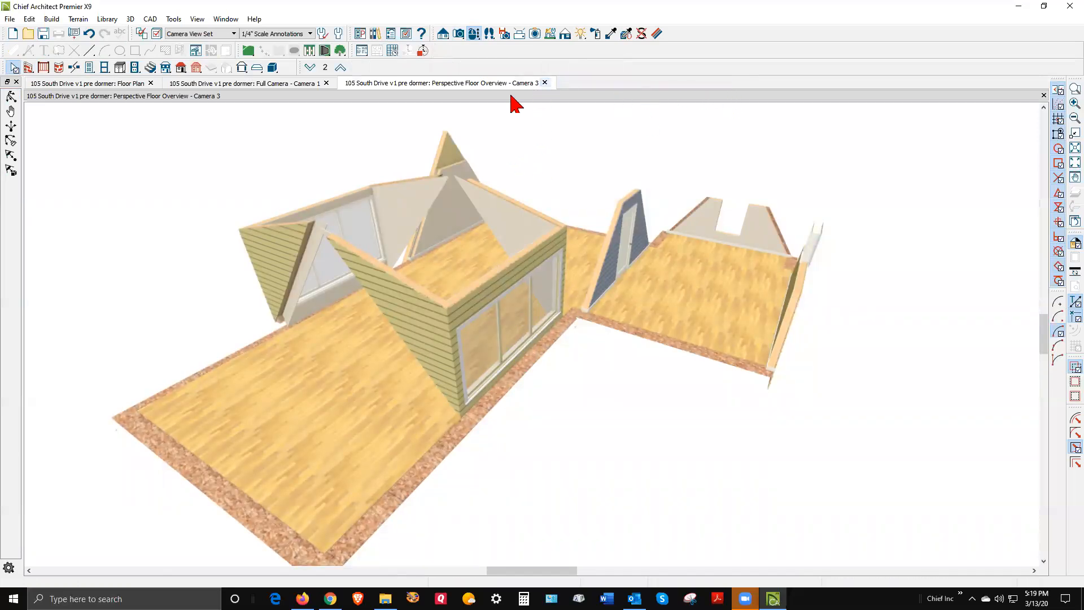
left_click(545, 83)
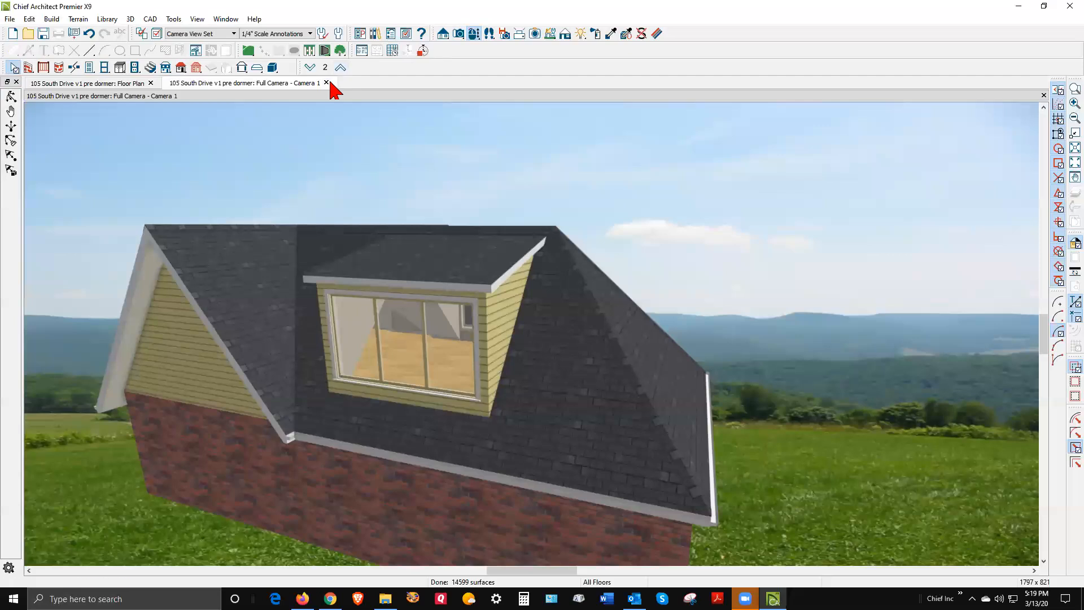
left_click(326, 82)
scroll(660, 390, "up", 5)
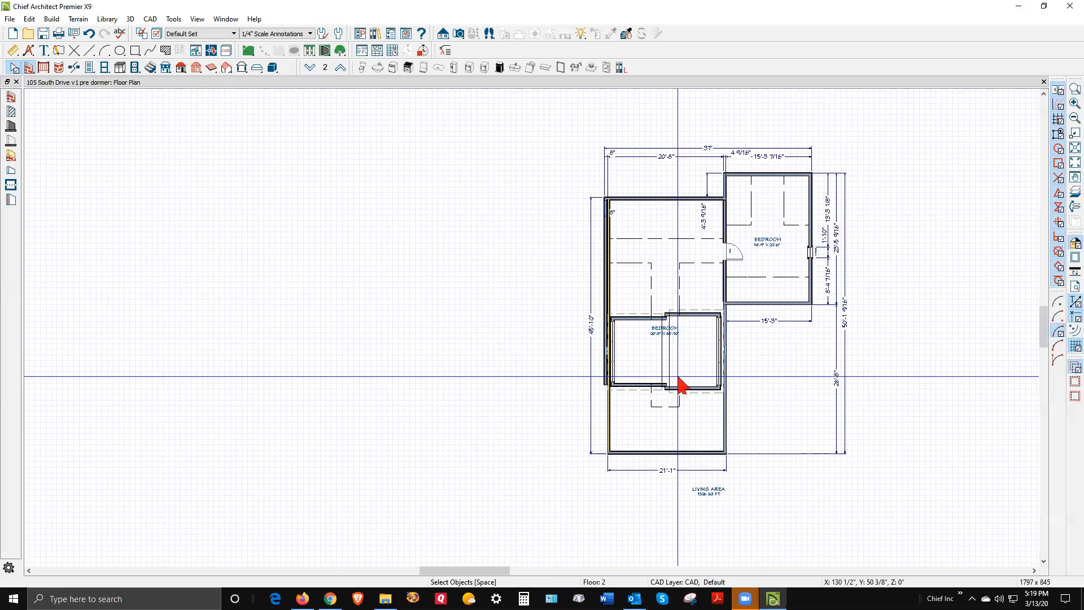
left_click(627, 389)
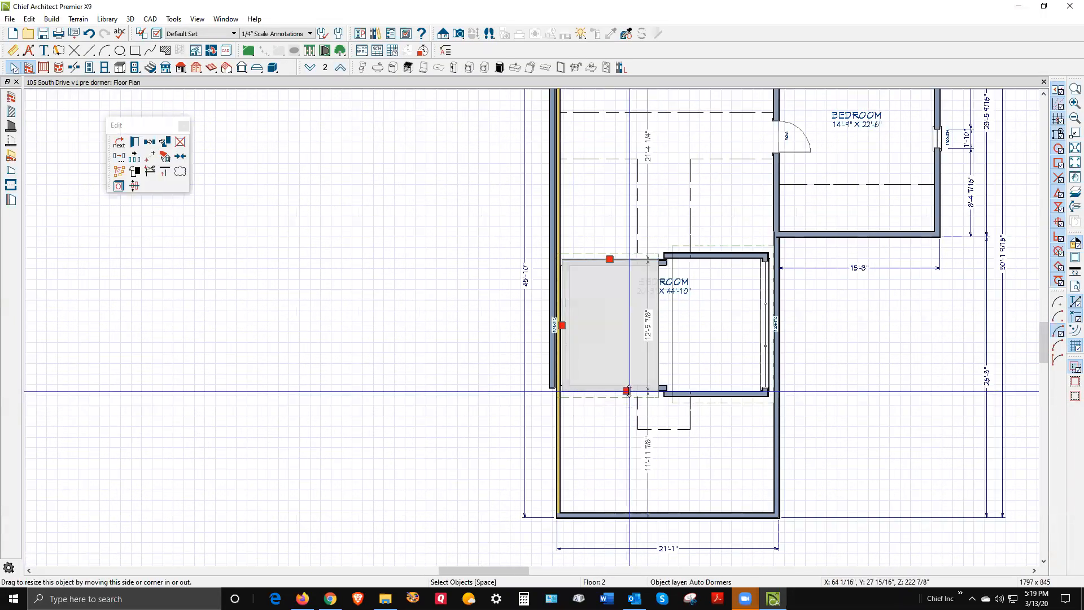
key("Escape")
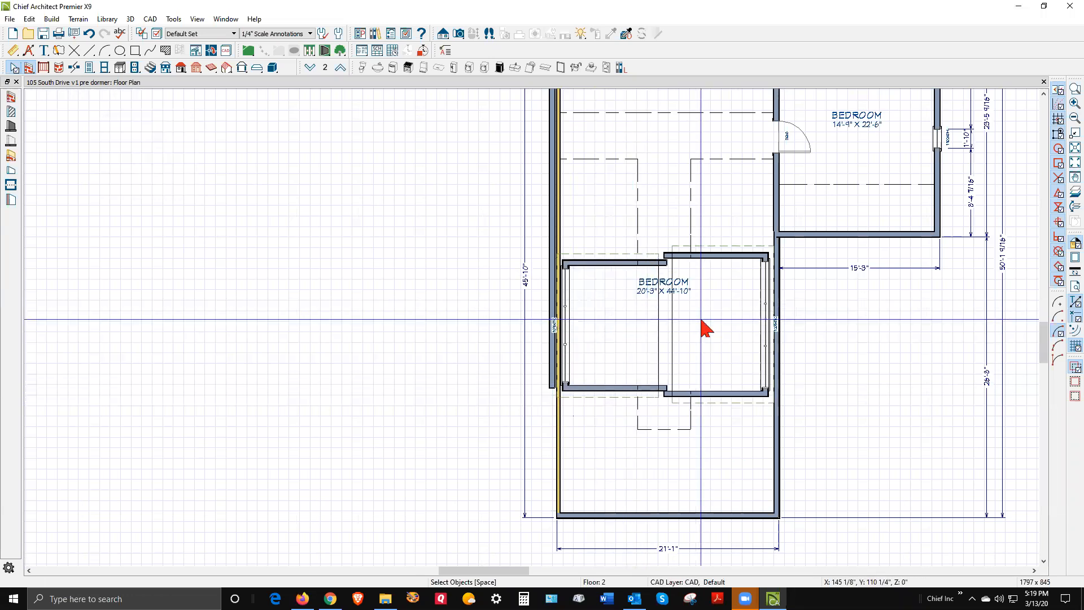
scroll(725, 375, "down", 3)
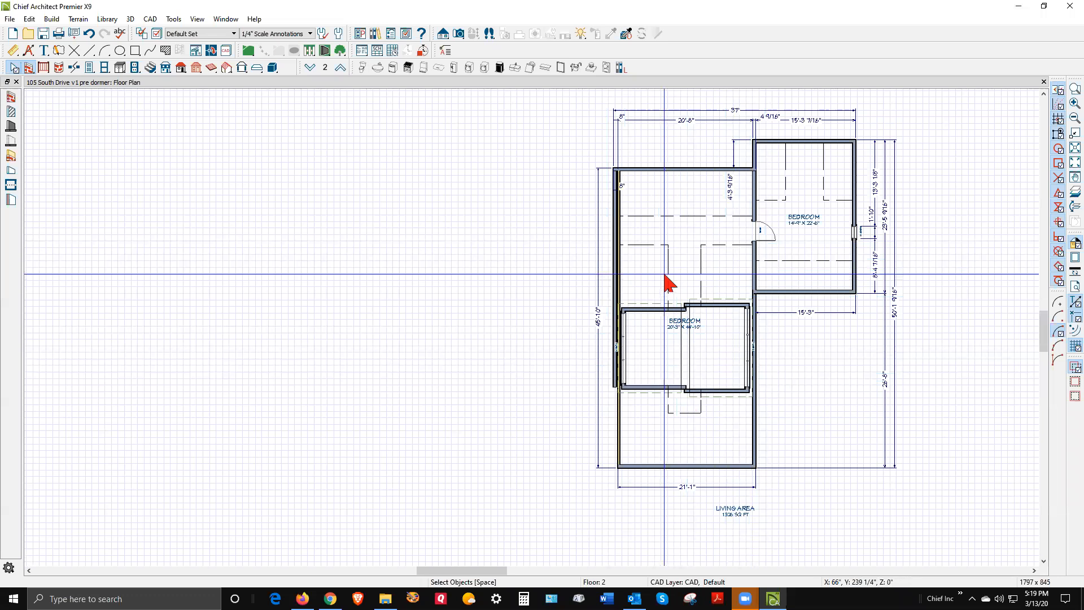
Create a perspective full overview of the house and examine both dormers, the roof and the siding from all sides.
left_click(459, 33)
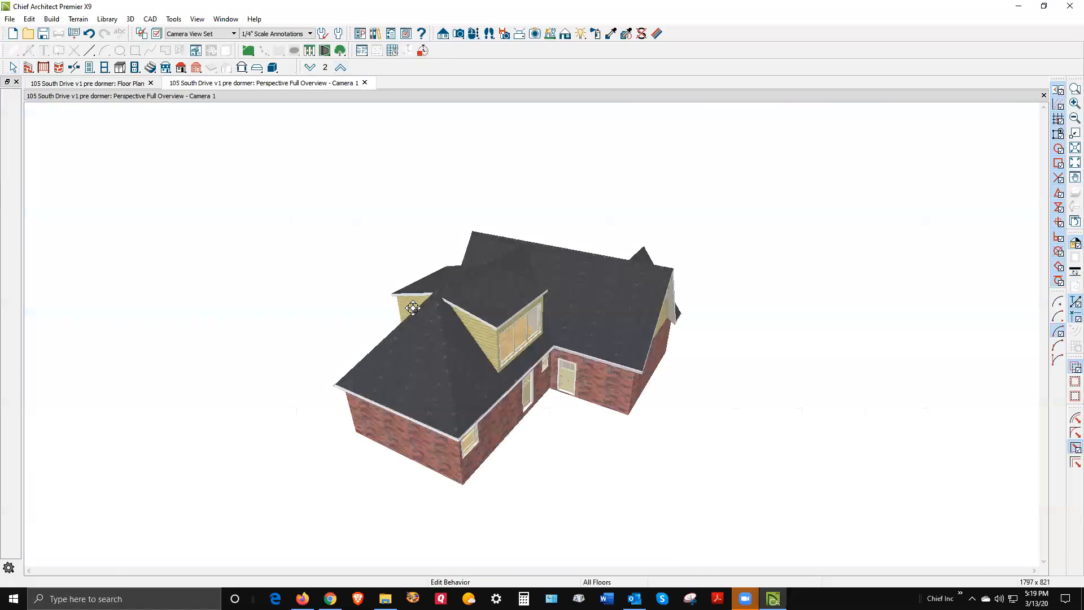
left_click_drag(414, 308, 645, 318)
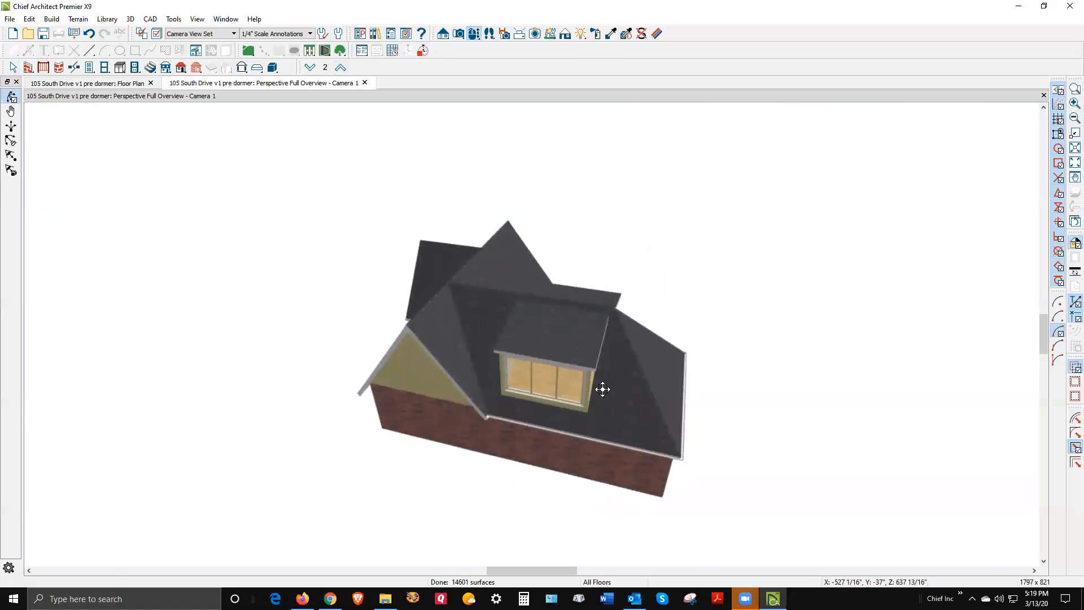
left_click_drag(602, 389, 639, 397)
key("space")
scroll(580, 346, "up", 3)
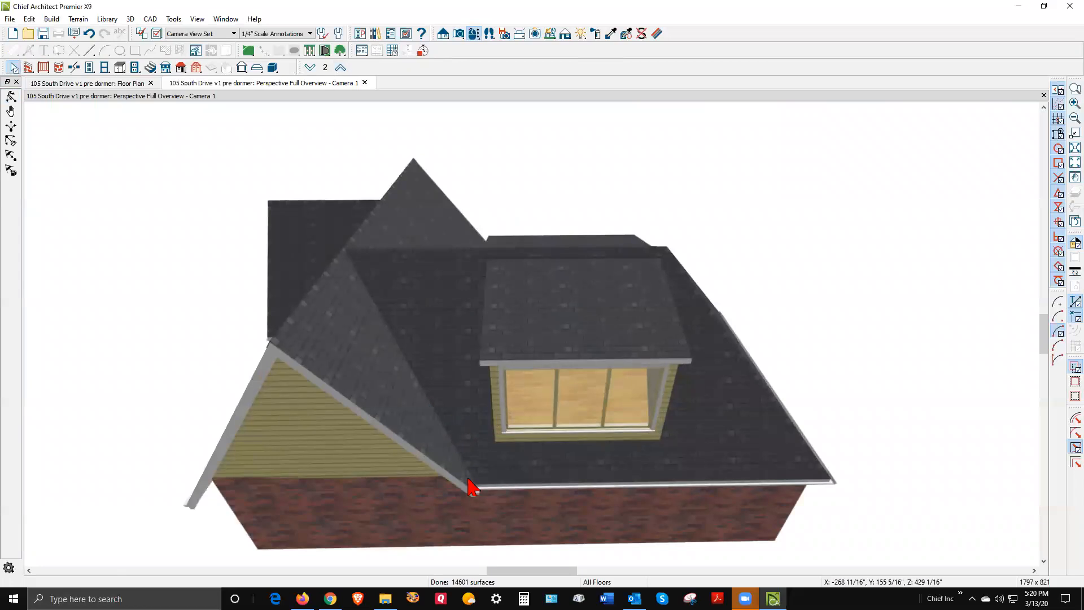
scroll(463, 314, "down", 2)
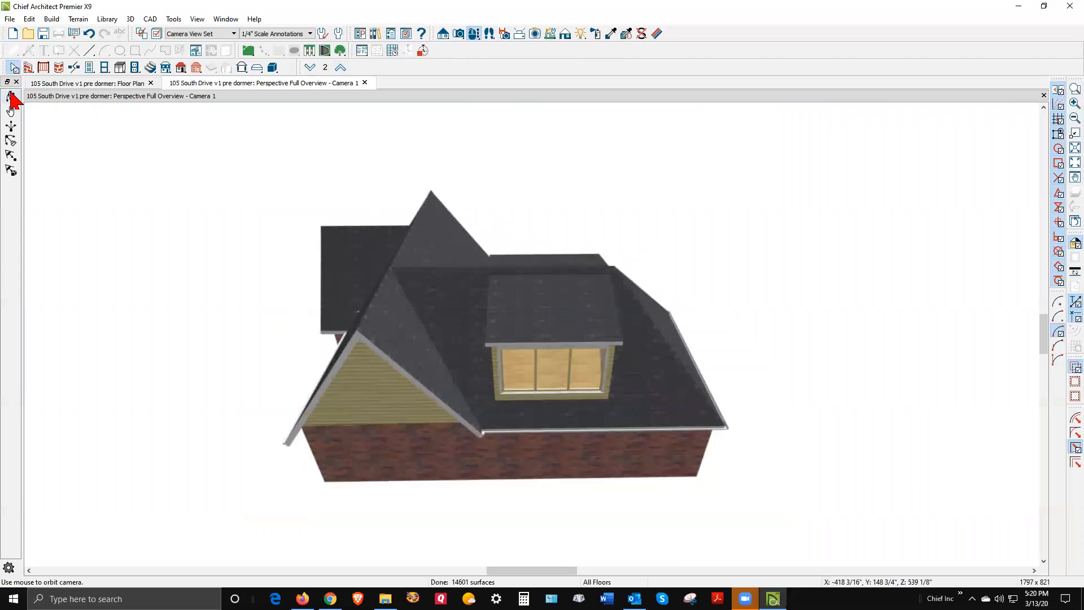
left_click(11, 97)
left_click_drag(356, 218, 193, 191)
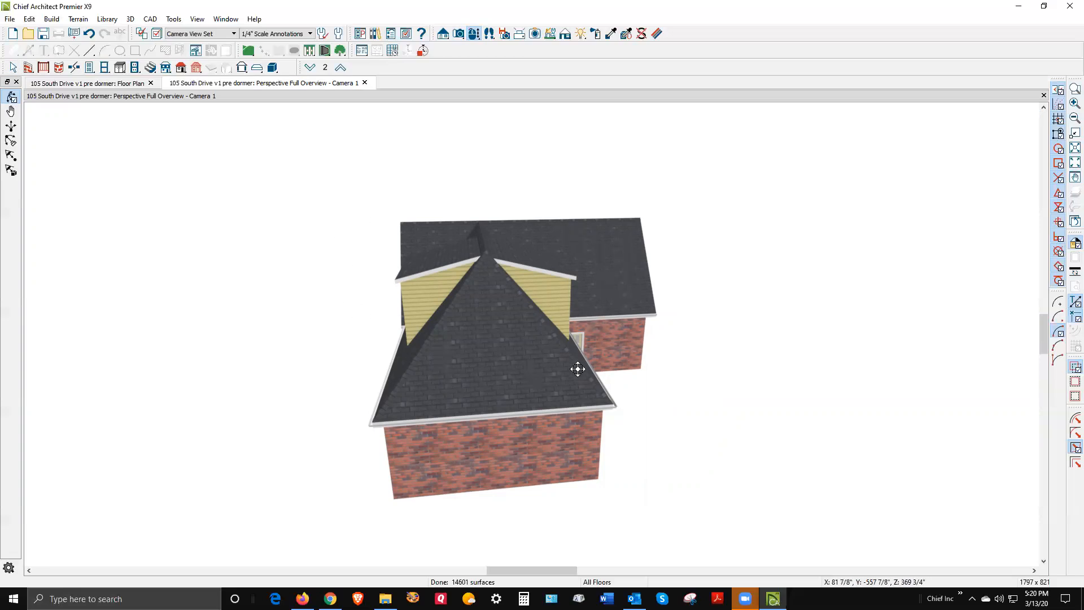
left_click_drag(530, 288, 463, 288)
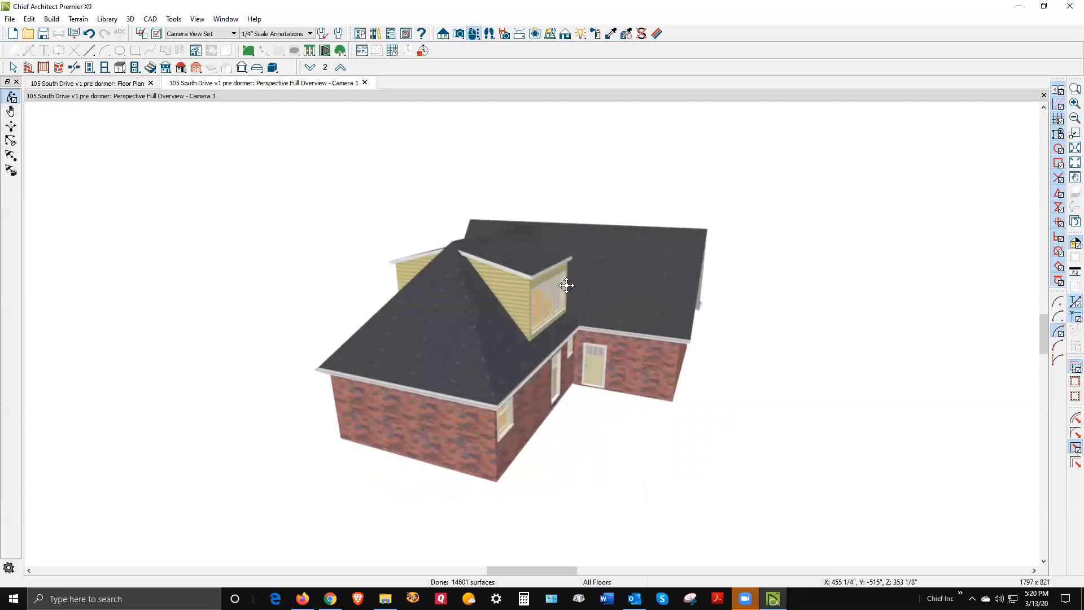
Save the plan.
left_click(12, 19)
mouse_move(54, 252)
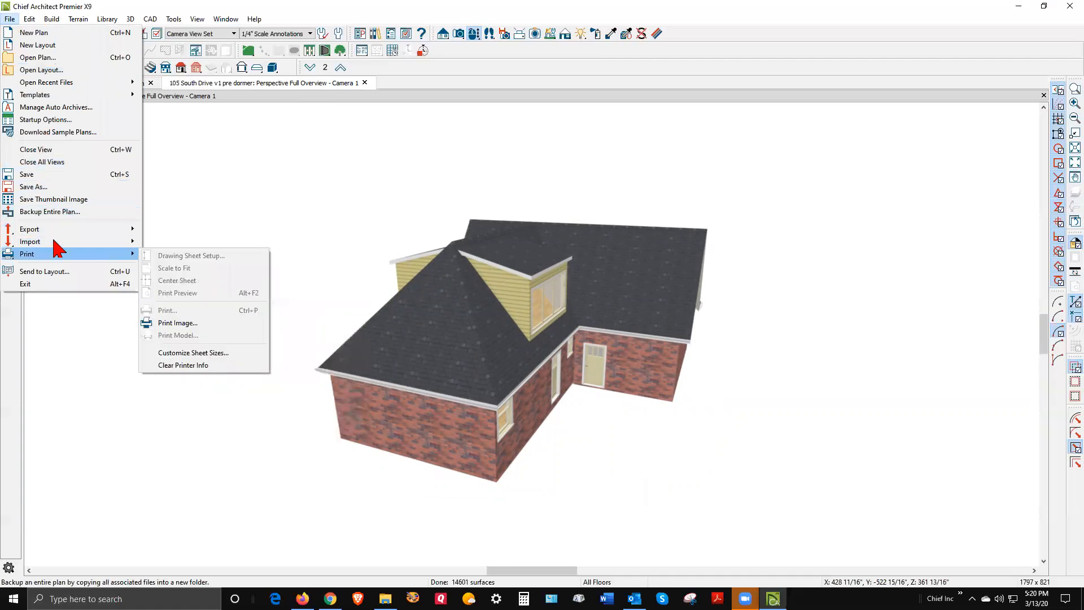
left_click(53, 177)
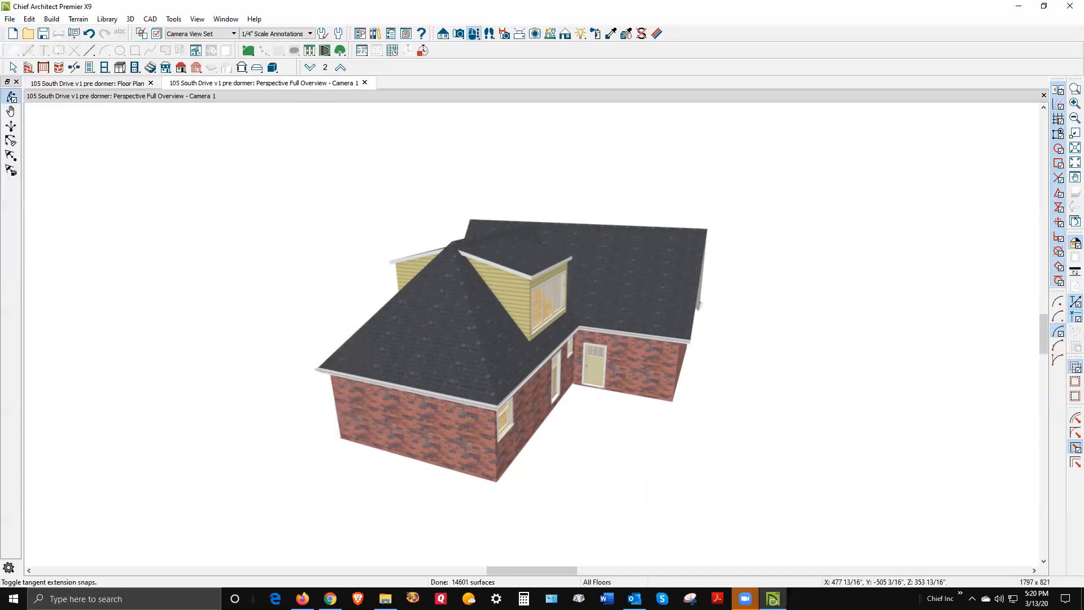